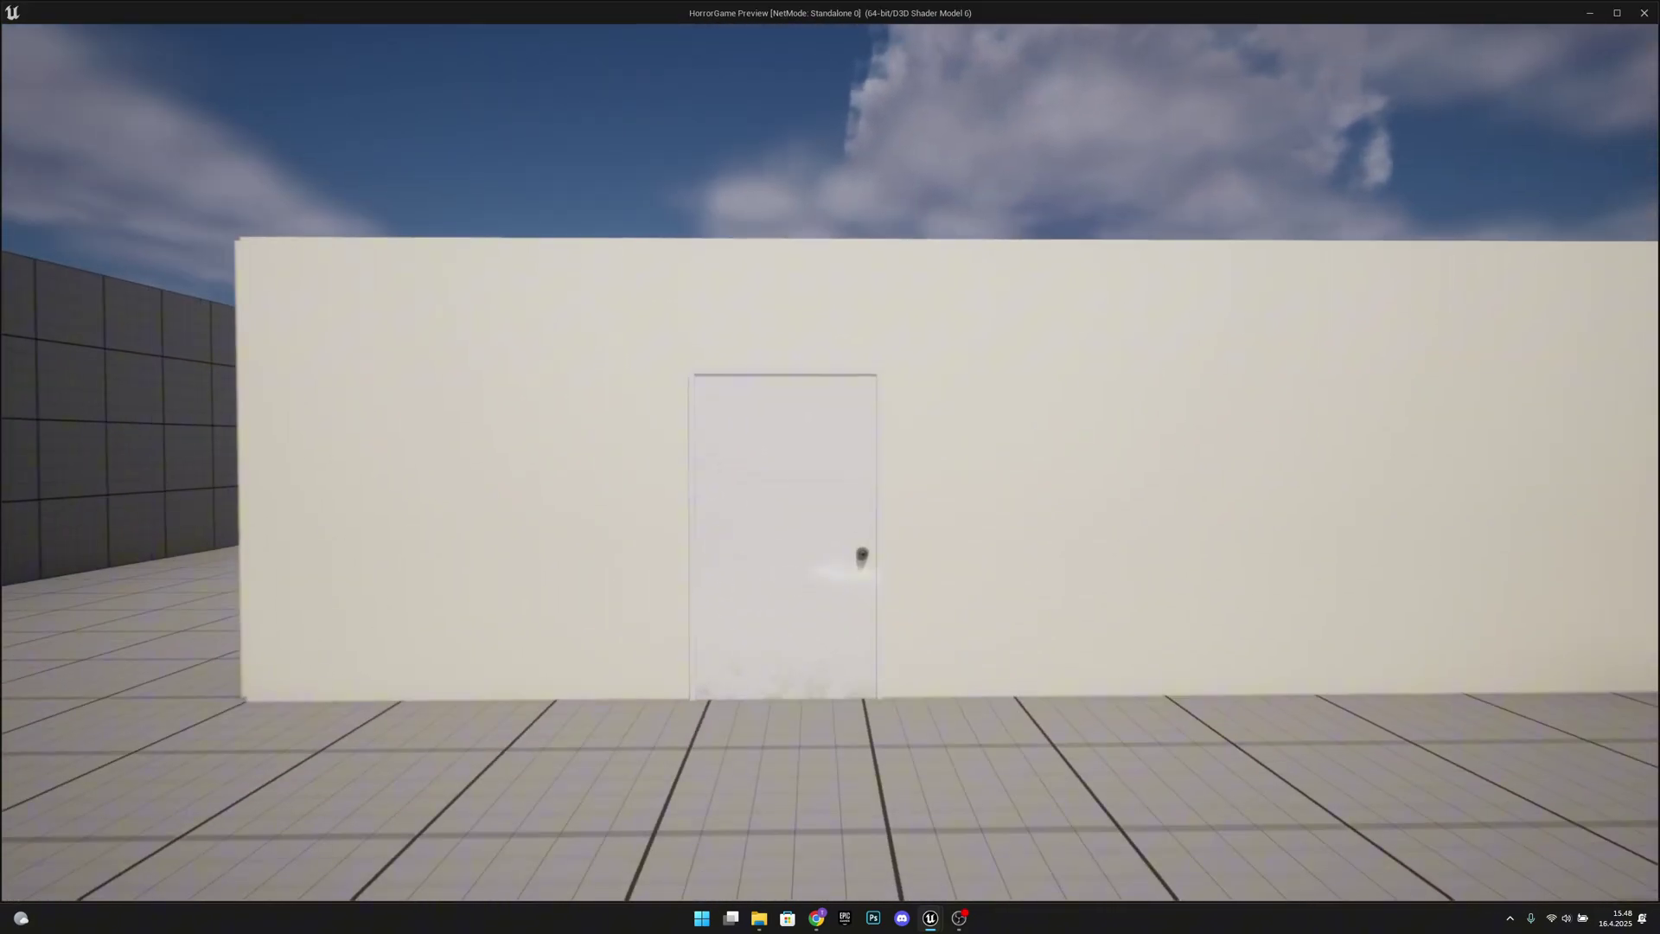
Playtest the level by walking through the door into the dark room and inspecting it with the flashlight on
key(s)
key(w)
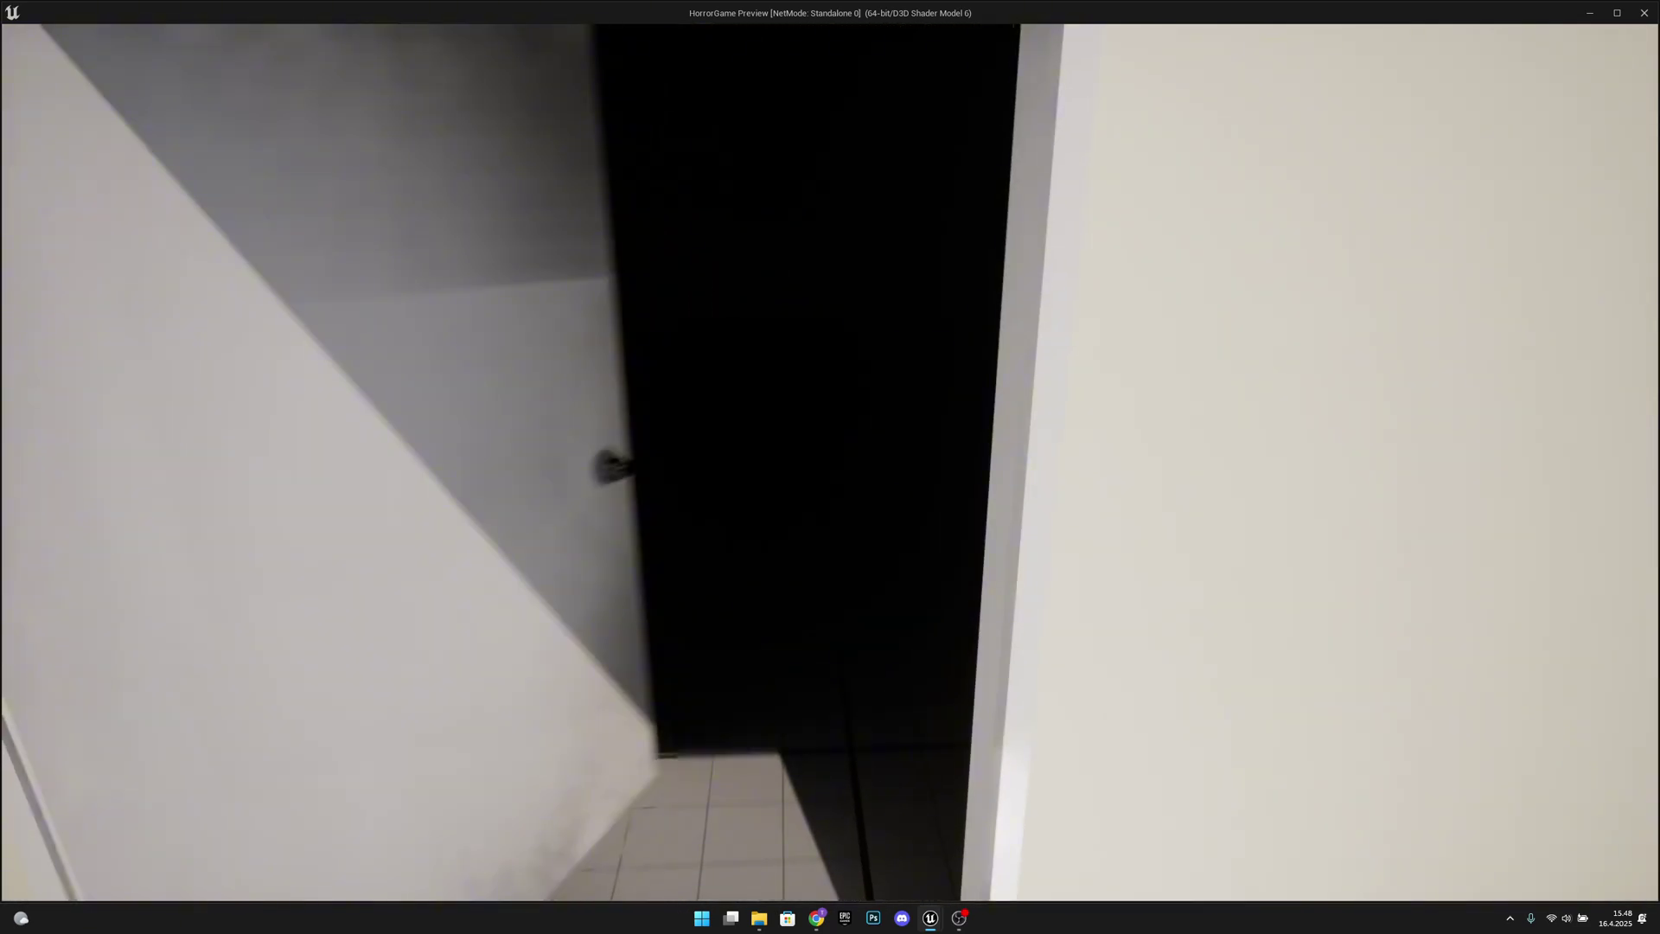
key(s)
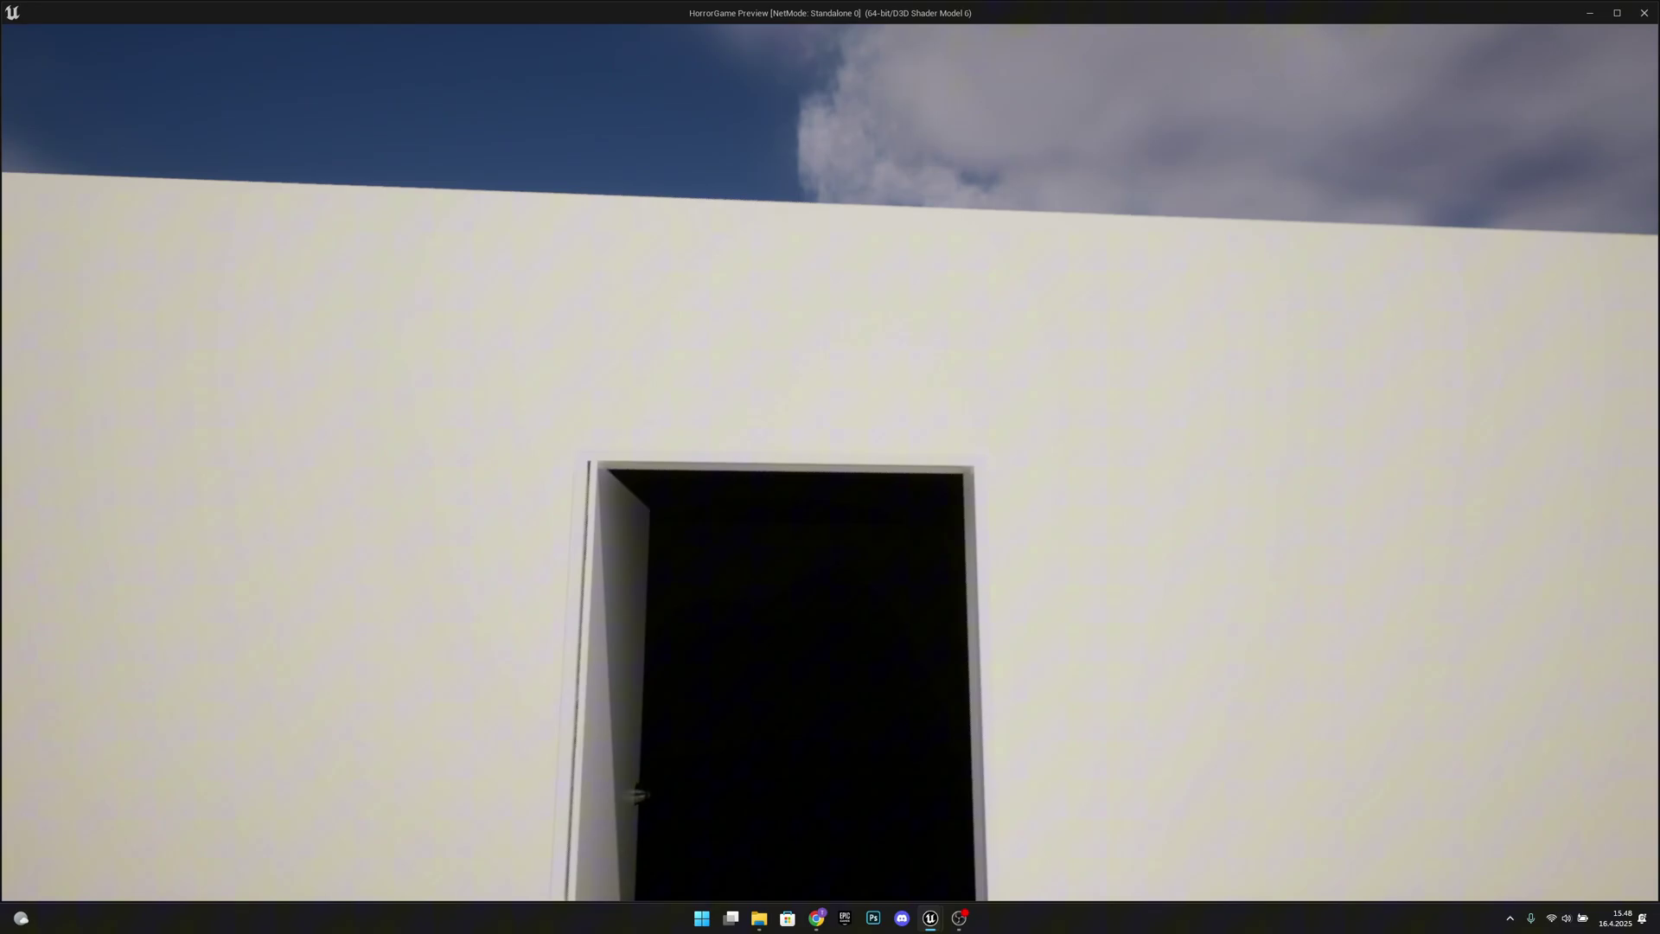
key(w)
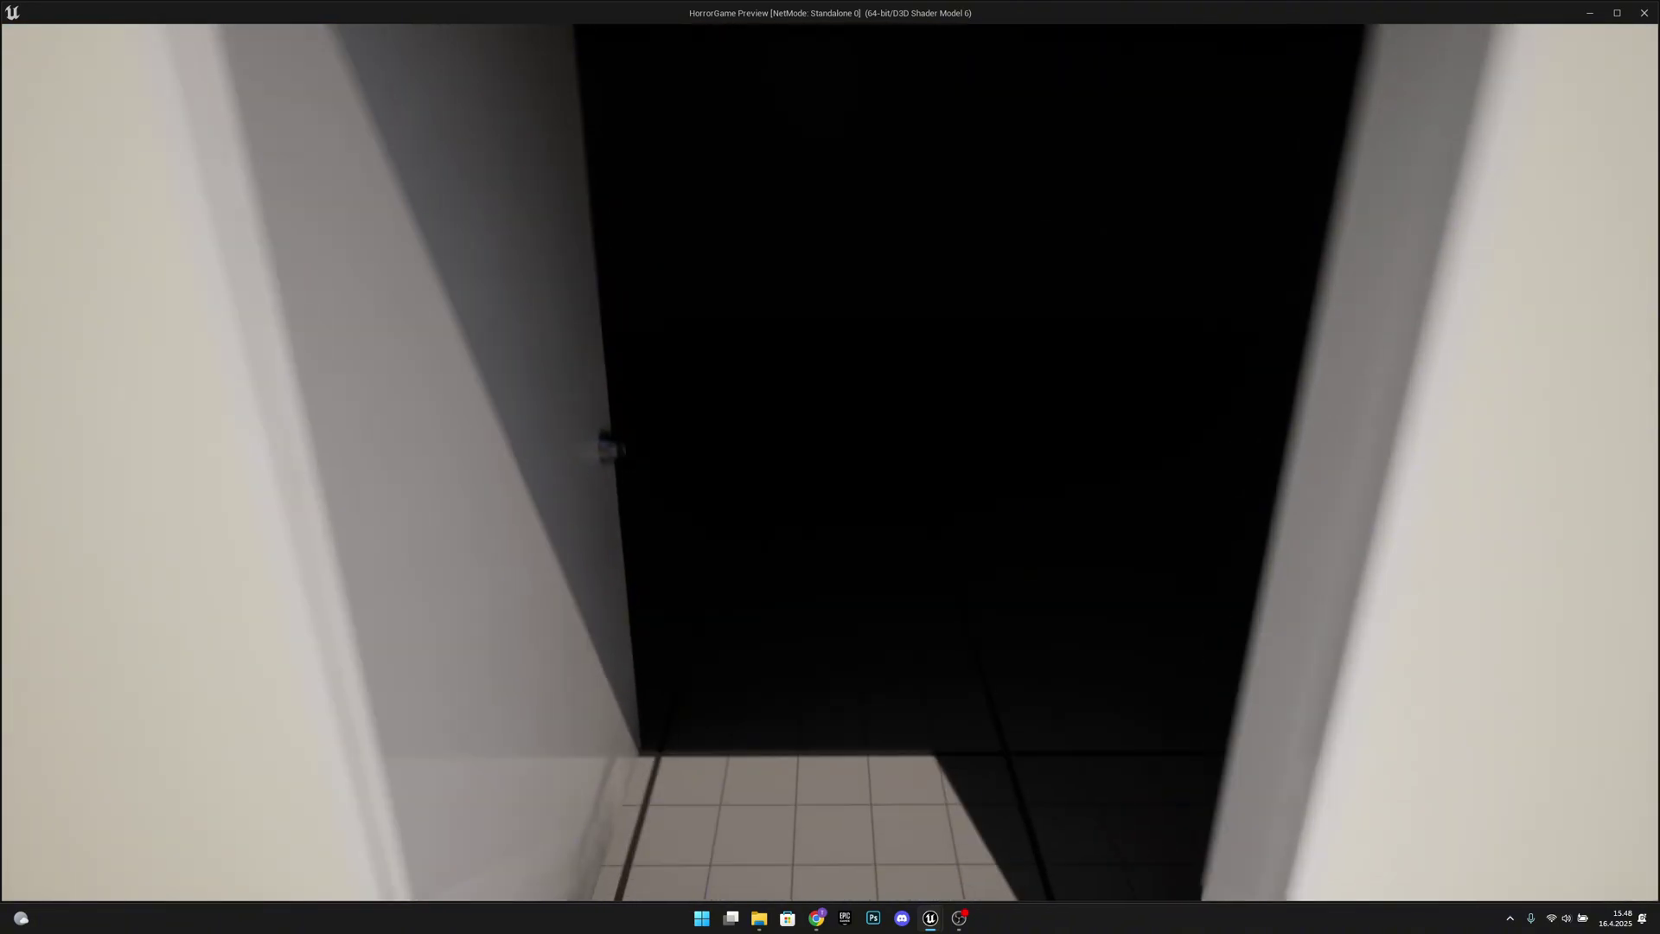
key(w)
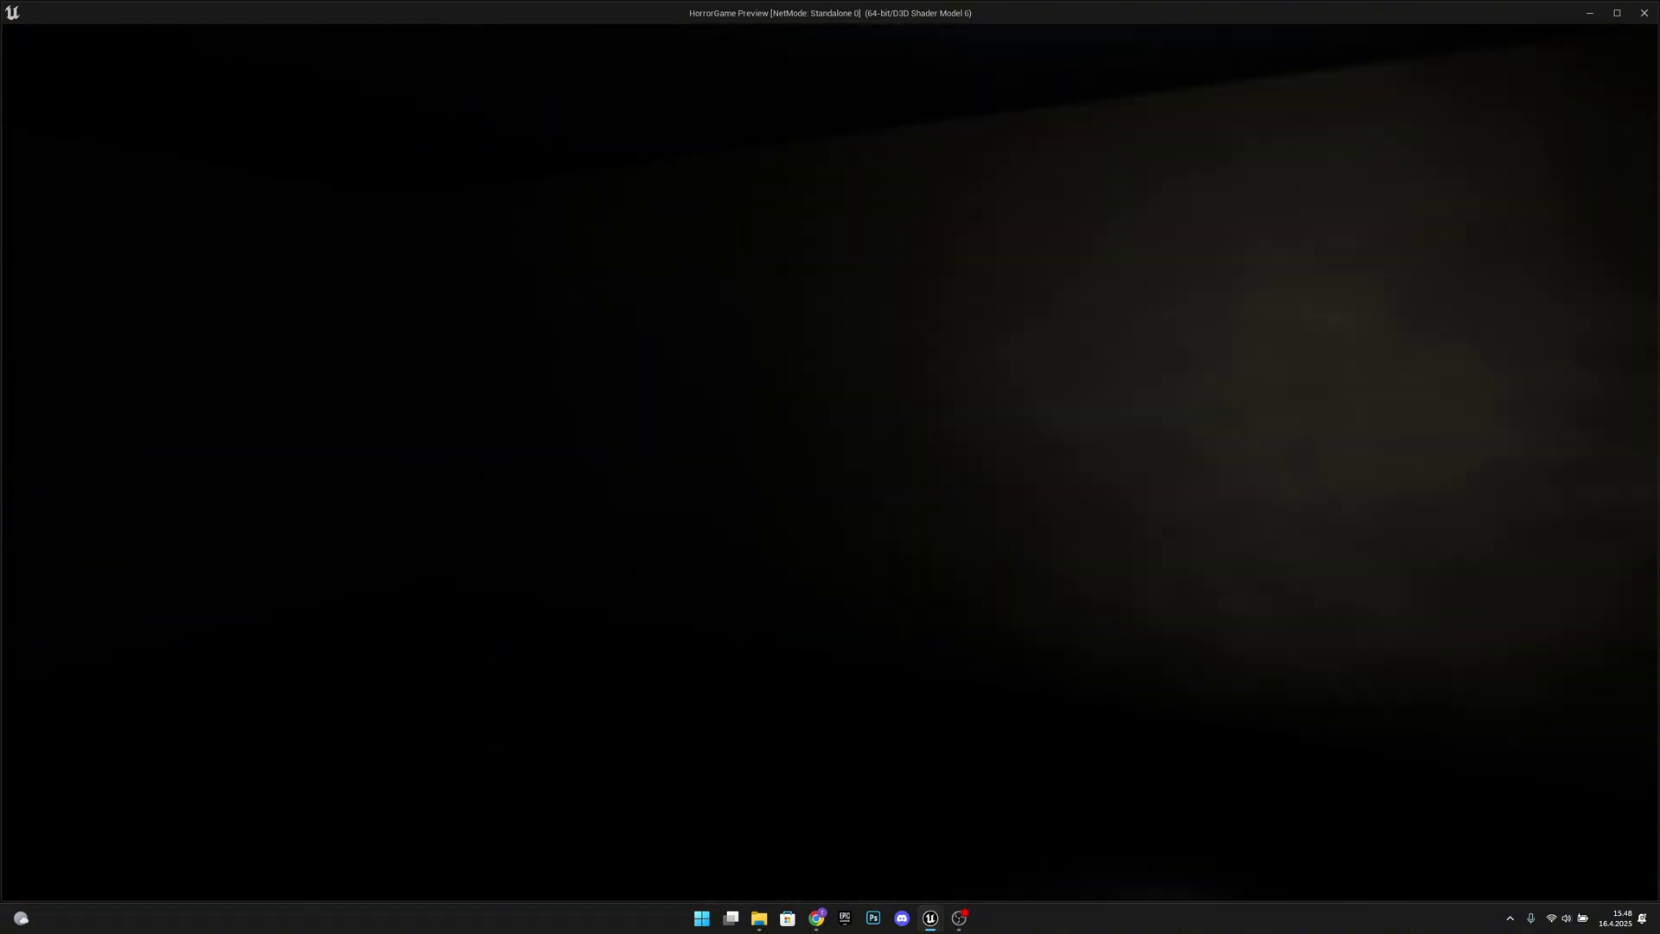
key(f)
key(s)
key(s)
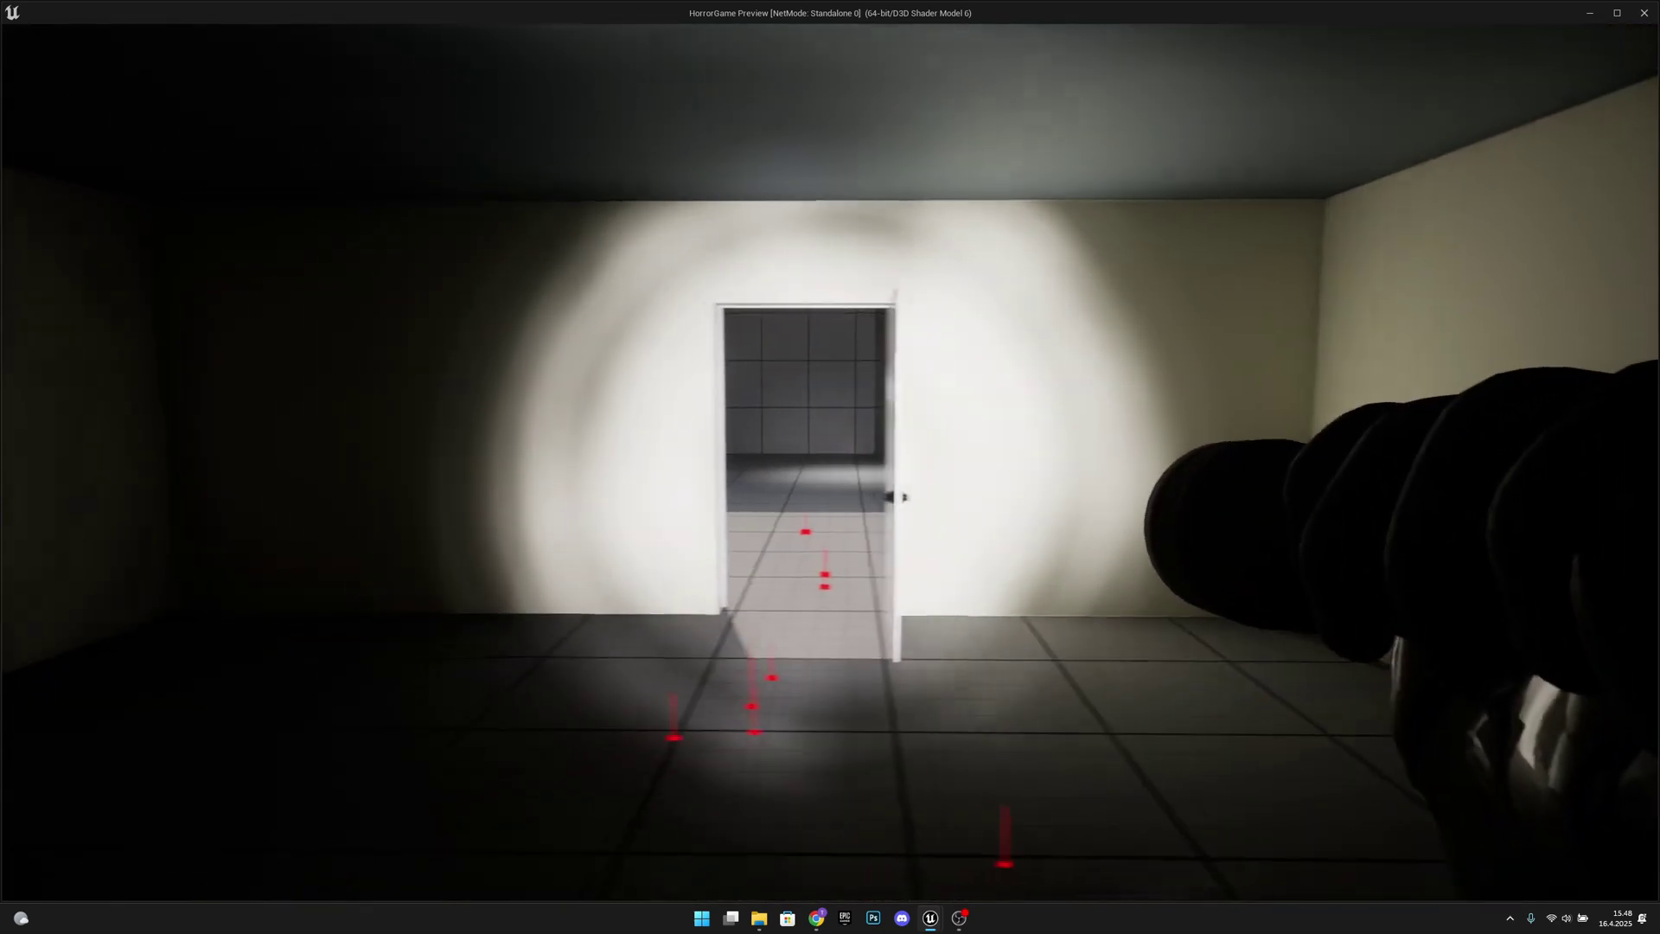
key(w)
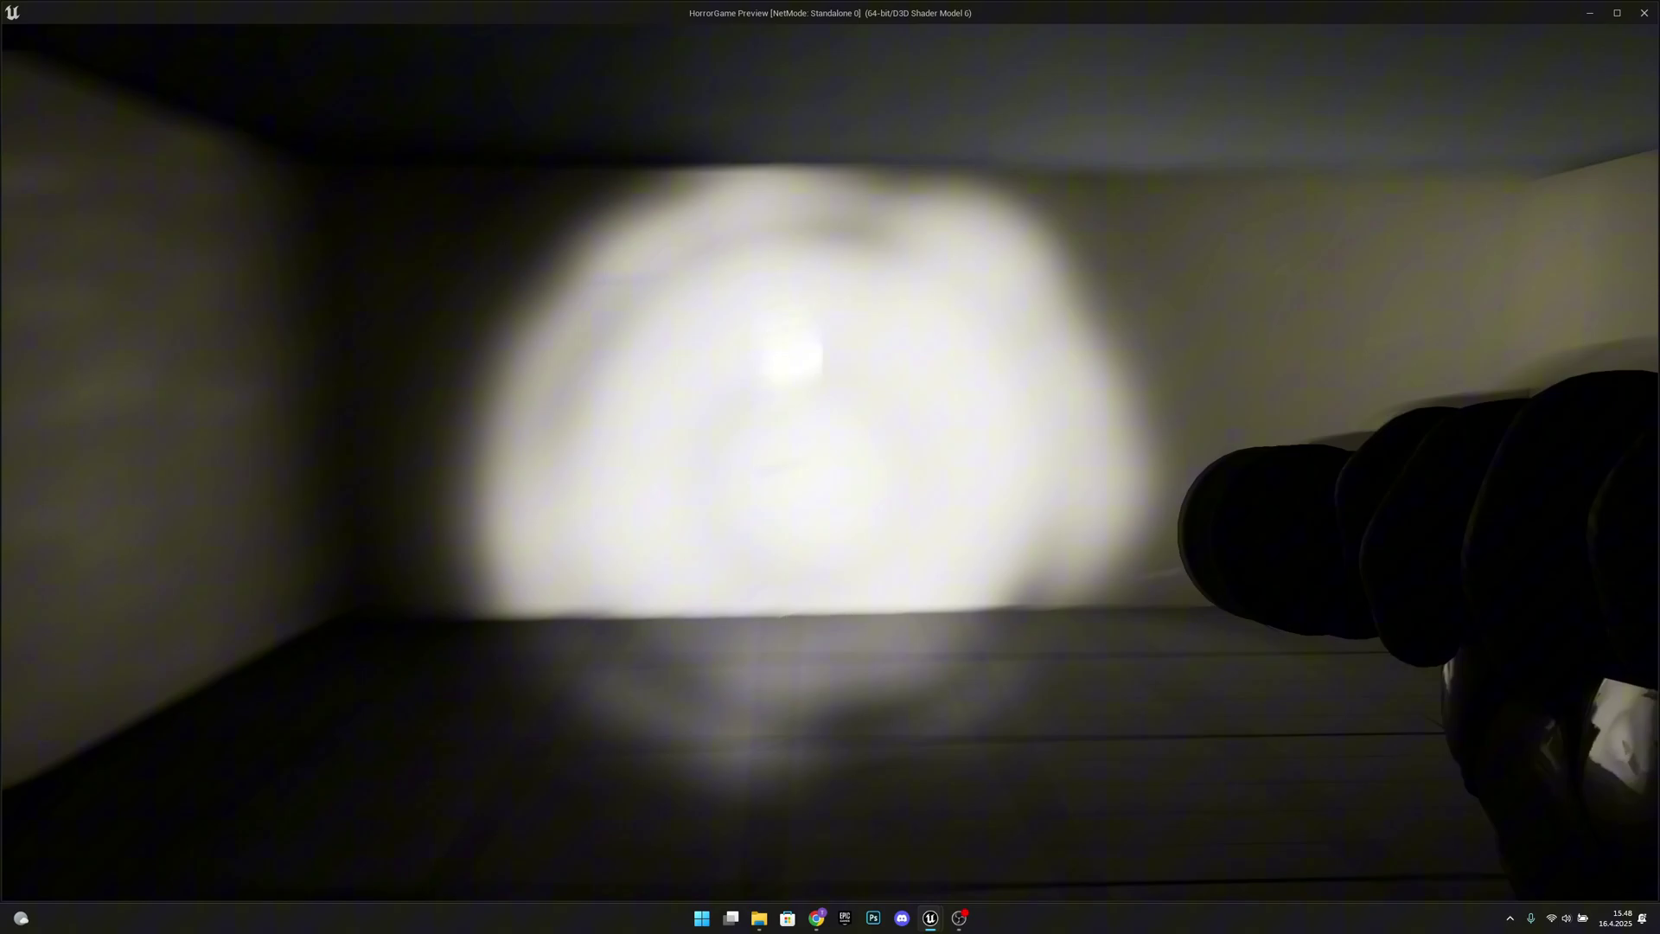
key(s)
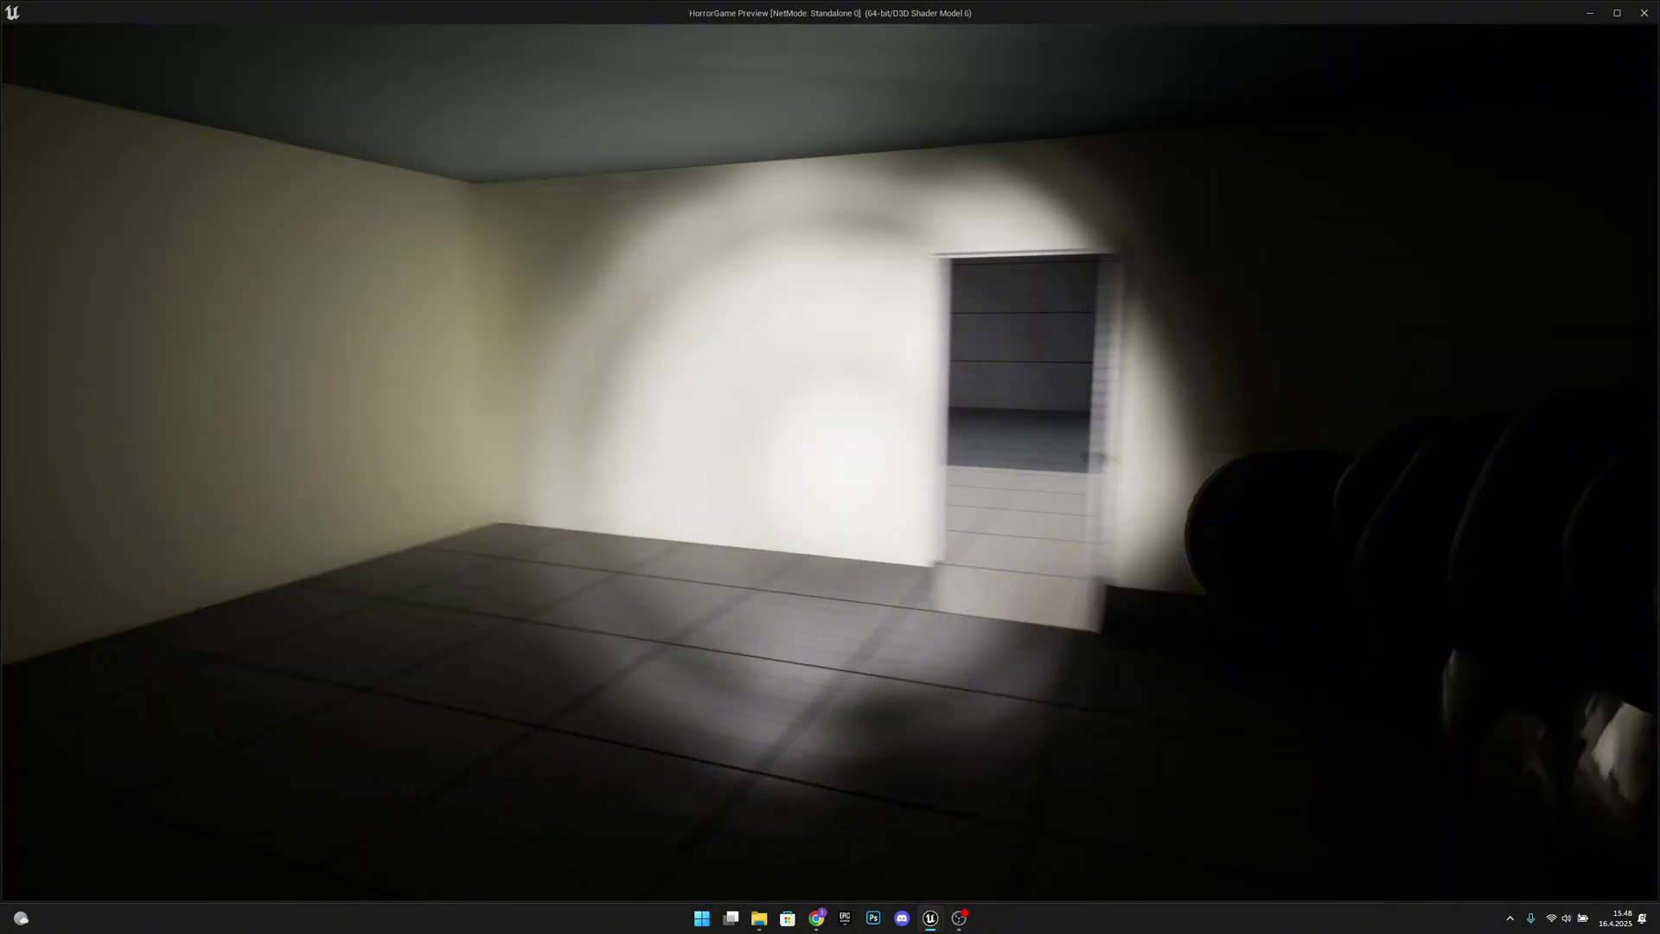
key(w)
key(w)
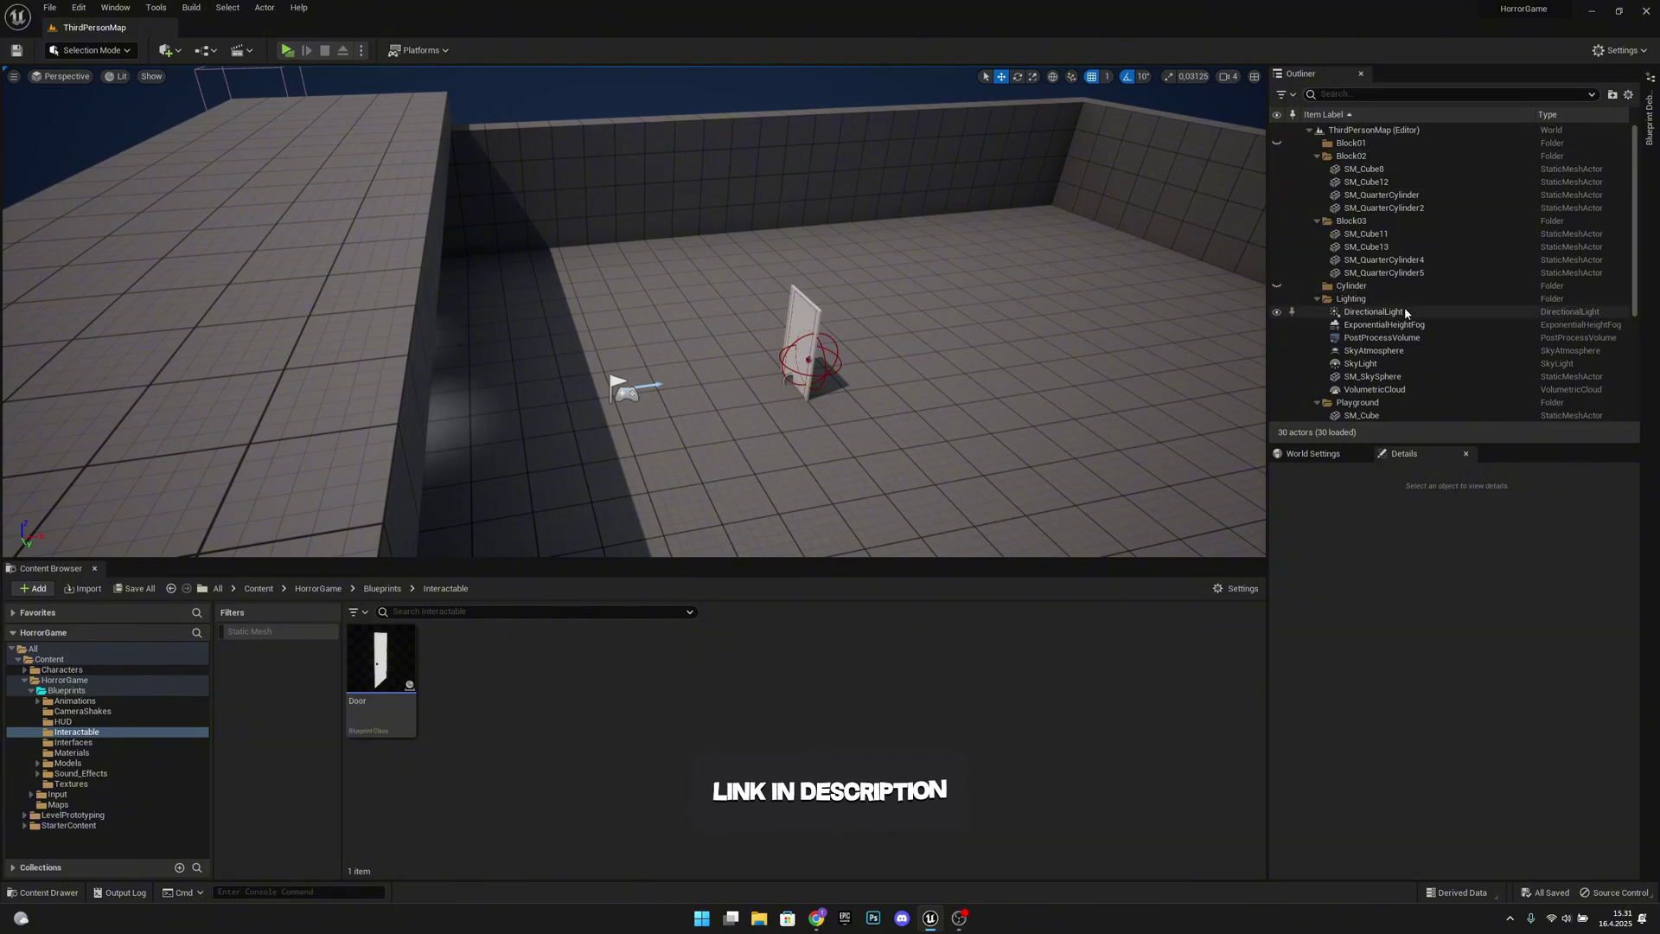
Set the intensity of the DirectionalLight to 2,5 lux
click(1375, 312)
mouse_move(1455, 704)
mouse_down()
mouse_move(1483, 703)
mouse_move(1455, 704)
mouse_up()
text(3)
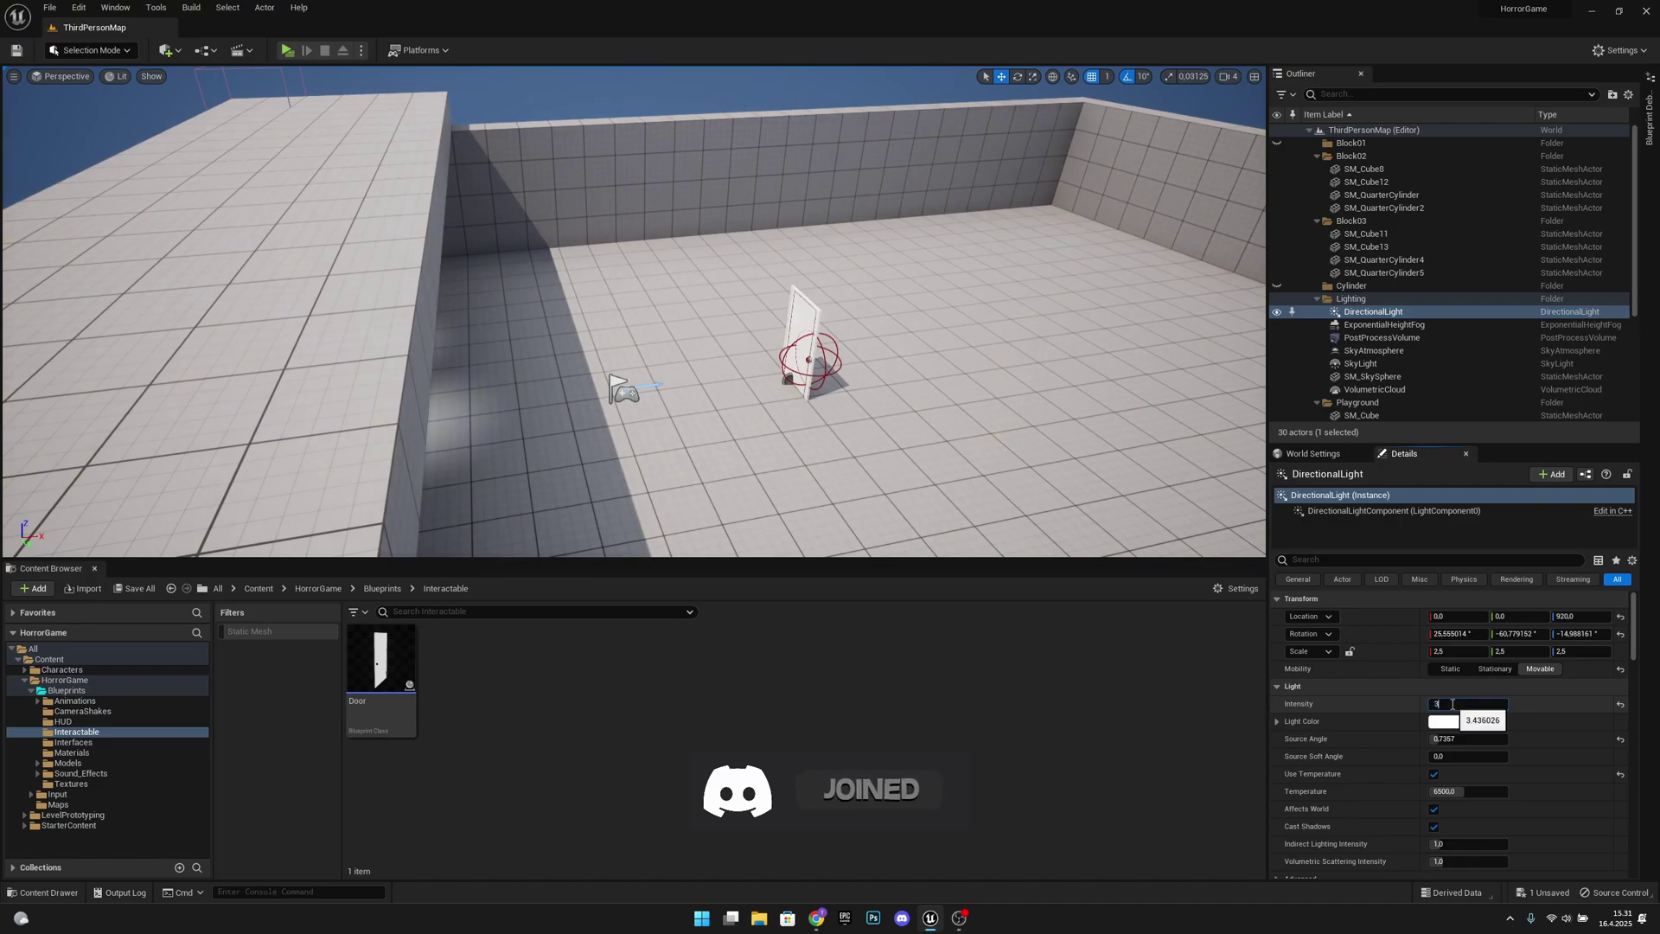
key(Return)
text(2,5)
key(Return)
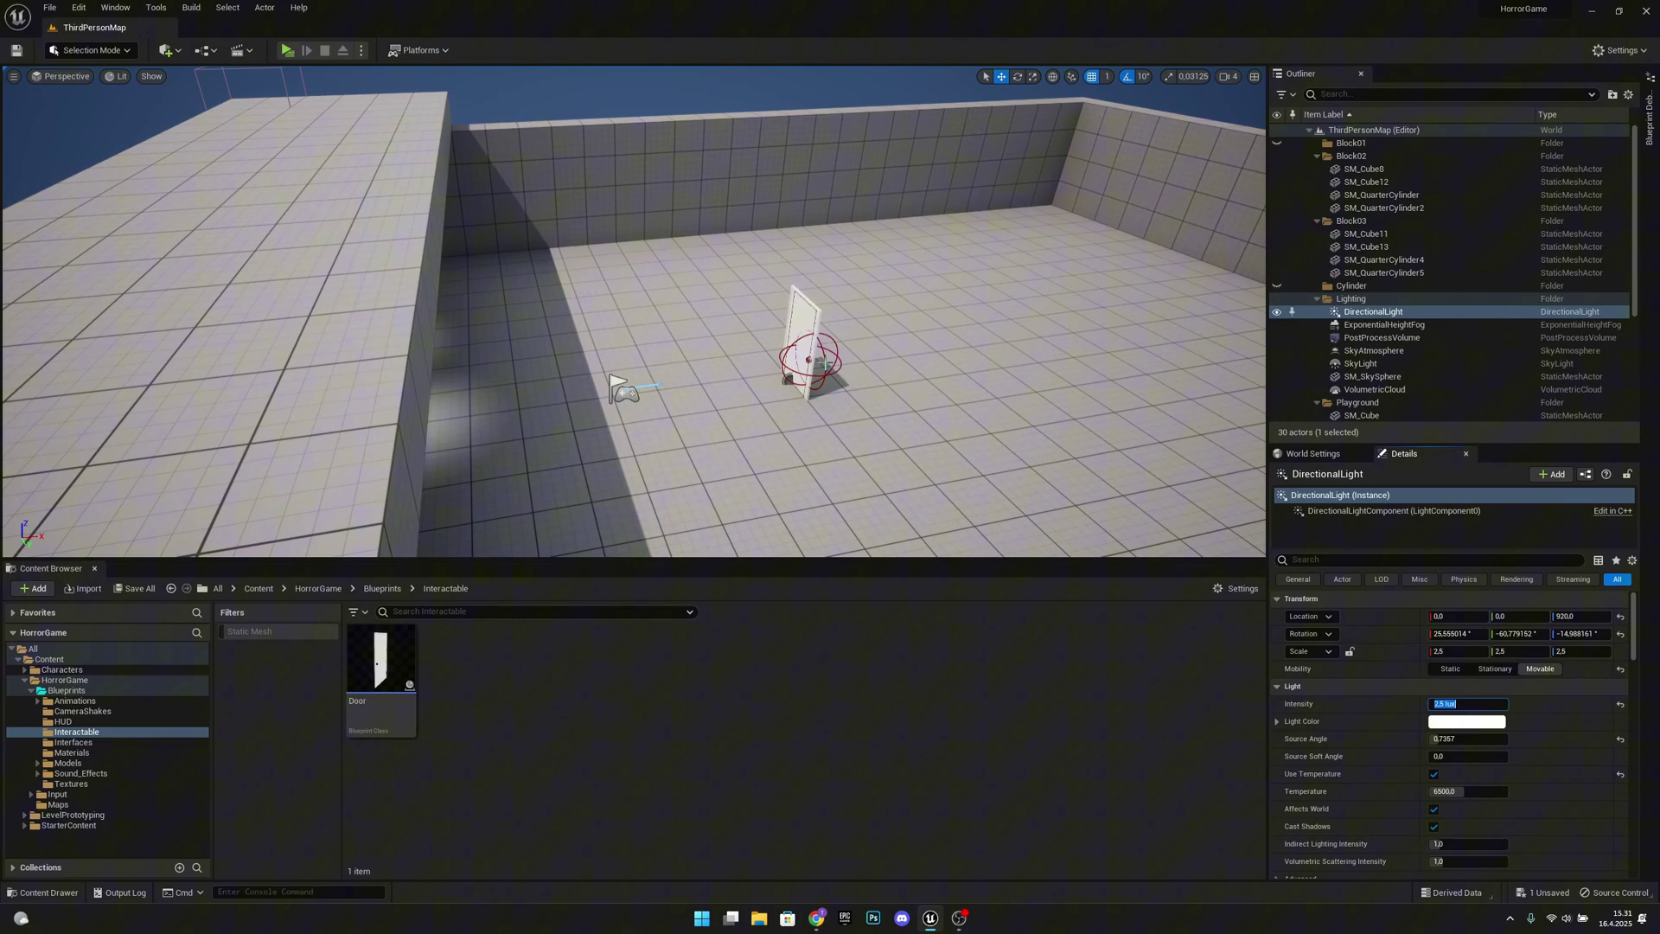
Place a Wall_400x300 mesh from the StarterContent Architecture folder on the floor beside the door
key(a)
mouse_move(844, 355)
right_down()
mouse_move(1063, 320)
mouse_move(1115, 328)
mouse_move(831, 352)
right_up()
key(w)
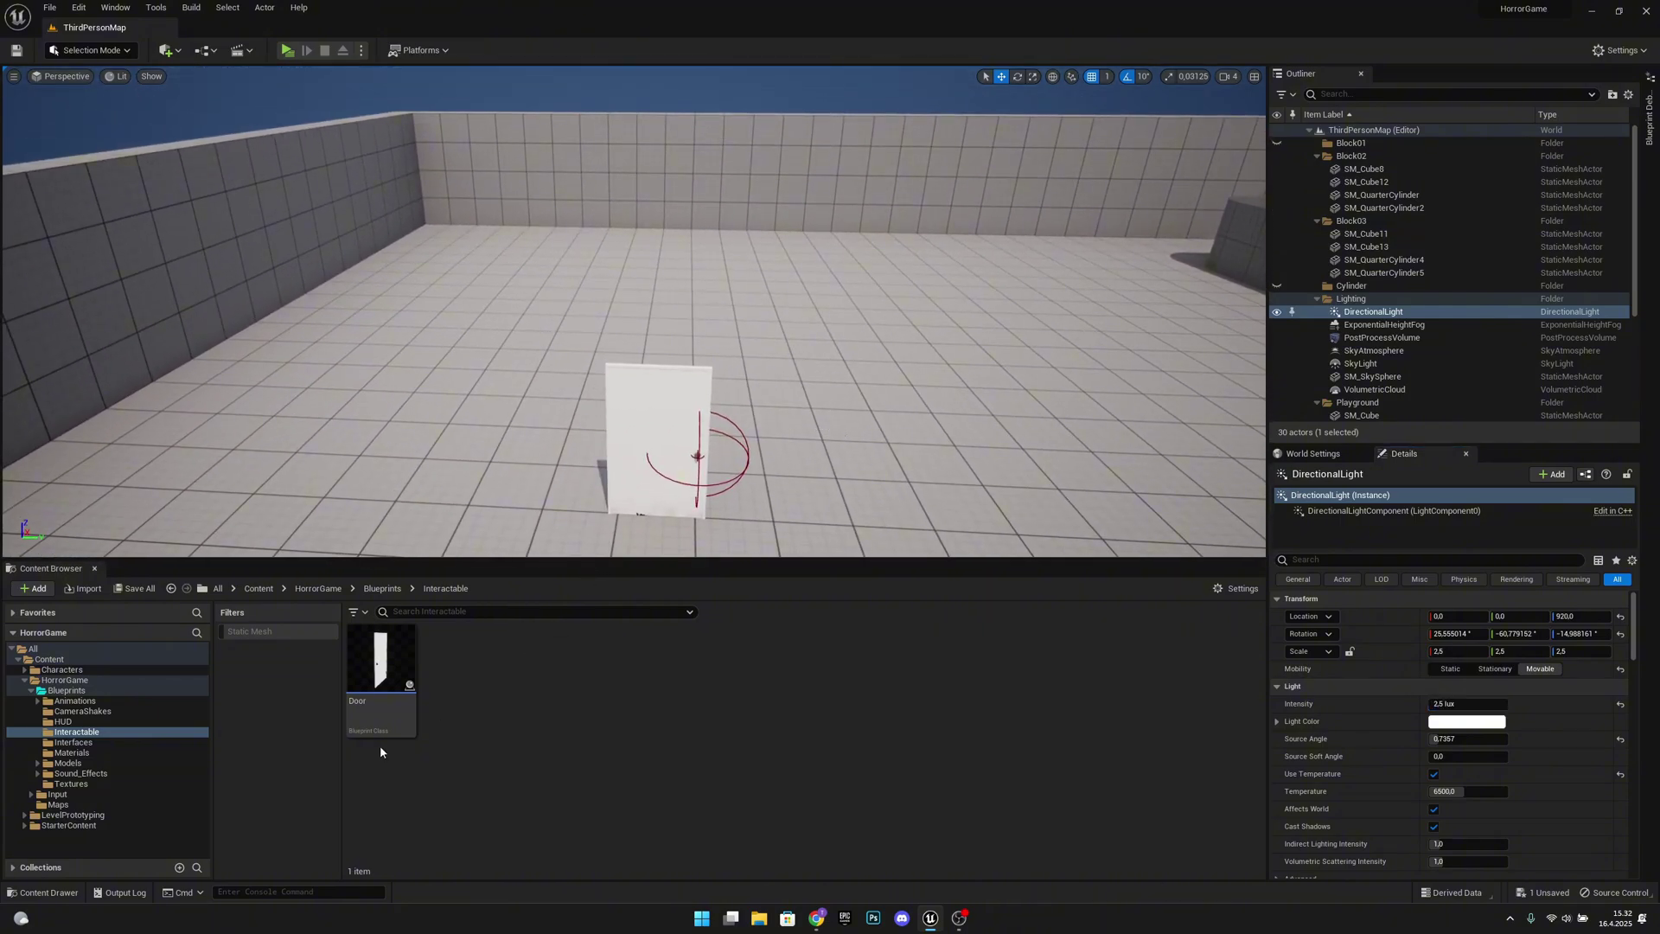
click(69, 826)
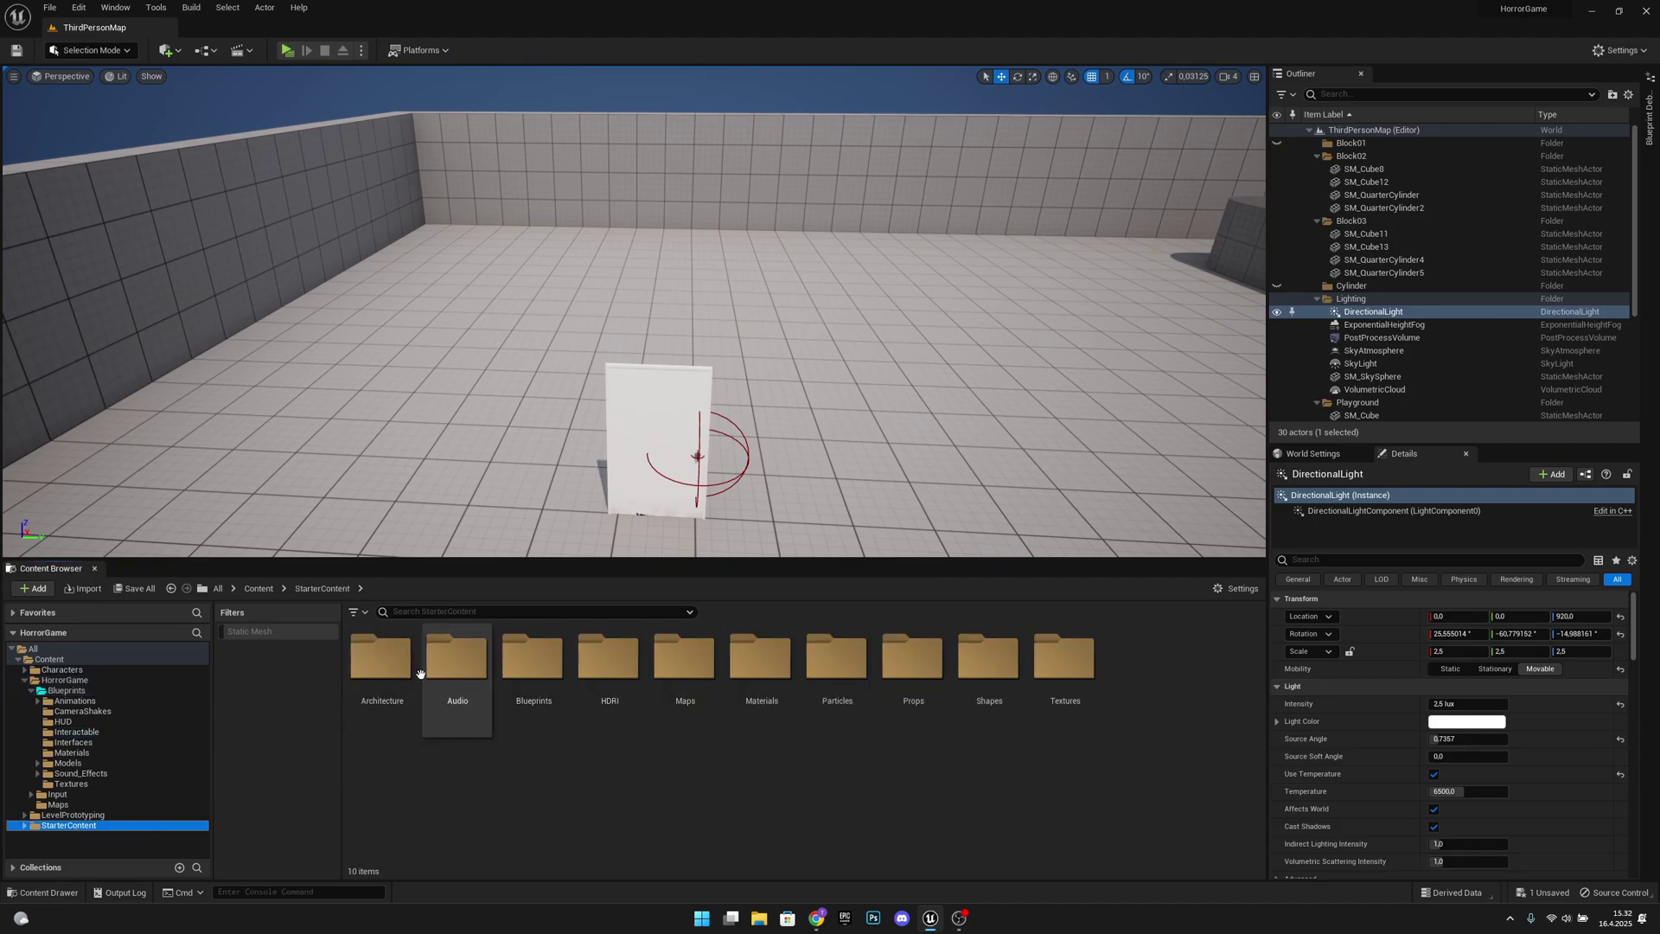
click(394, 674)
double_click(393, 675)
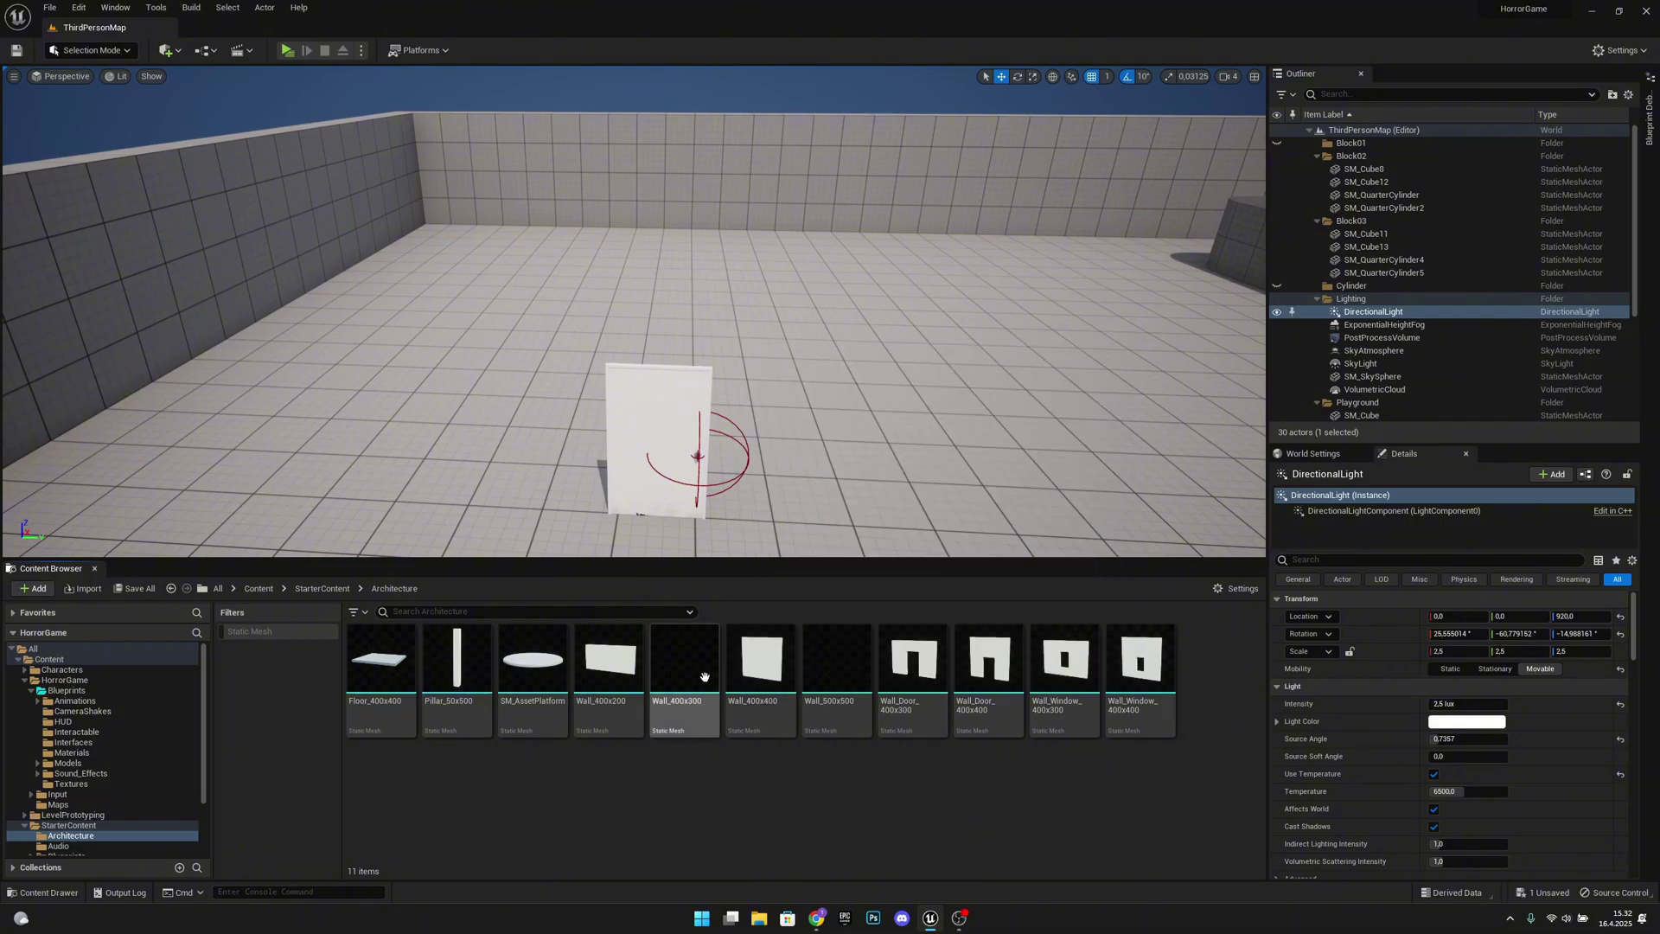
drag(691, 691, 468, 506)
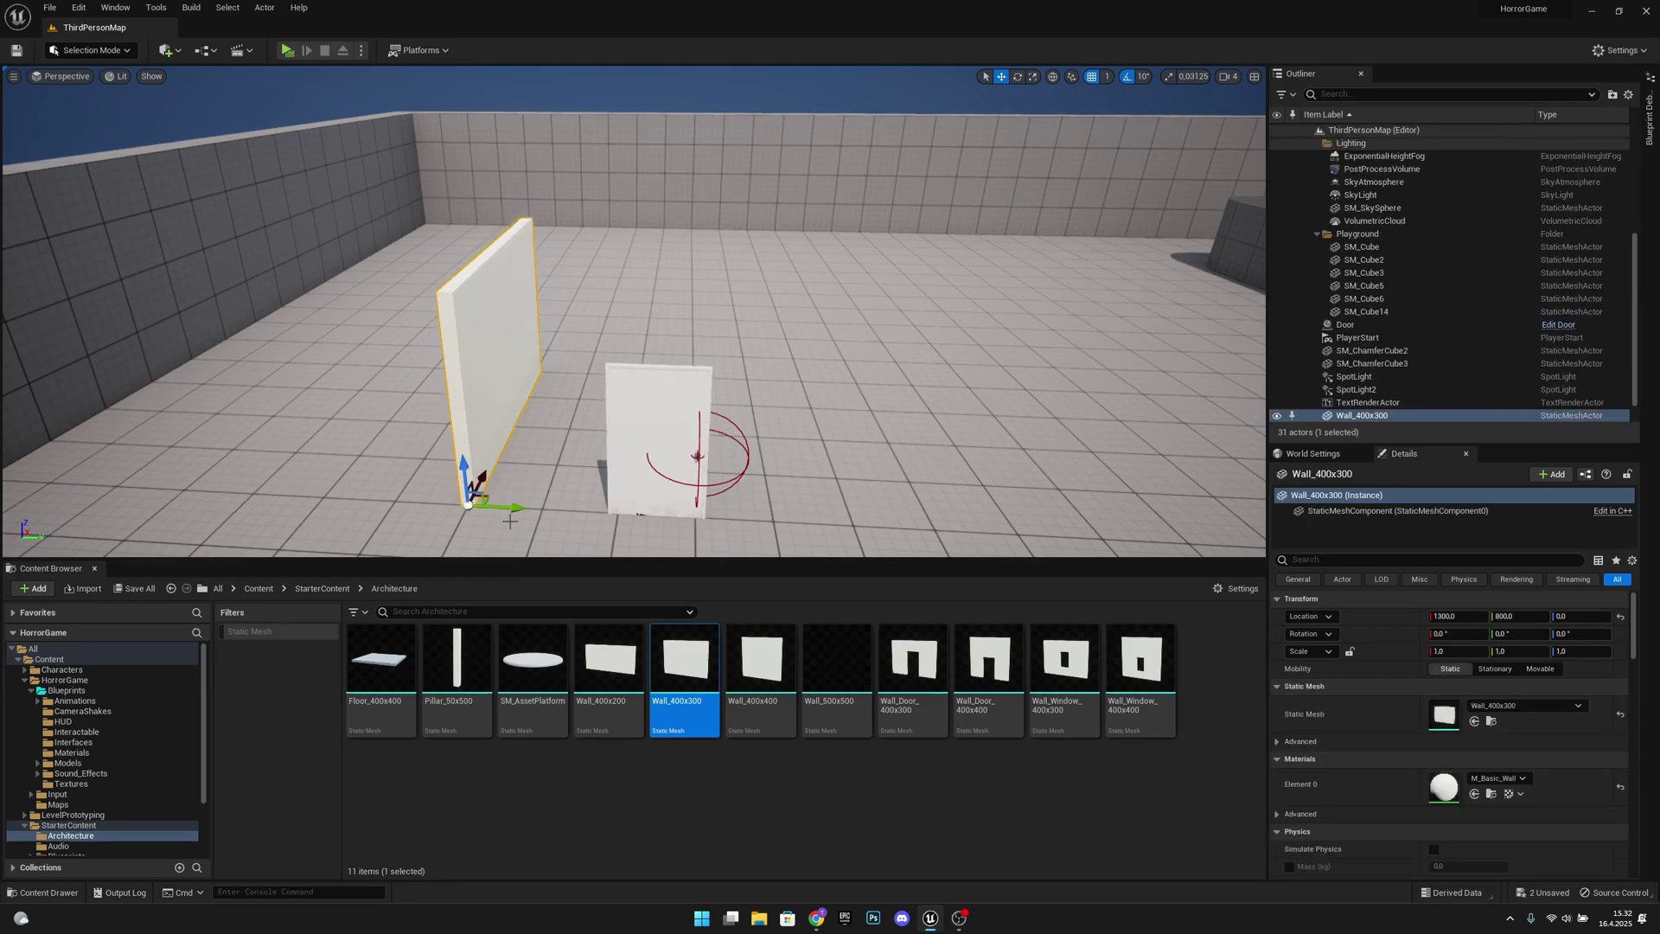
Set the grid snap size to 100 and the rotation snap to 90°
click(1107, 77)
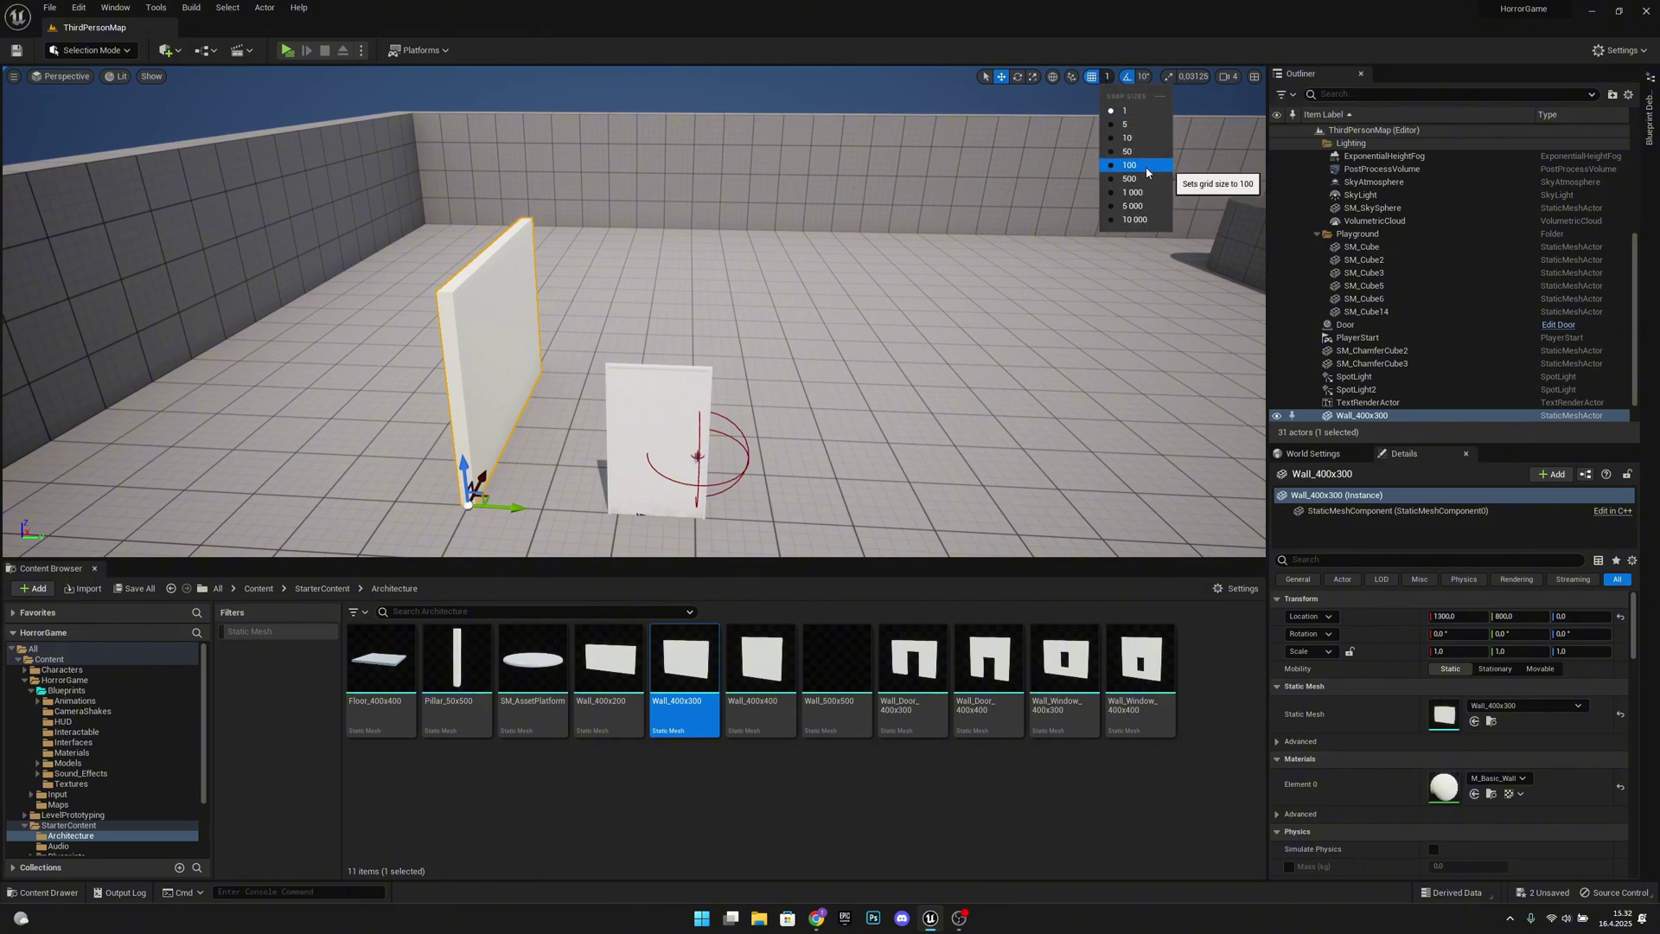
click(1147, 173)
click(1144, 77)
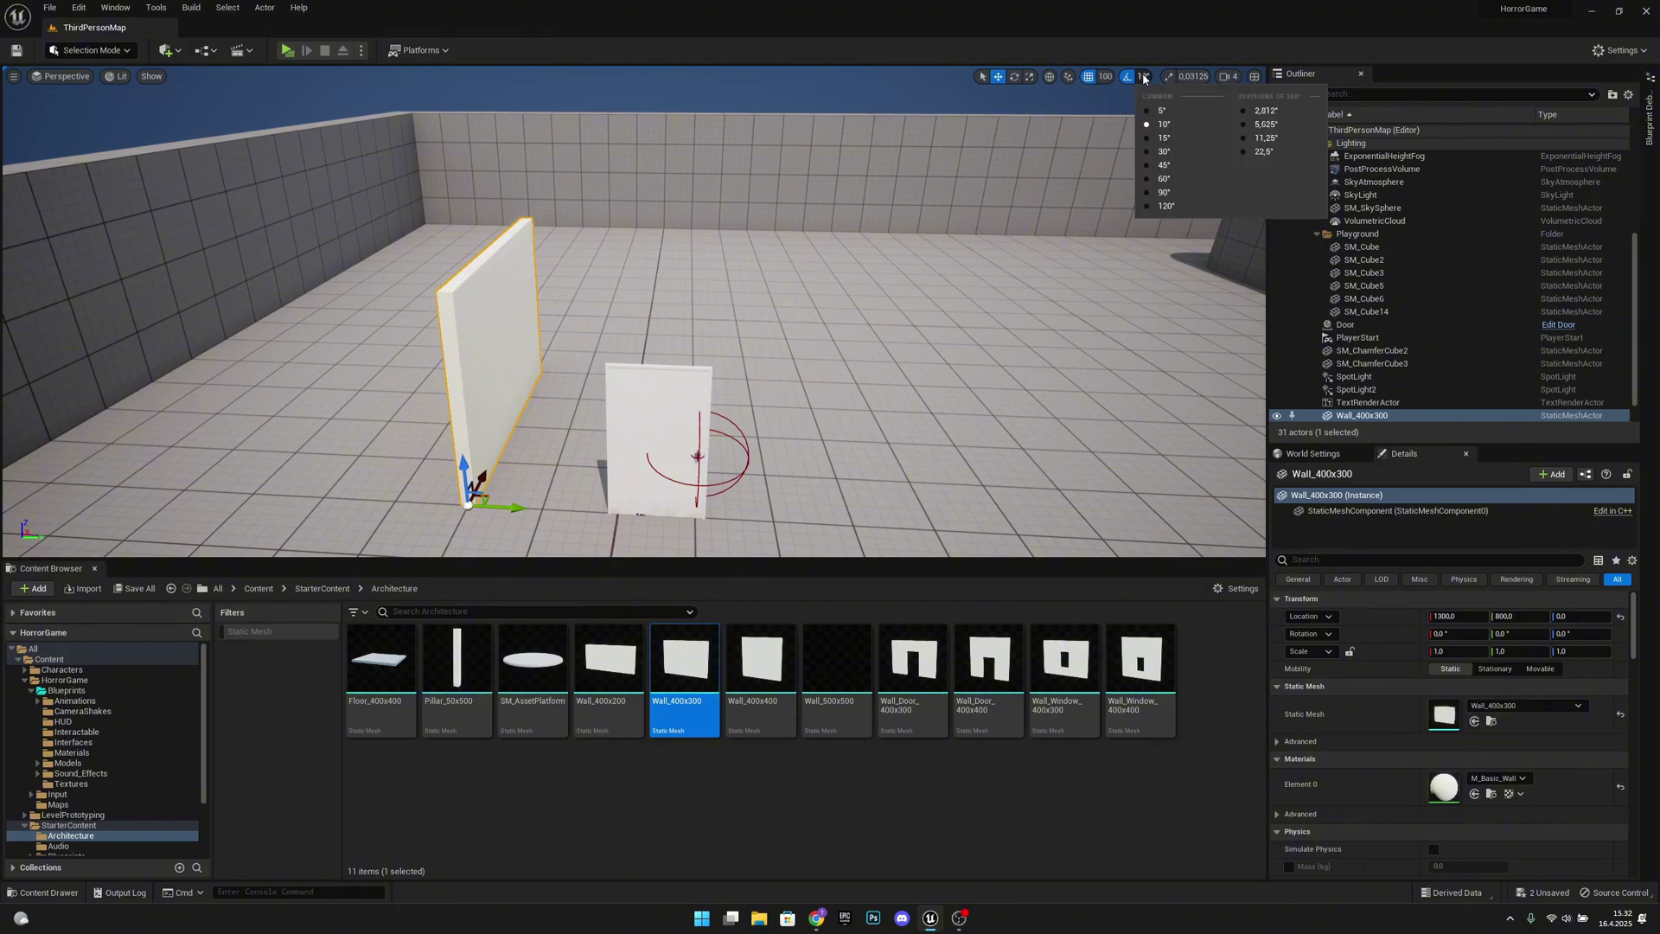
click(1176, 191)
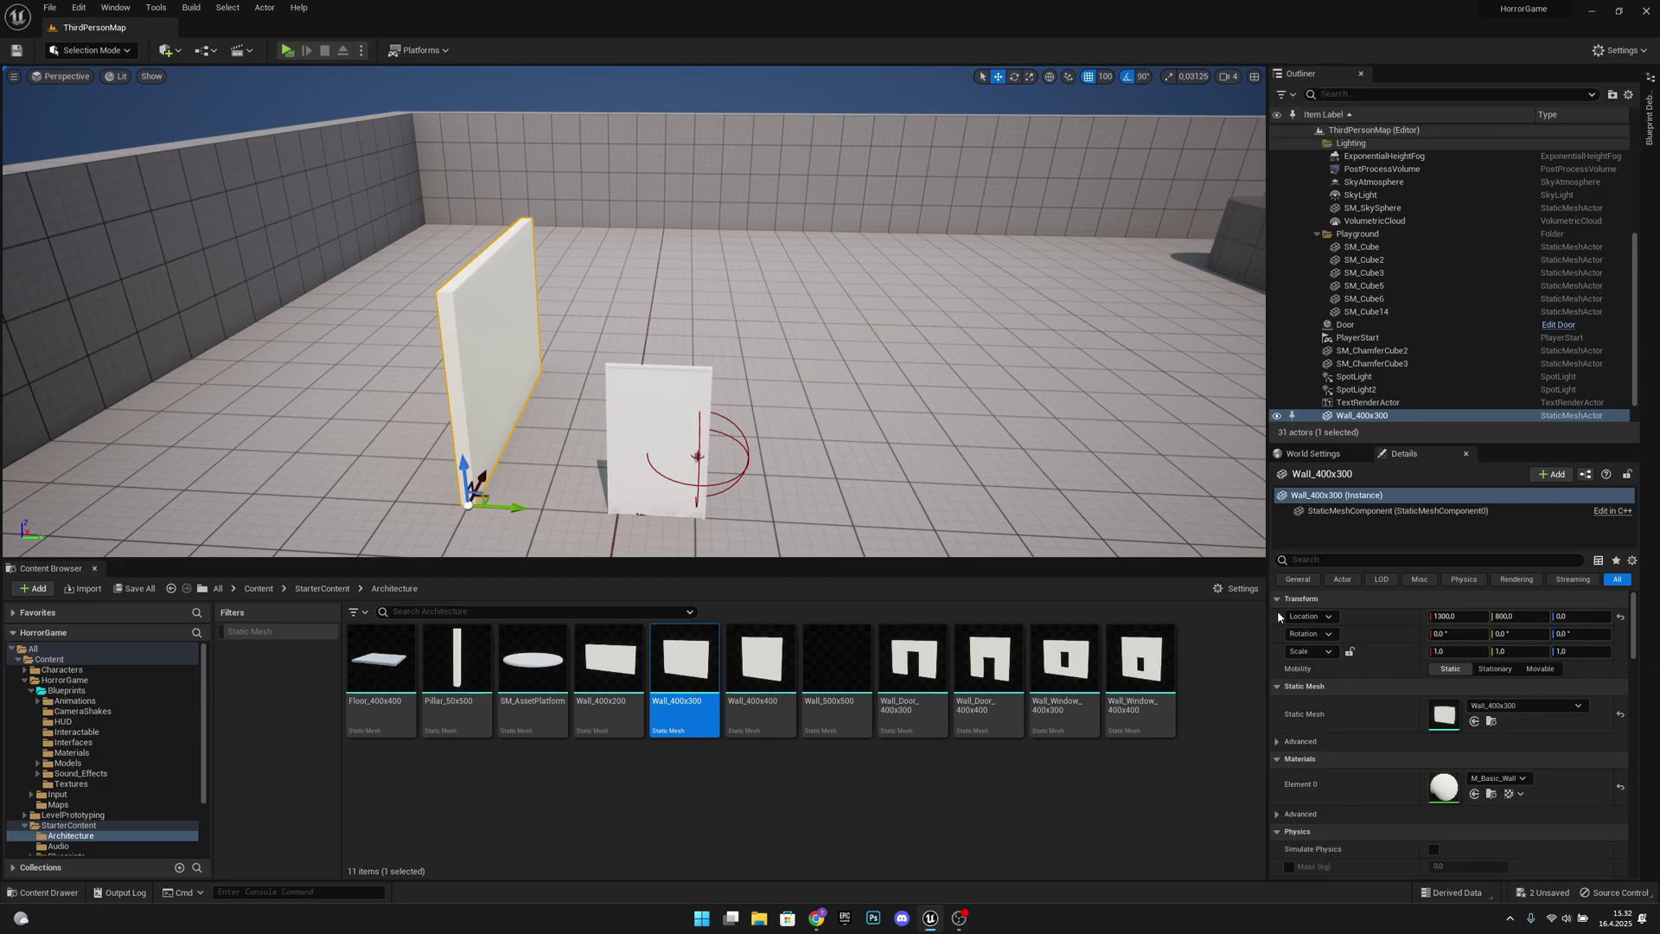
Move the wall along Y to 700 and rotate it 90° about the Z axis
right_drag(951, 389, 982, 467)
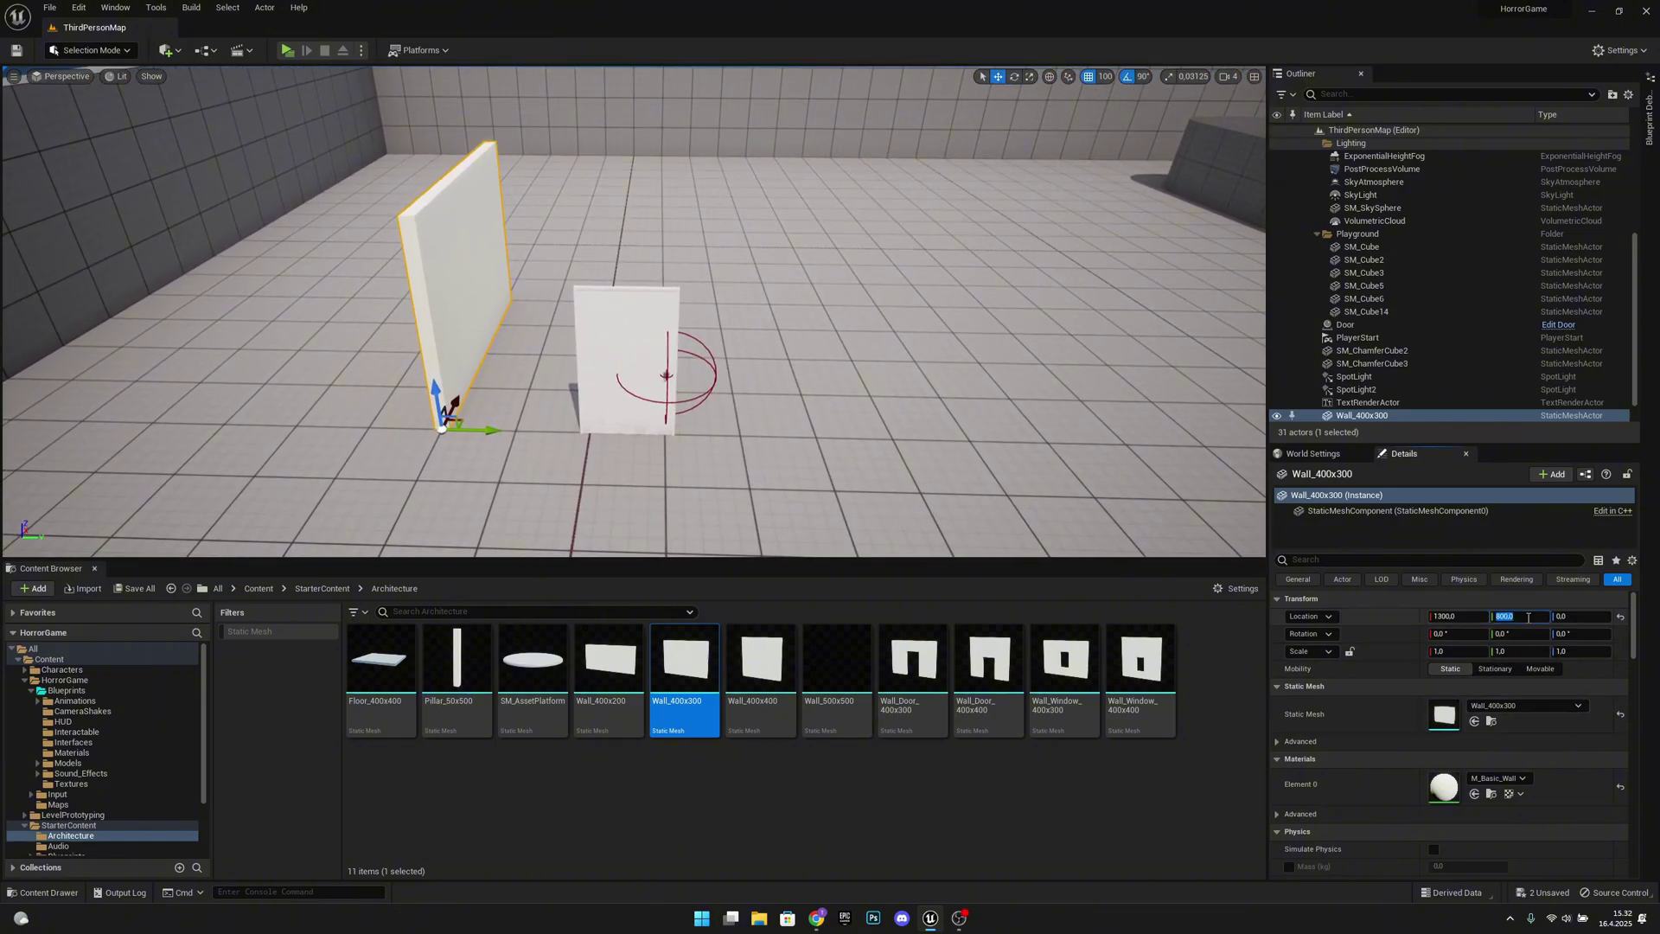
drag(478, 429, 403, 429)
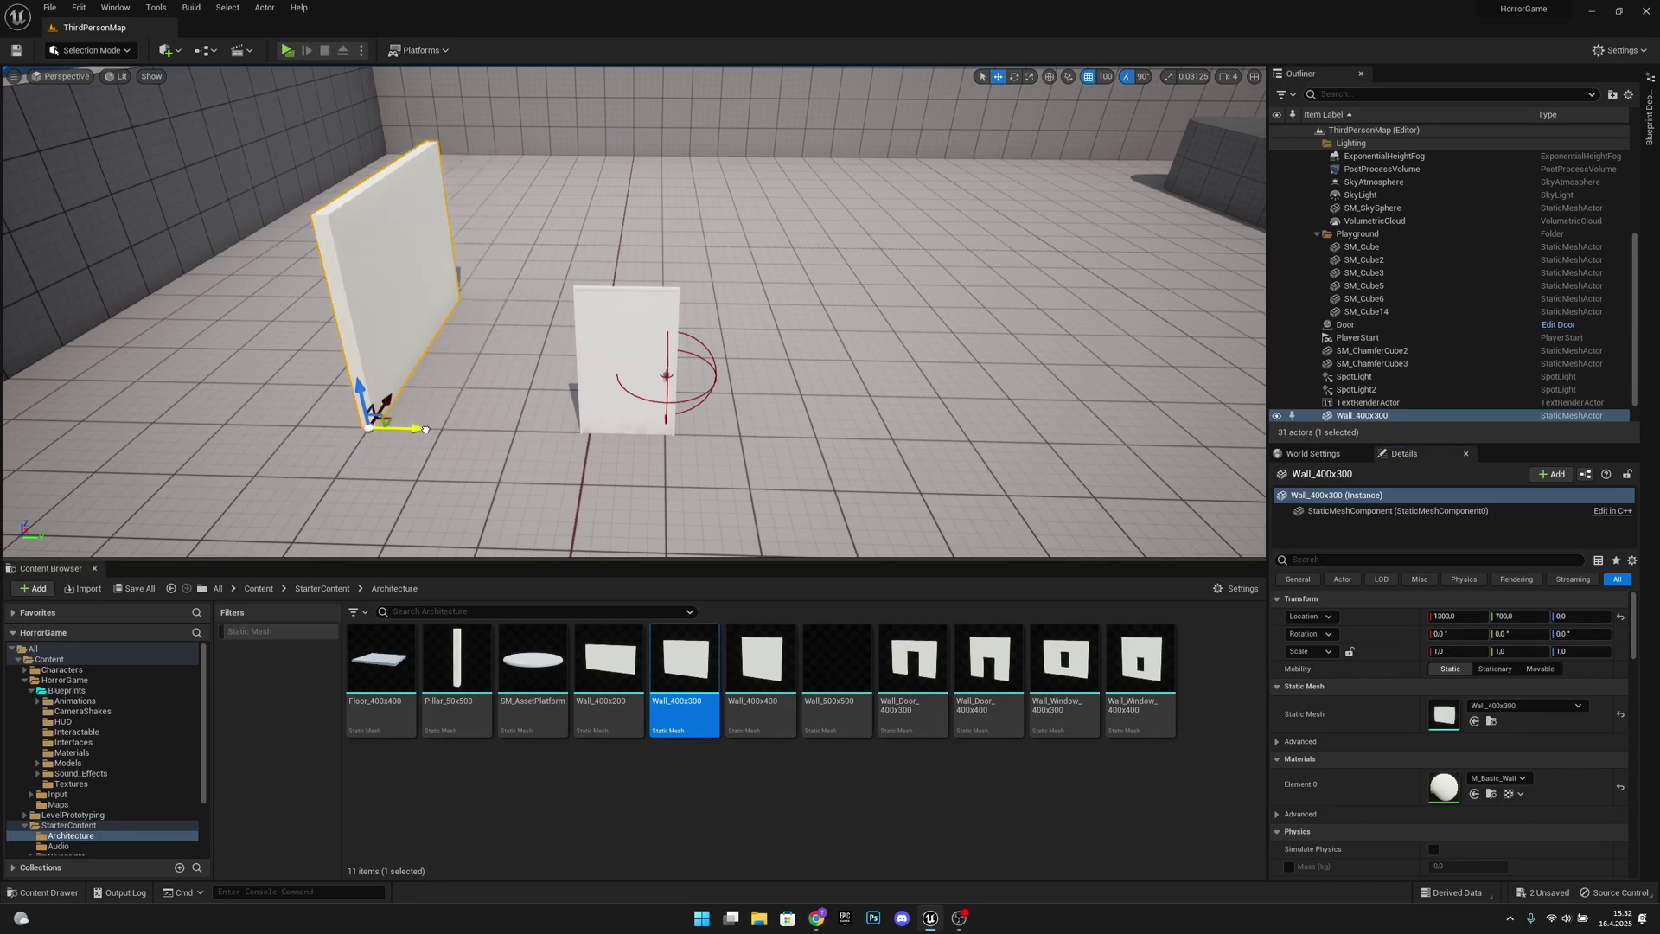
mouse_move(504, 426)
right_down()
mouse_move(426, 431)
mouse_move(512, 422)
right_up()
key(w)
key(s)
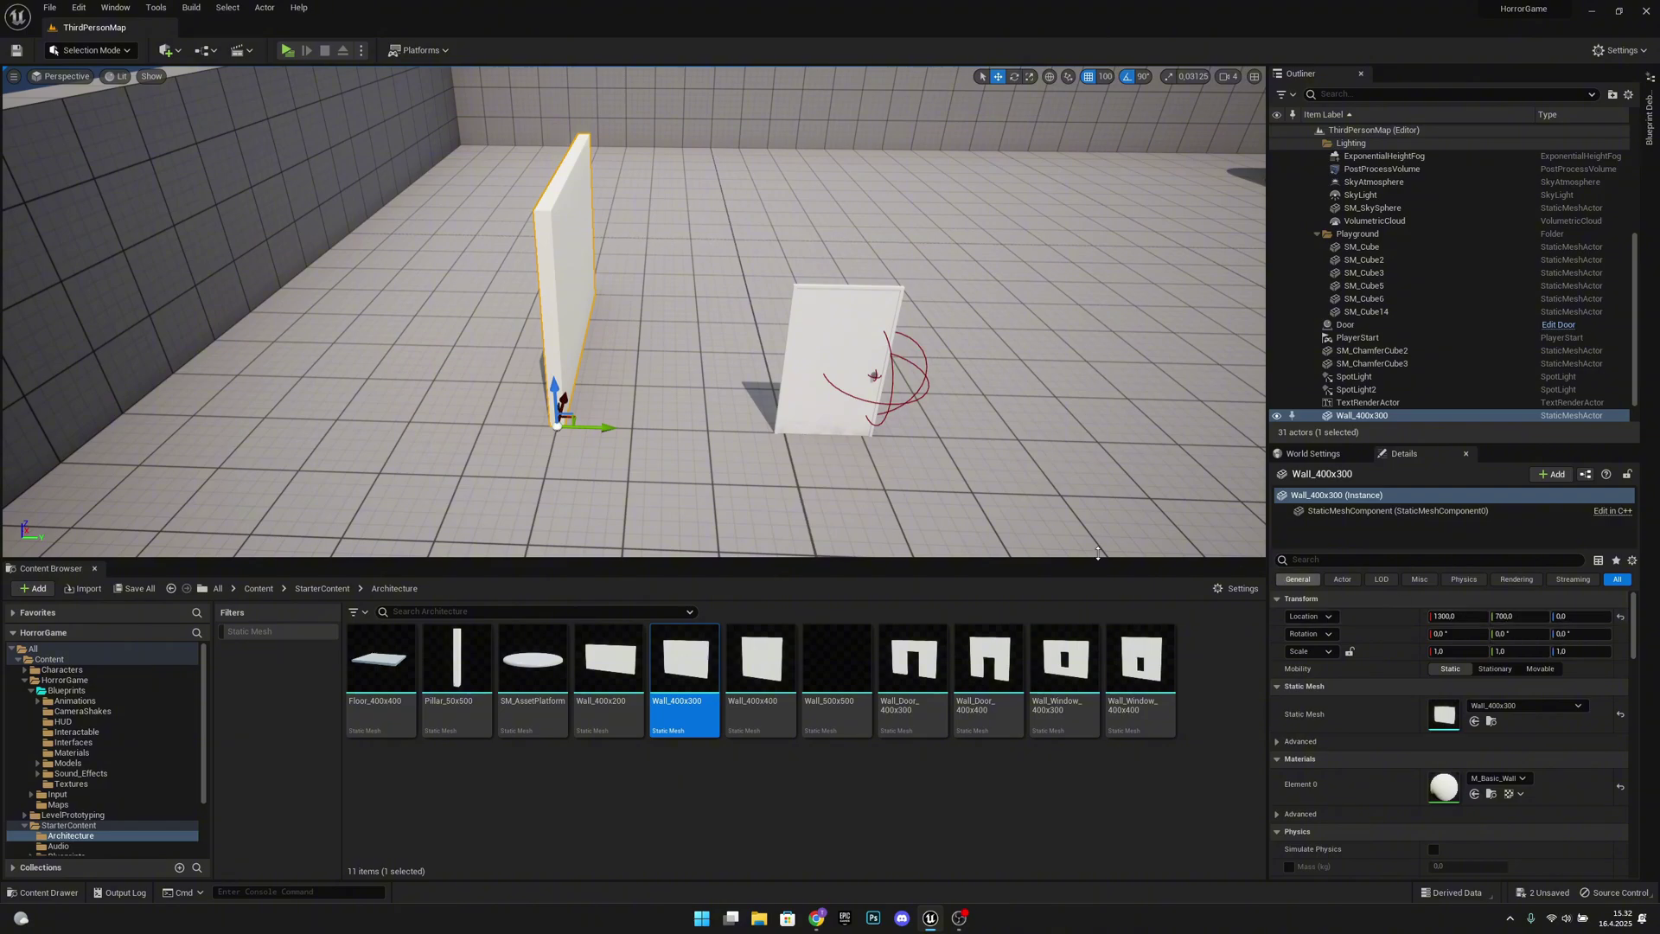
drag(618, 434, 618, 434)
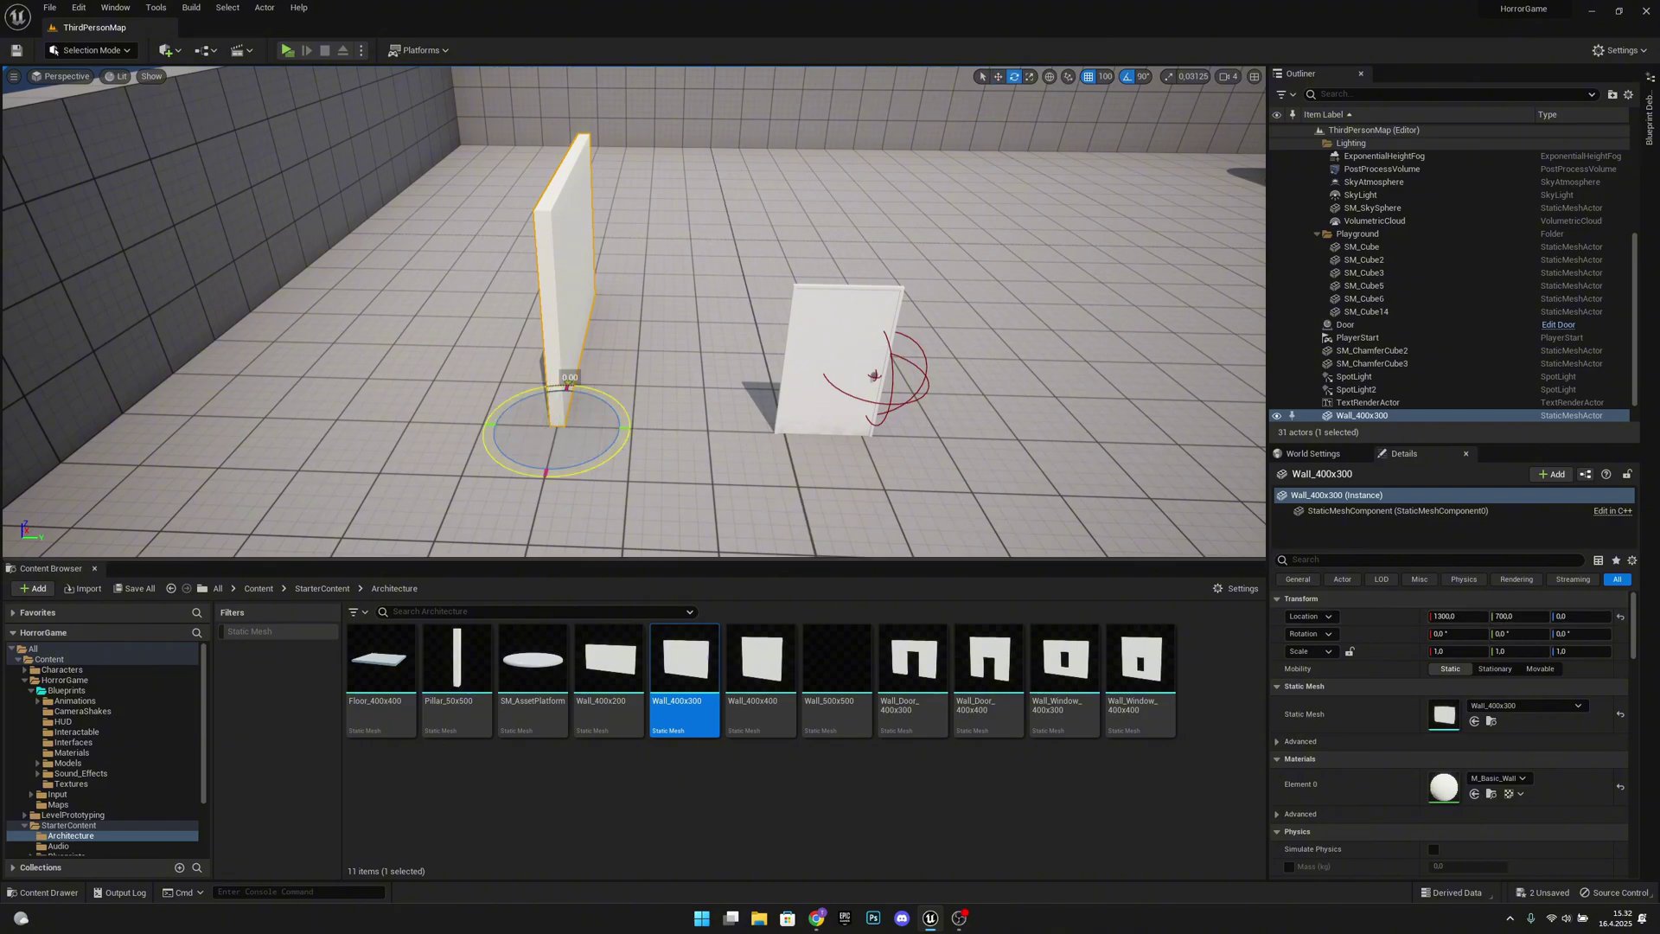
drag(568, 386, 648, 433)
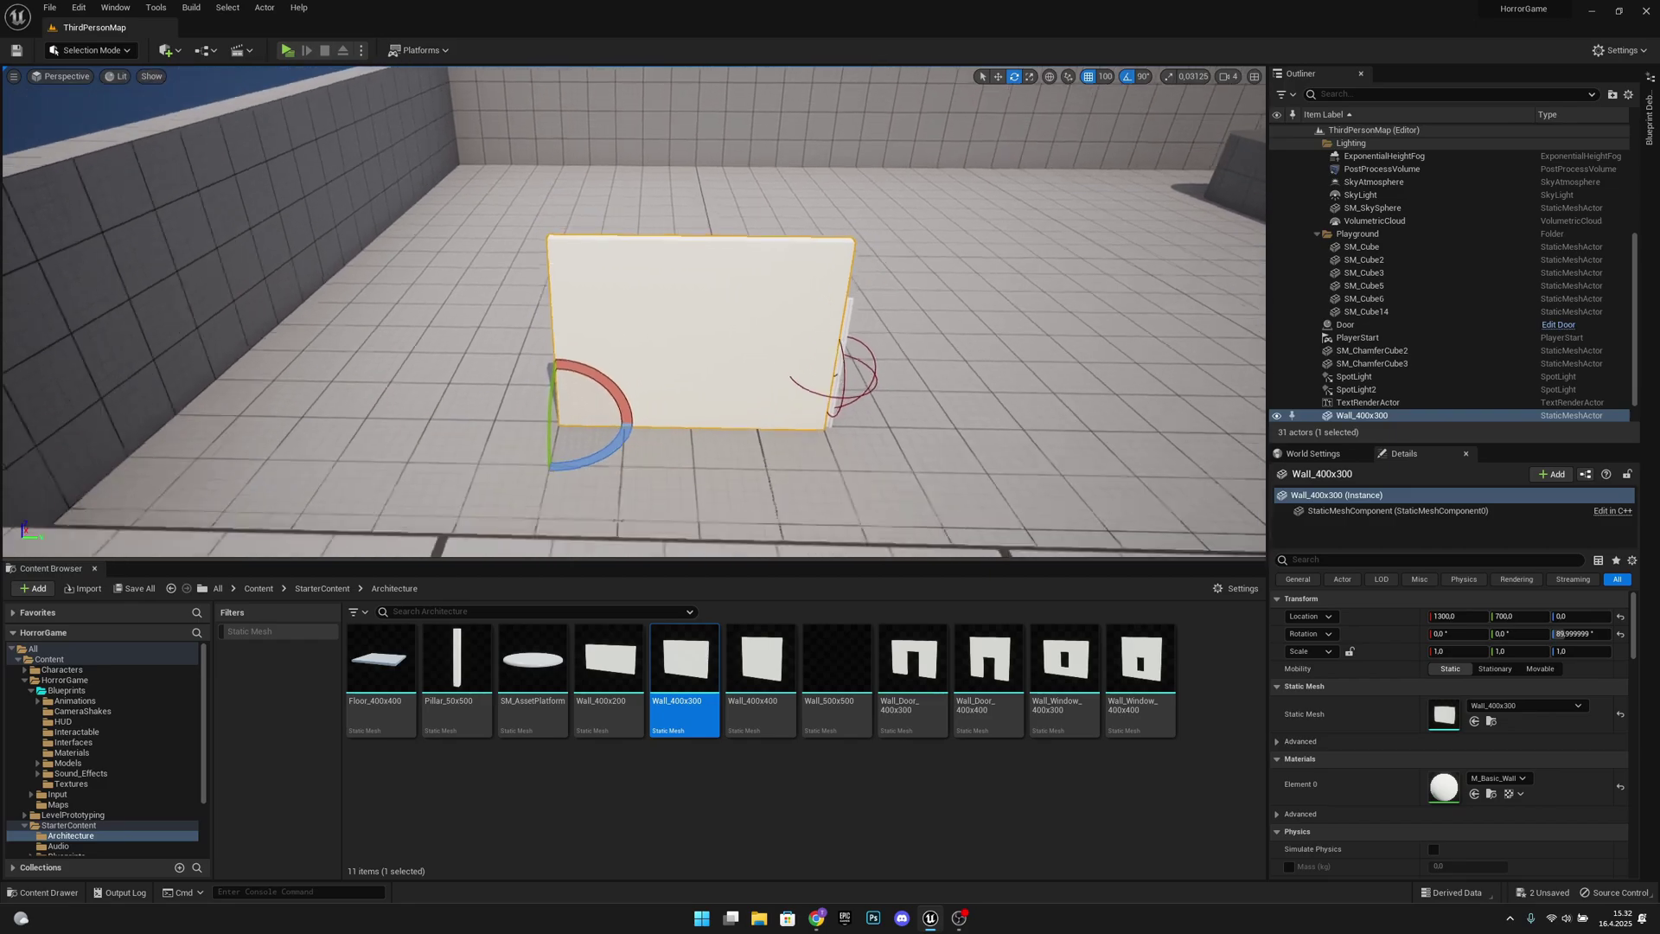
Set the scale snap to 1 and stretch the wall to an X scale of 4
key(s)
right_drag(967, 464, 967, 465)
key(w)
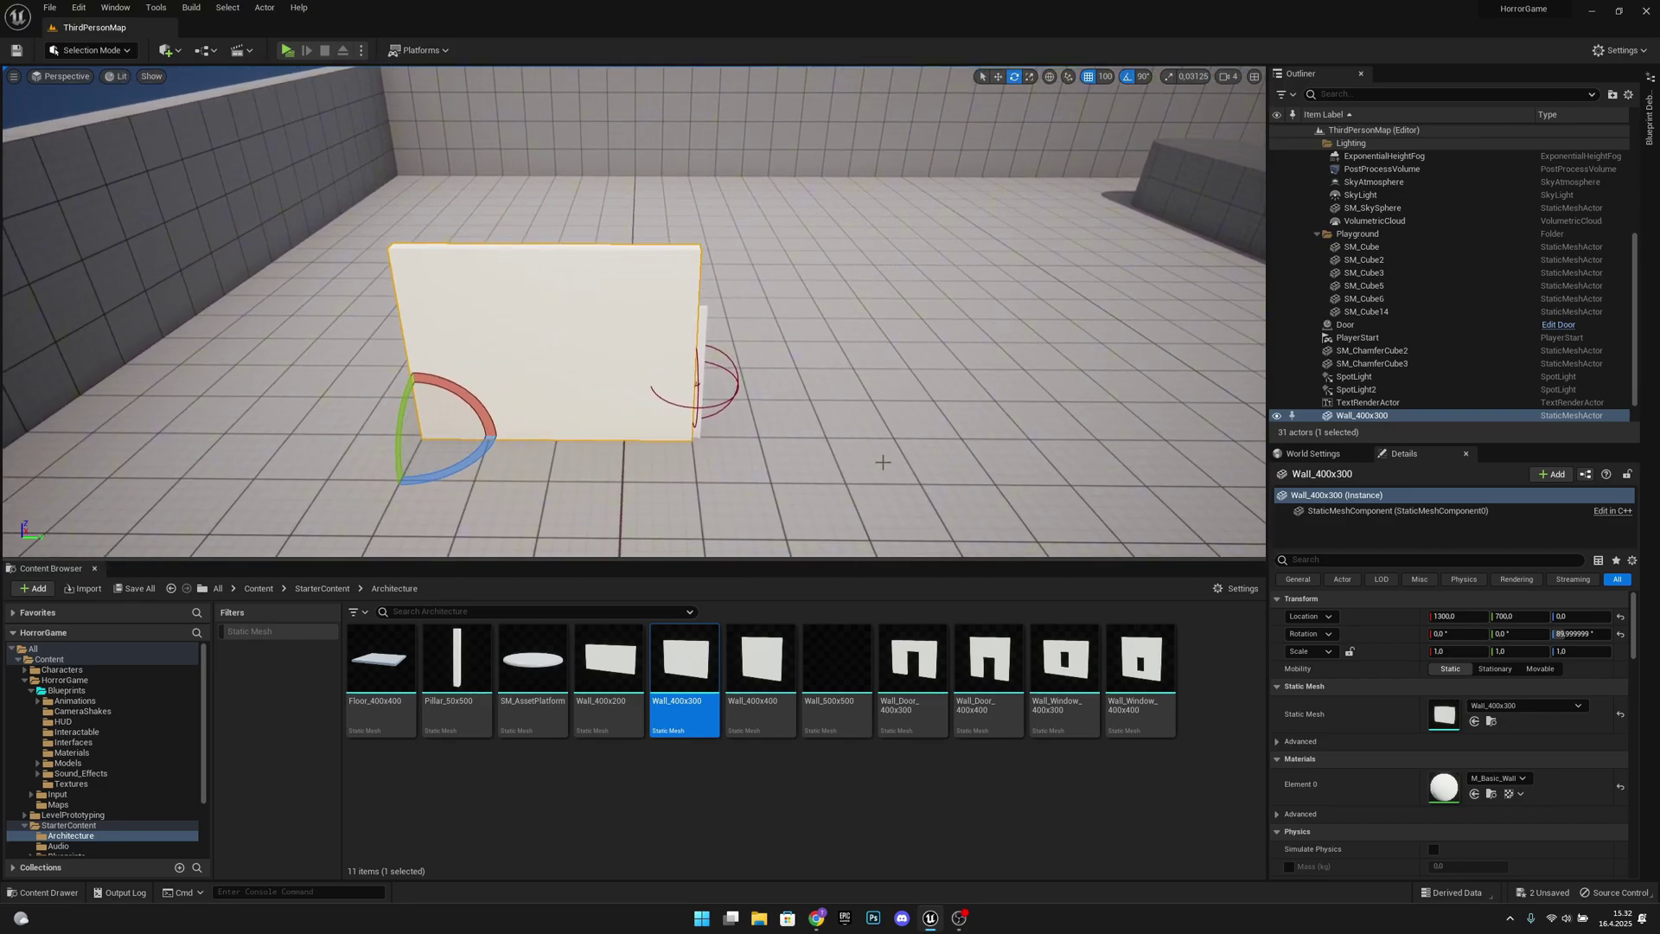
click(1184, 77)
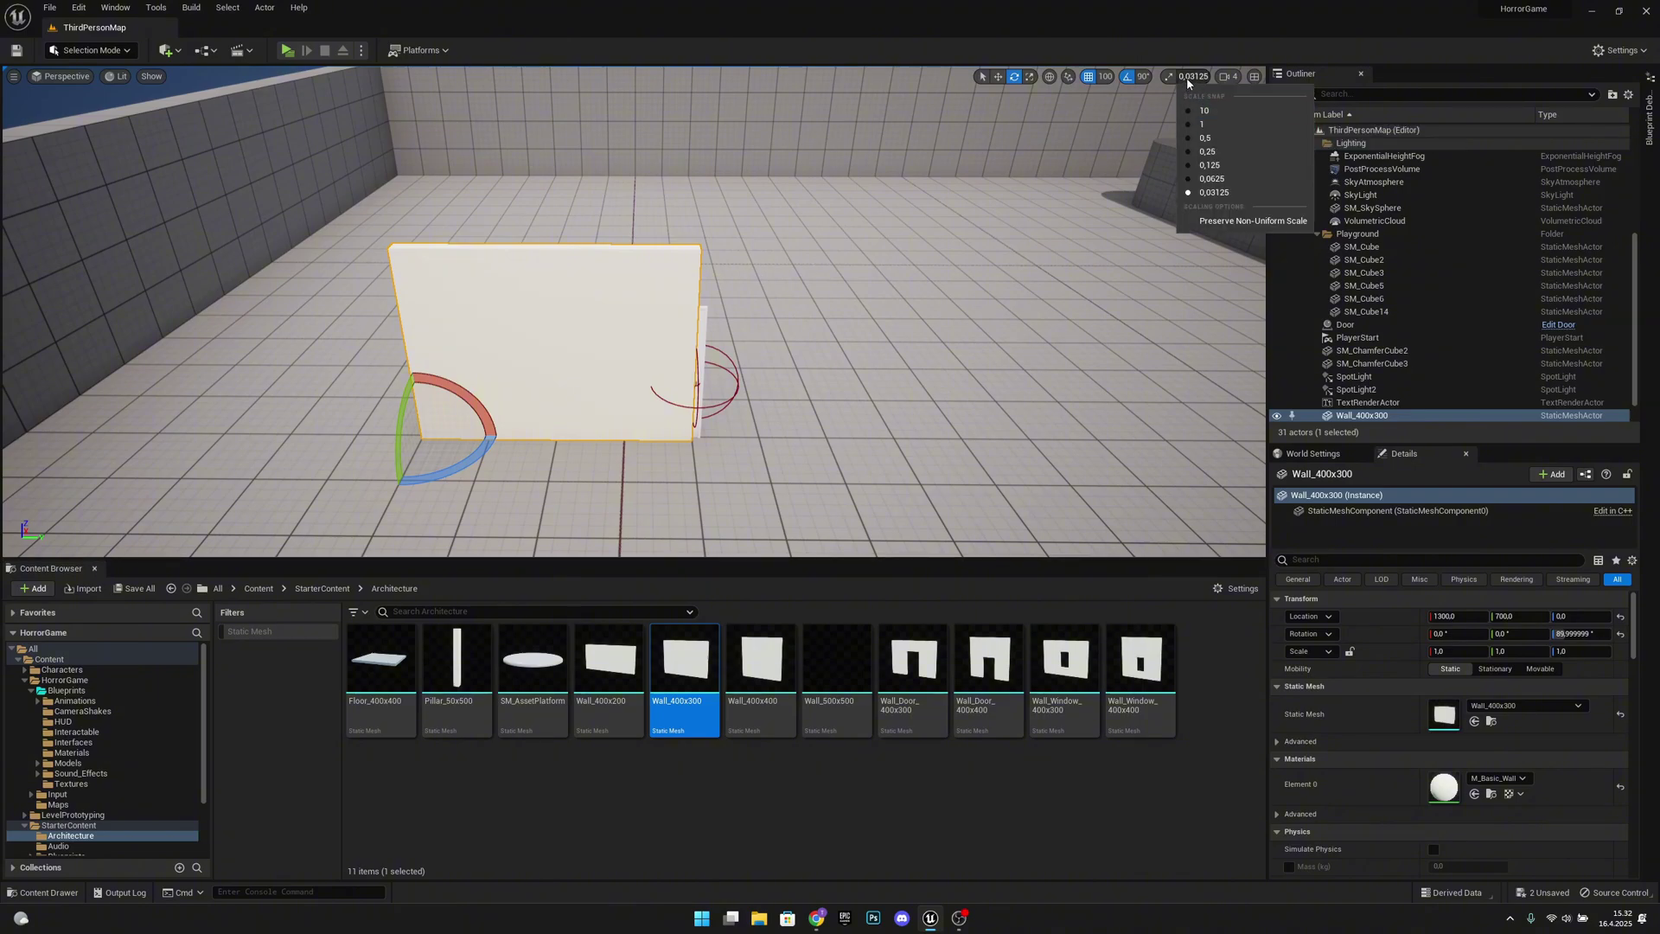
click(1196, 125)
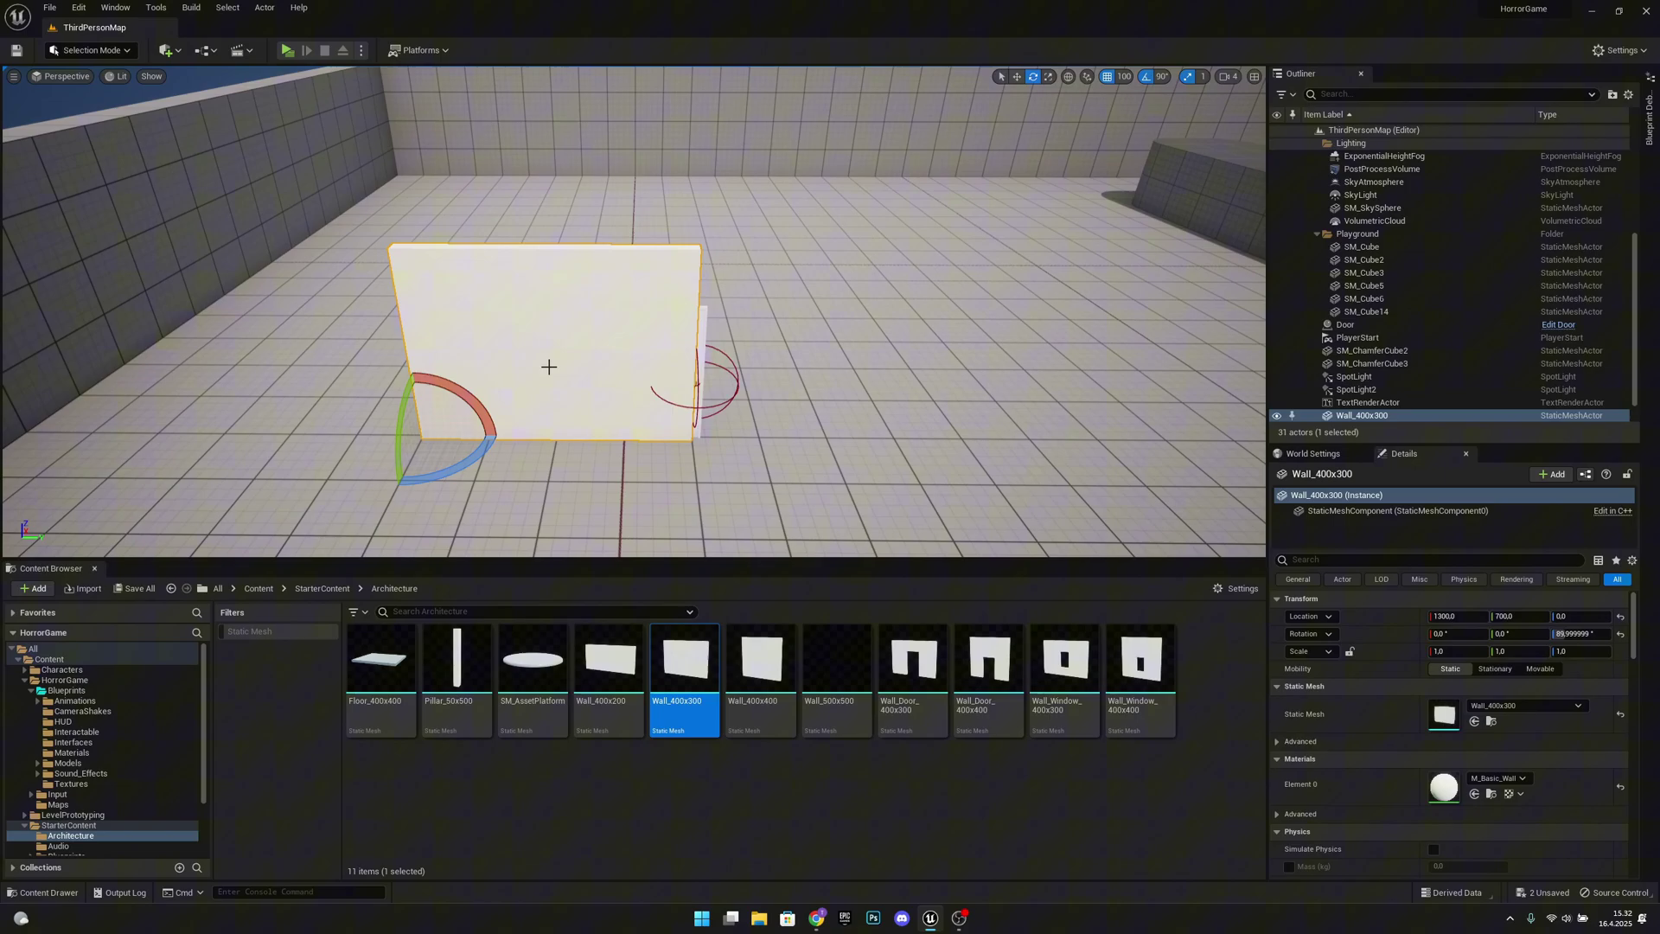
key(r)
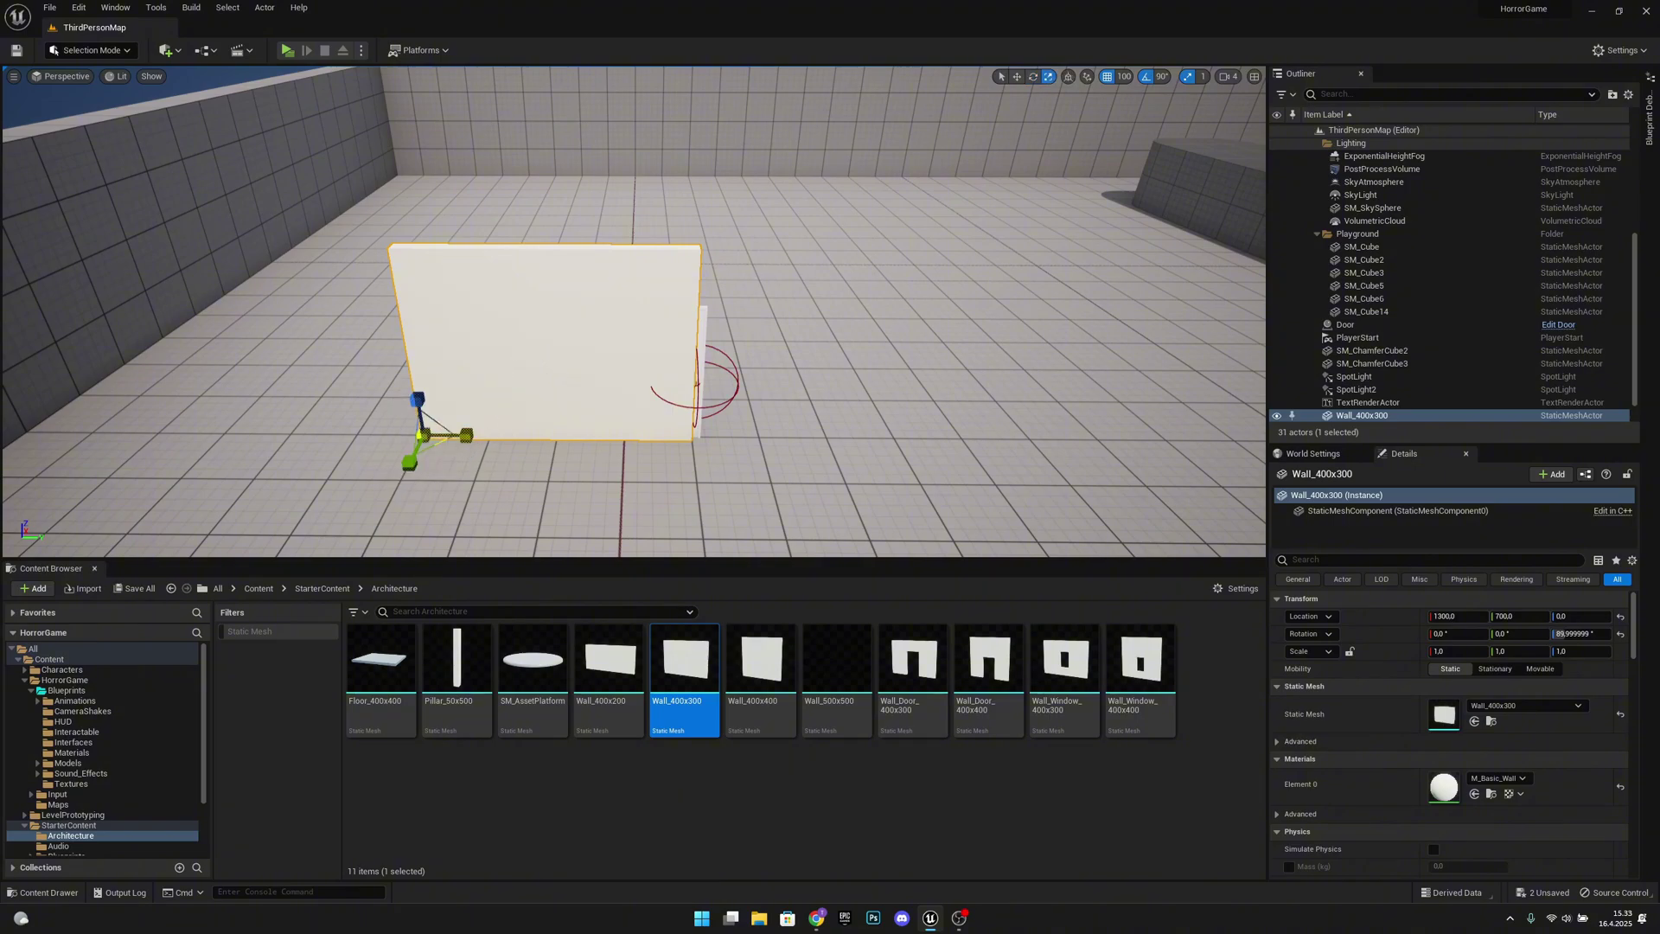
drag(466, 435, 640, 435)
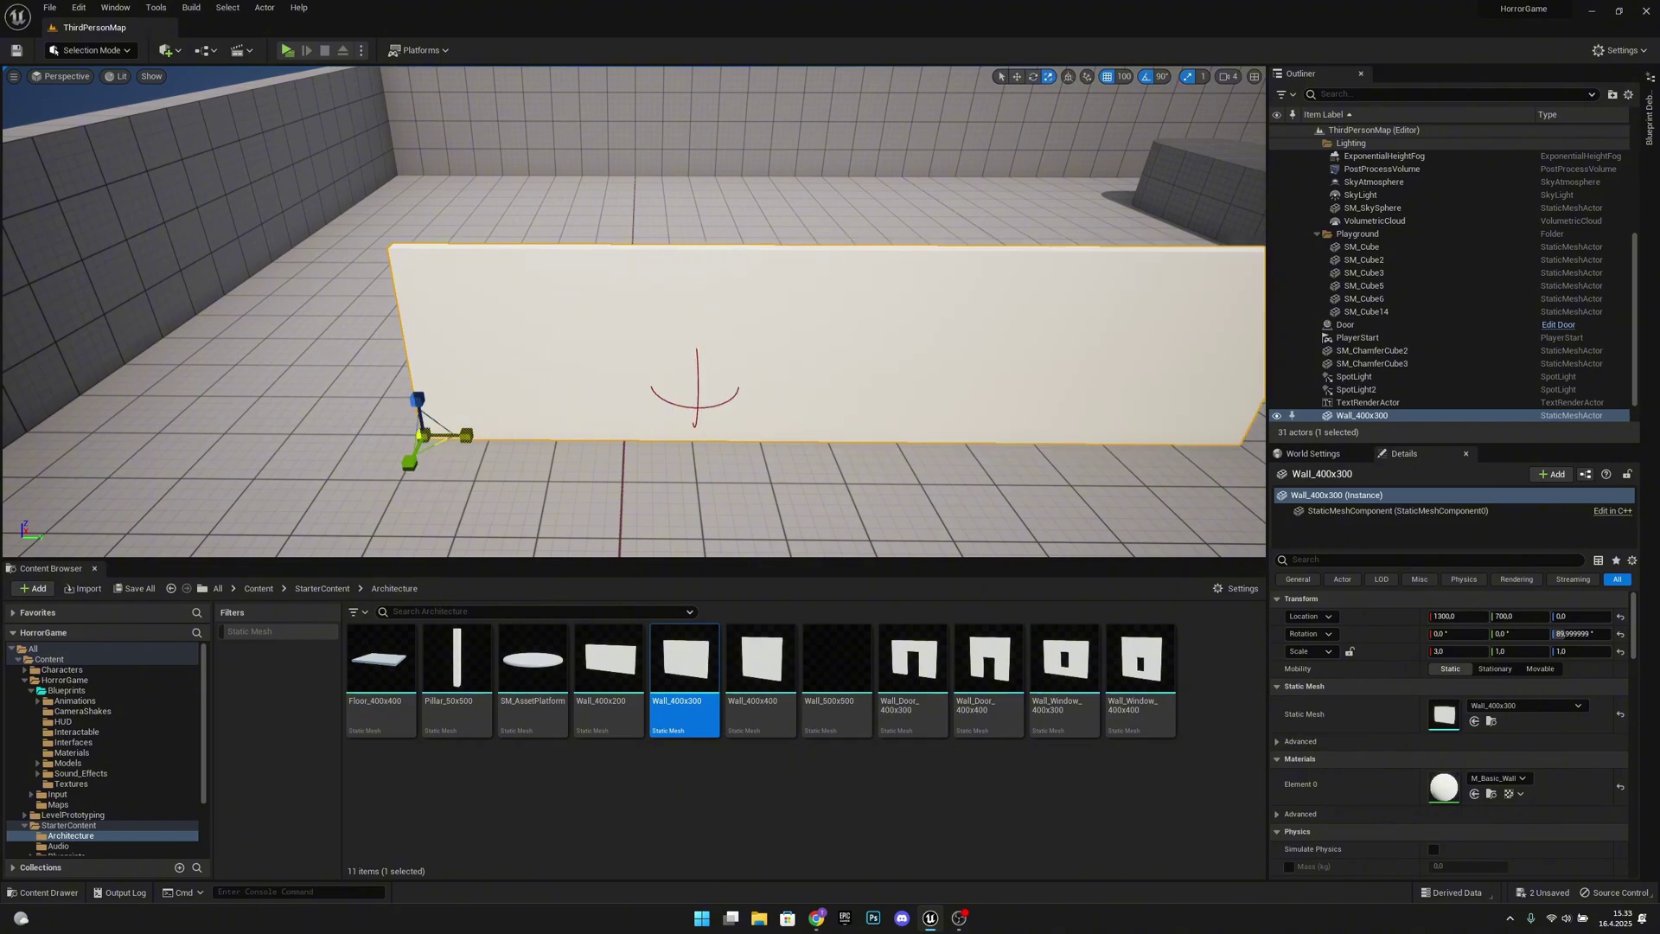
right_drag(634, 311, 622, 363)
right_drag(851, 364, 915, 404)
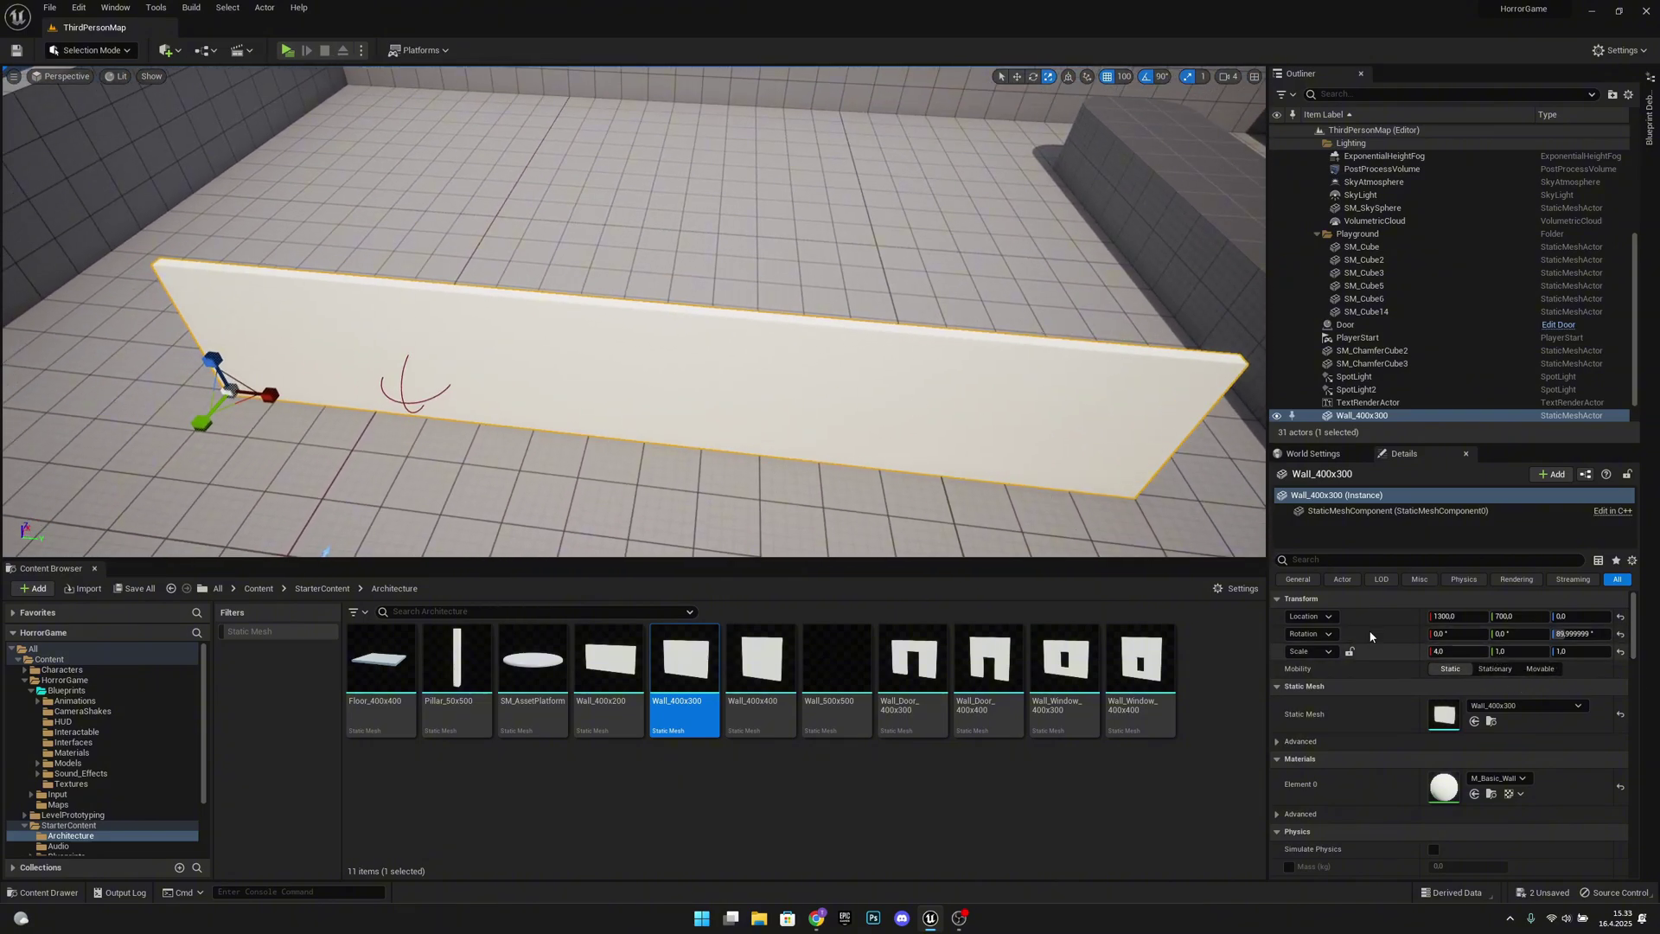
Duplicate the long wall and move the copy along X to 2100 as the opposite wall of the room
right_drag(773, 318, 671, 321)
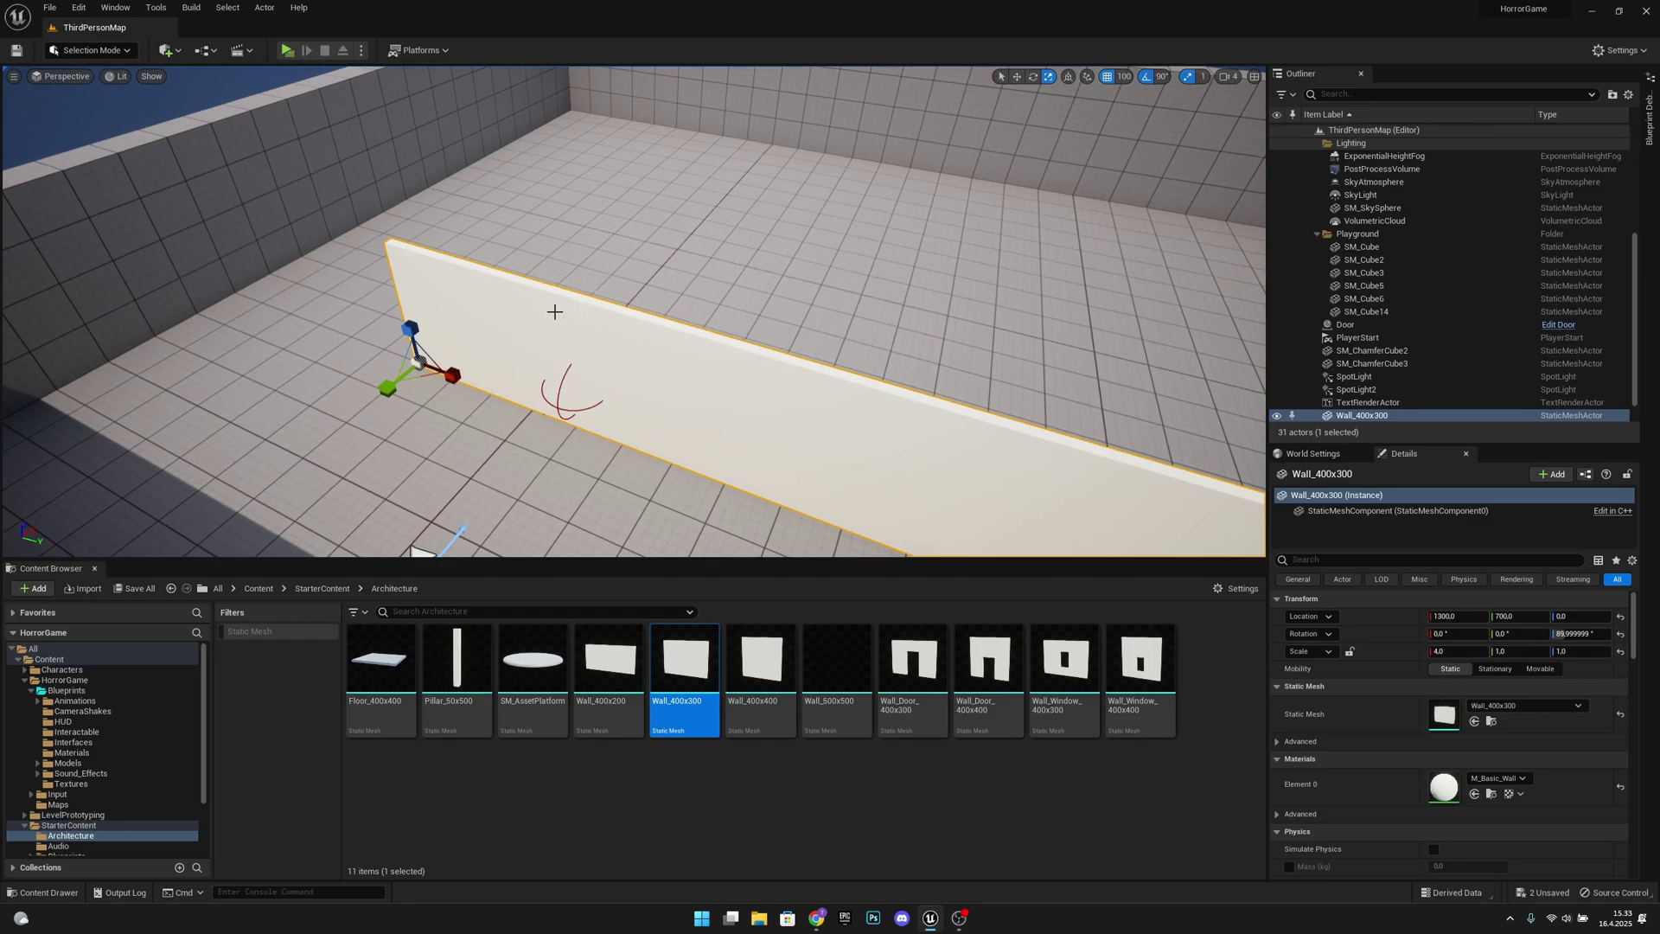
key(ctrl+d)
right_drag(714, 275, 475, 292)
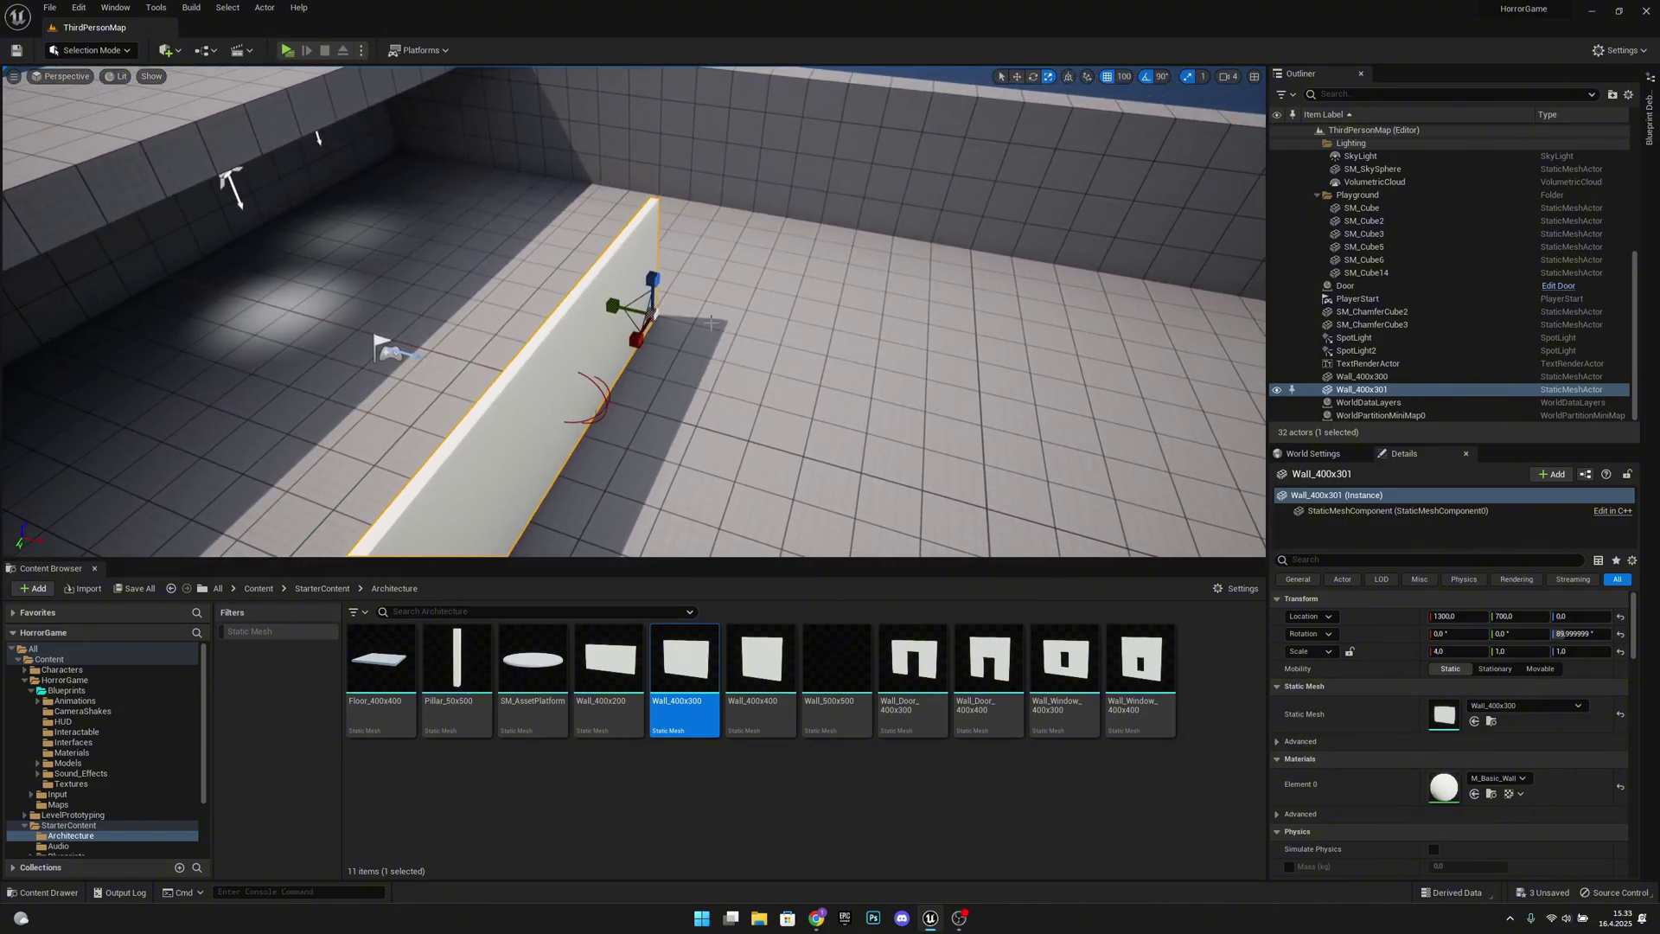
key(w)
drag(699, 322, 869, 370)
right_drag(870, 371, 649, 289)
drag(857, 282, 925, 285)
right_drag(925, 285, 855, 290)
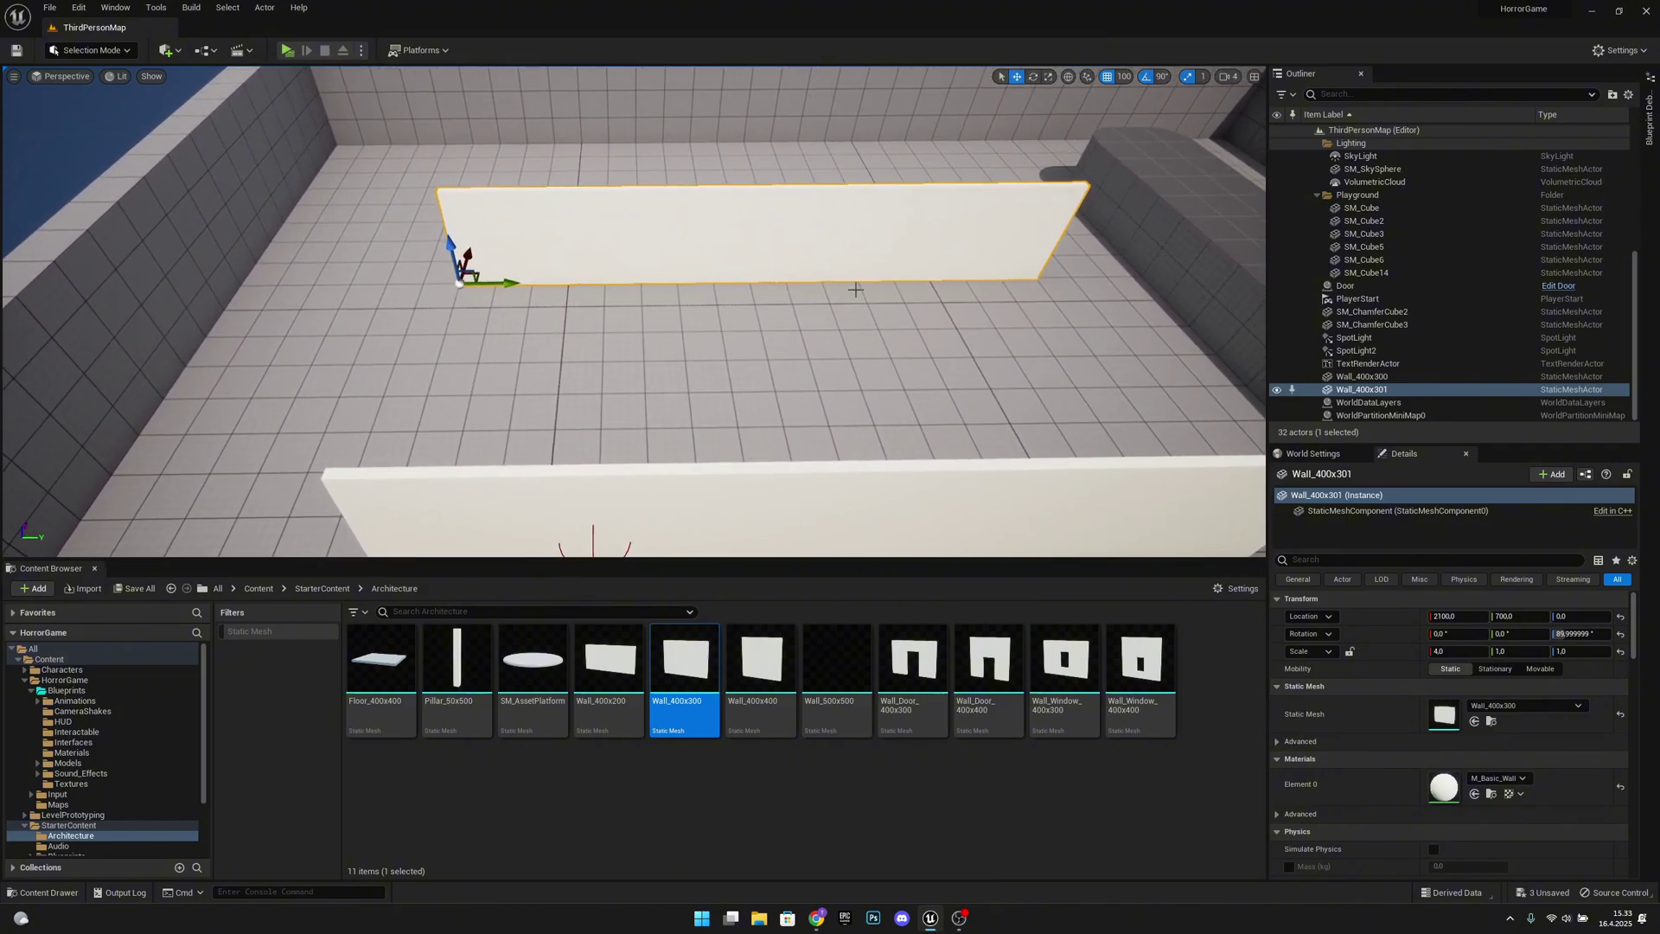
Duplicate the opposite wall, rotate the copy 90° about Z as a side wall, and set its X scale to 2
key(ctrl+d)
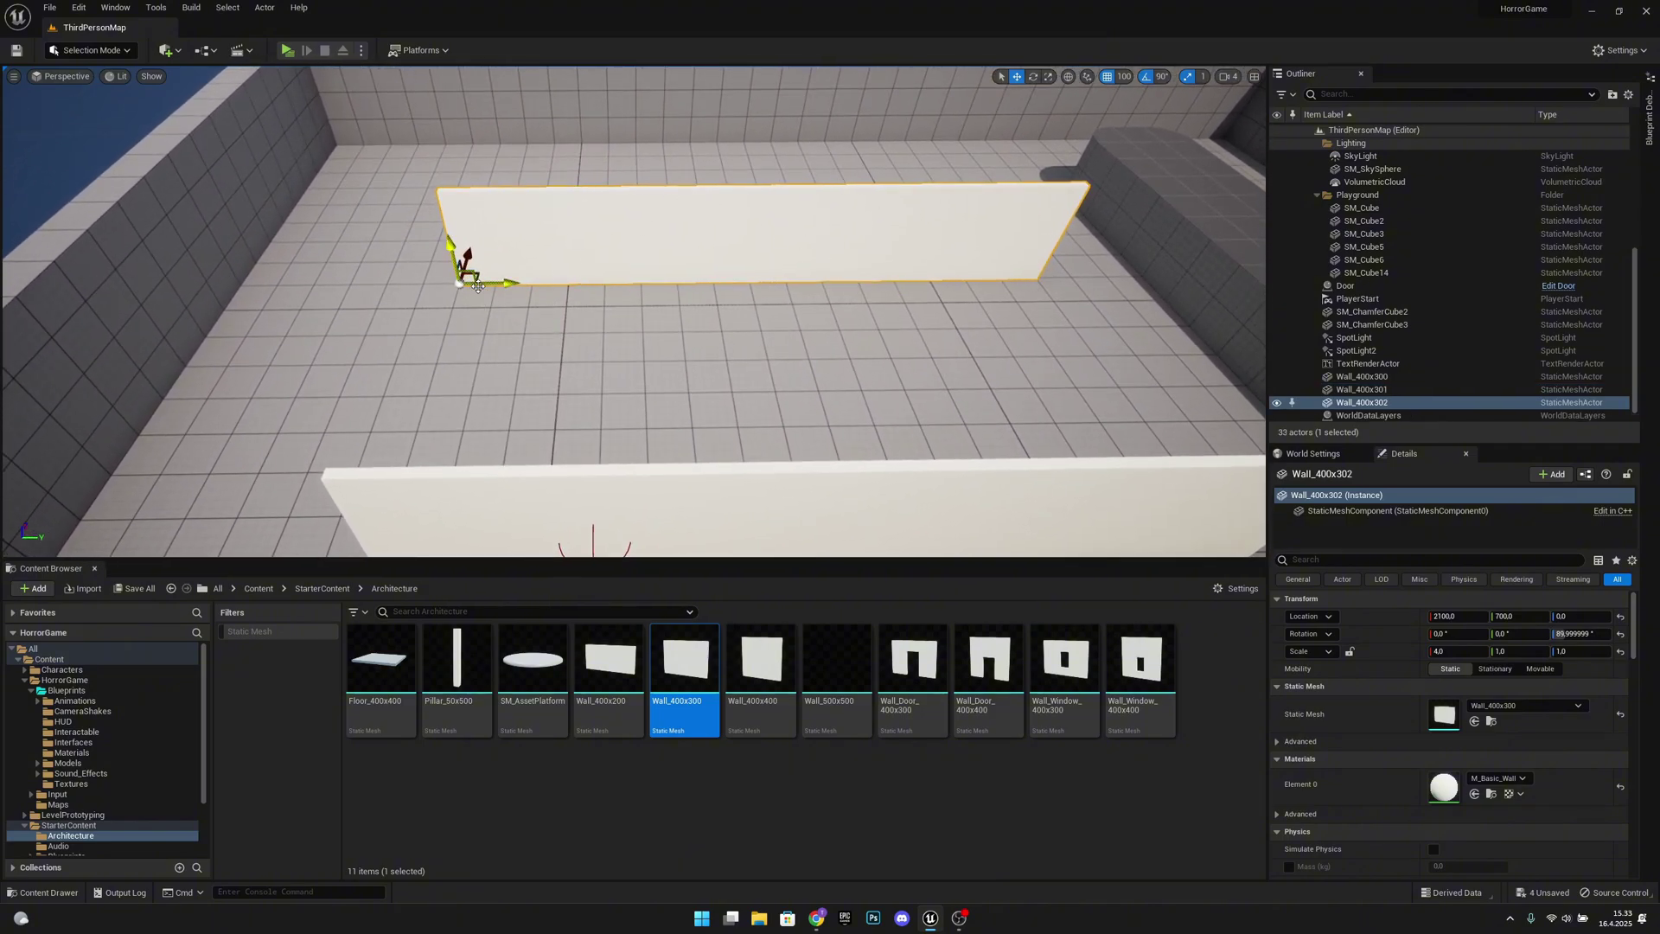
key(e)
drag(503, 311, 657, 286)
right_drag(657, 286, 391, 306)
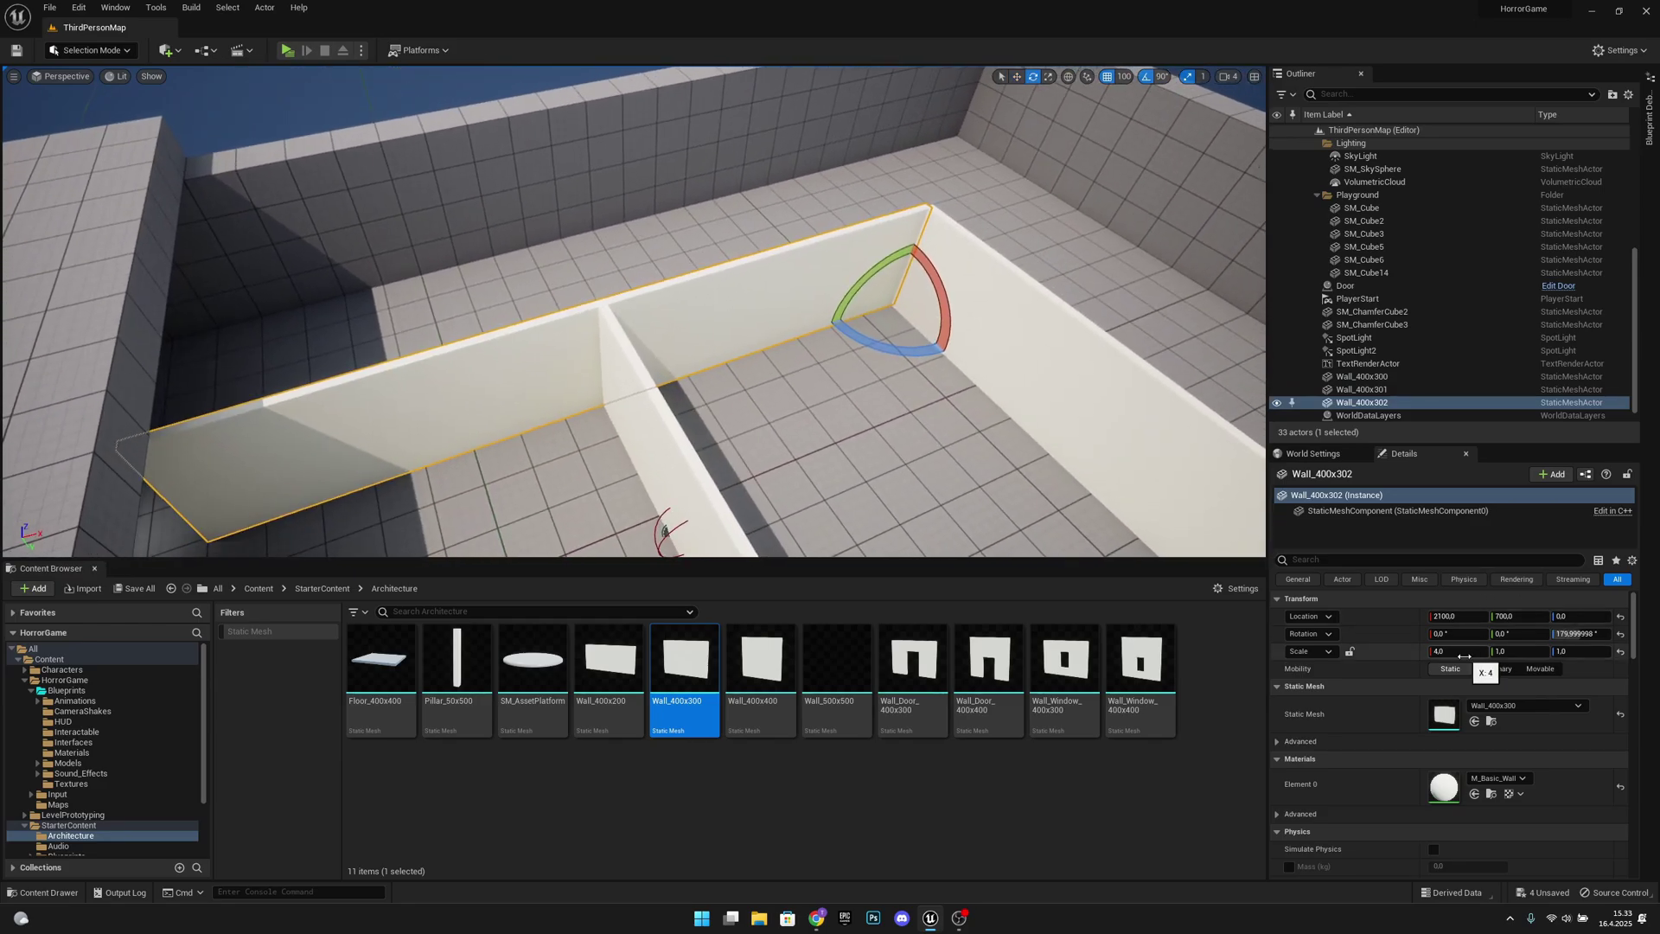
text(2)
key(Return)
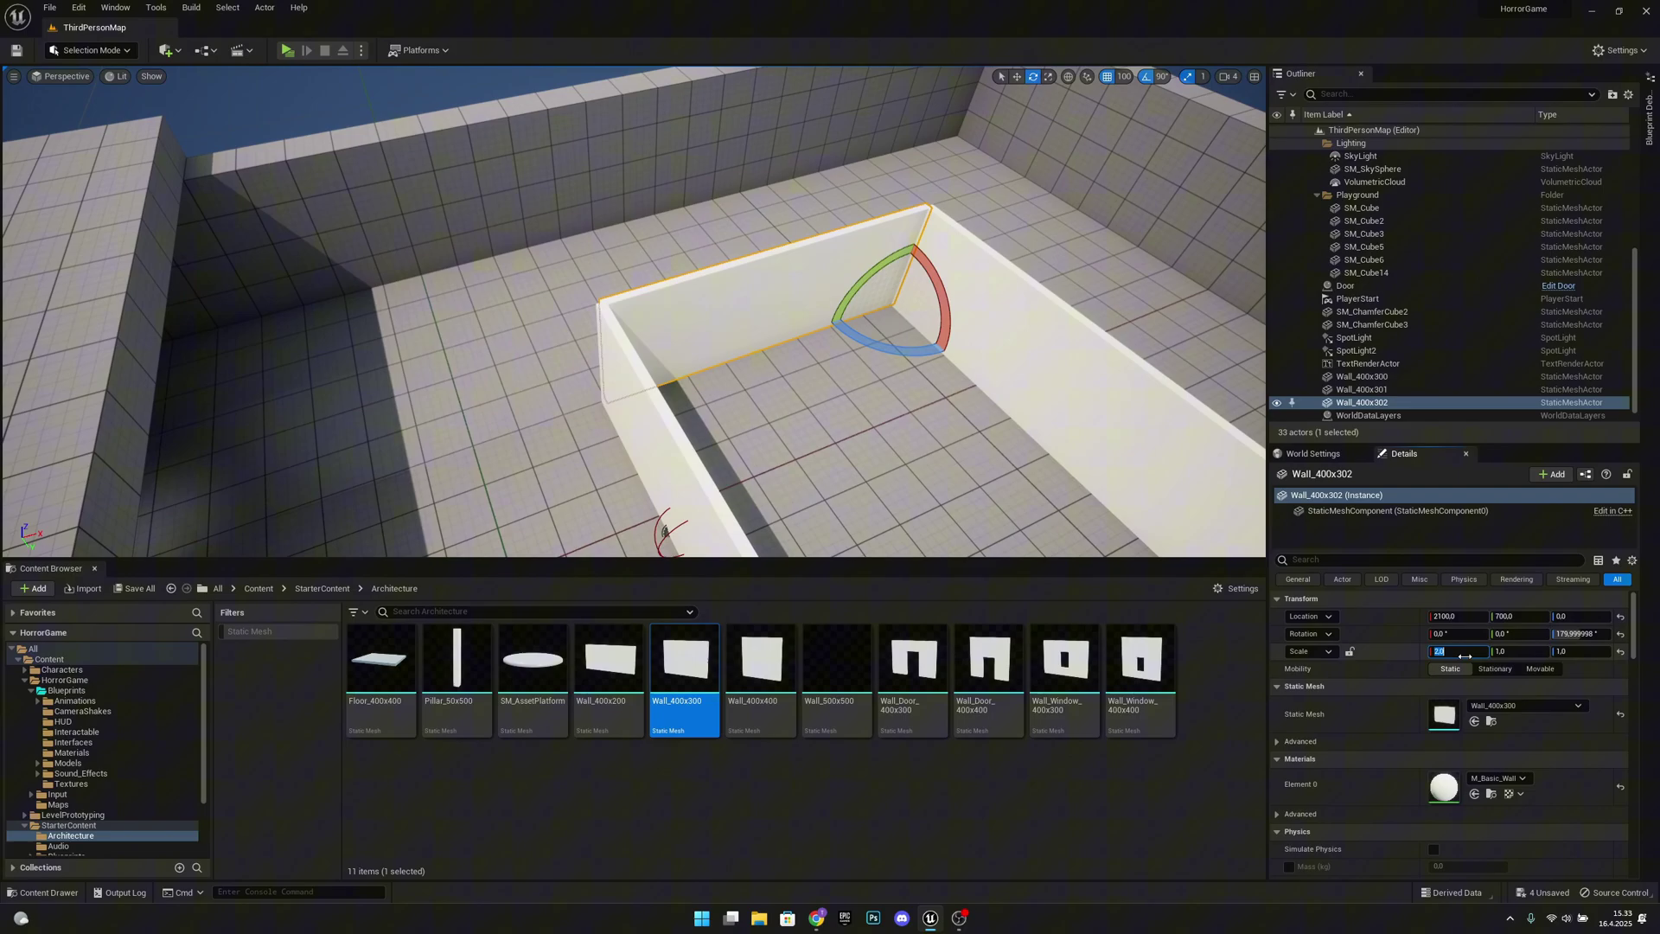
Duplicate the side wall and move the copy along Y to 1500 as a dividing wall inside the room
right_drag(864, 364, 775, 377)
key(ctrl+d)
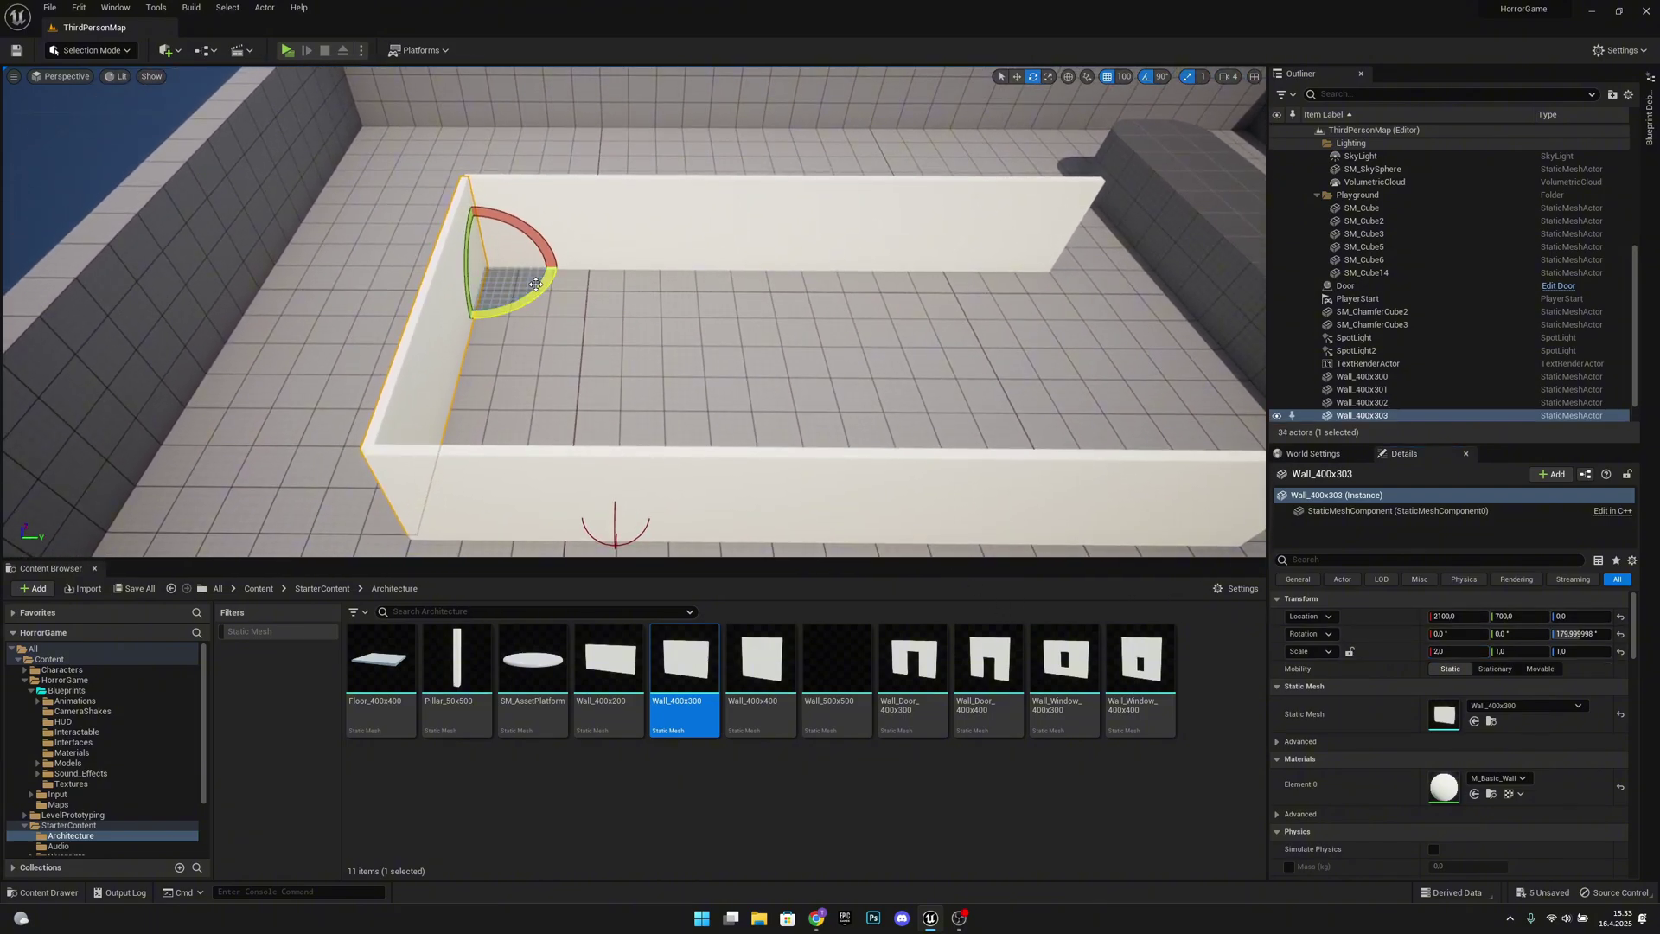
key(w)
drag(511, 281, 810, 289)
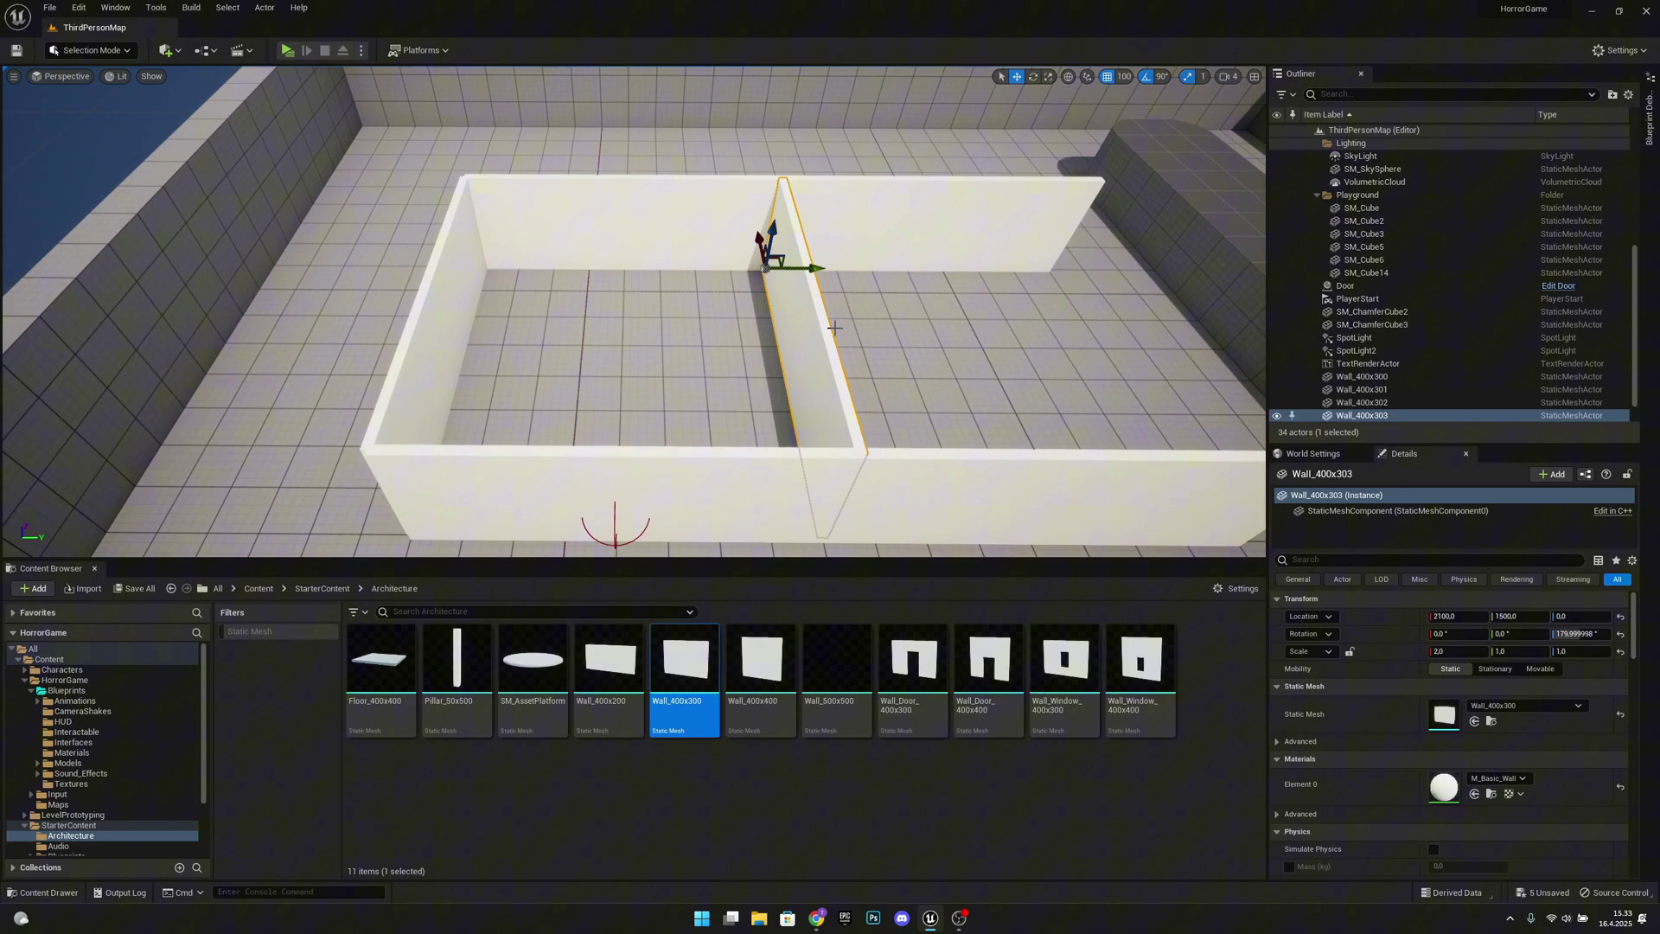
Duplicate the dividing wall and move the copy along Y to 2300 to close the open end of the room
key(ctrl+d)
drag(813, 268, 1098, 264)
mouse_move(1091, 264)
right_down()
mouse_move(1210, 285)
mouse_move(1072, 246)
mouse_move(1159, 273)
mouse_move(1089, 246)
right_up()
key(w)
key(s)
key(w)
key(s)
key(w)
key(s)
key(w)
right_drag(608, 288, 609, 288)
key(a)
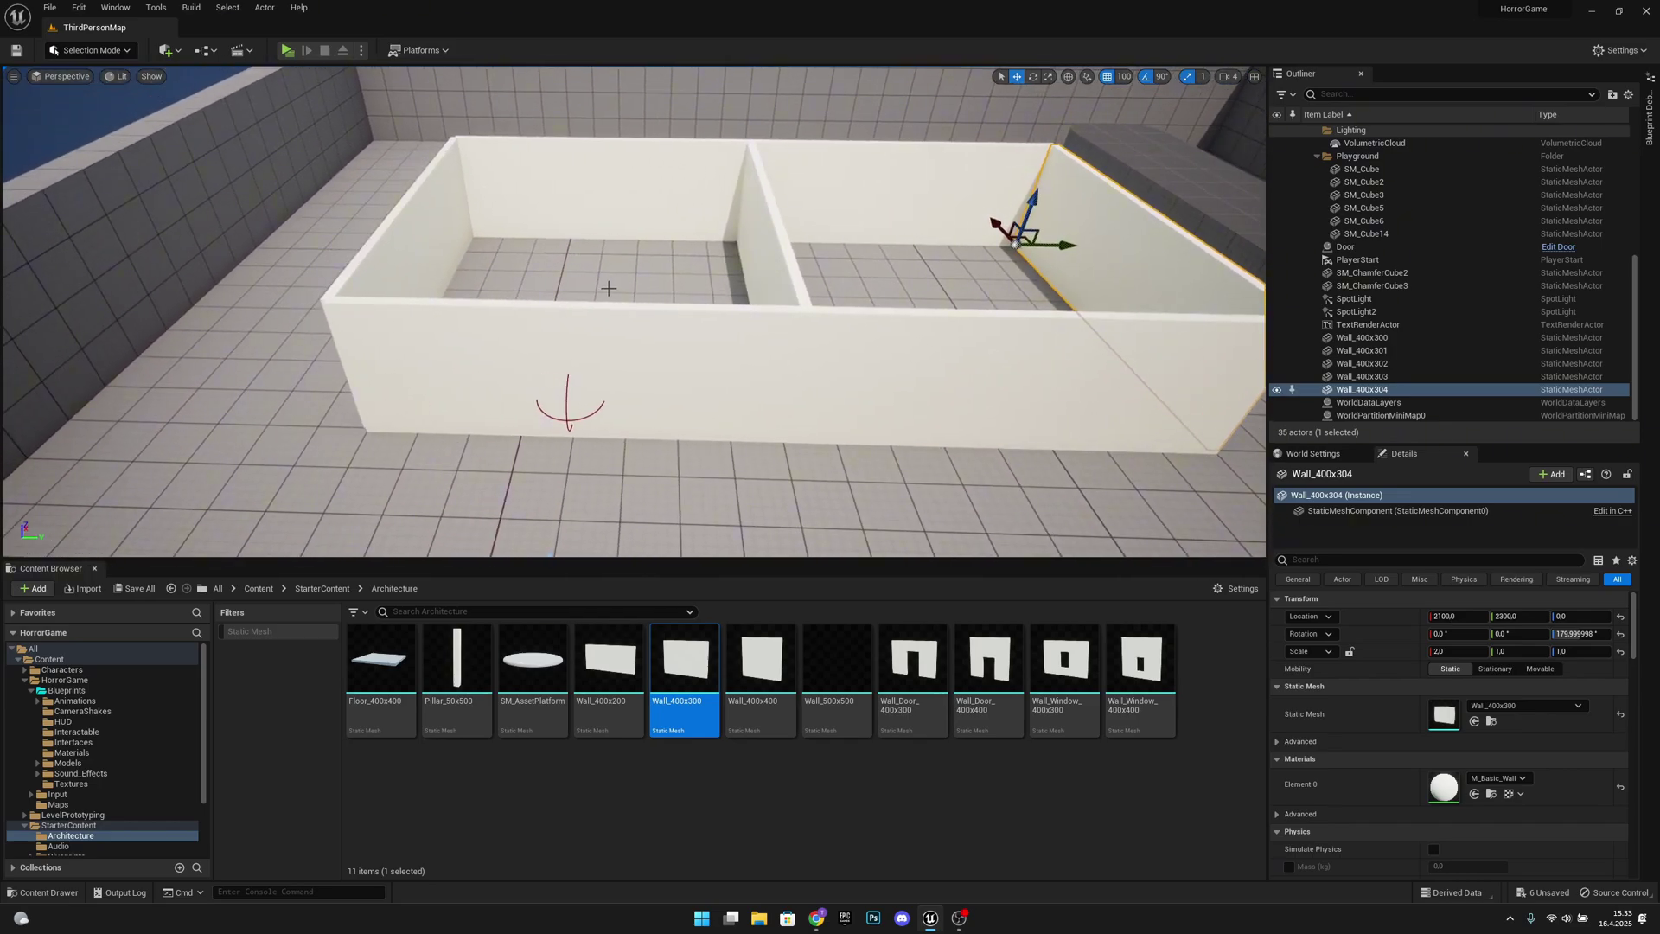
Turn off grid snapping and move the Door along X to about 1288.5 so it sits out of the front wall
right_drag(1066, 297, 1124, 328)
right_drag(994, 291, 1105, 342)
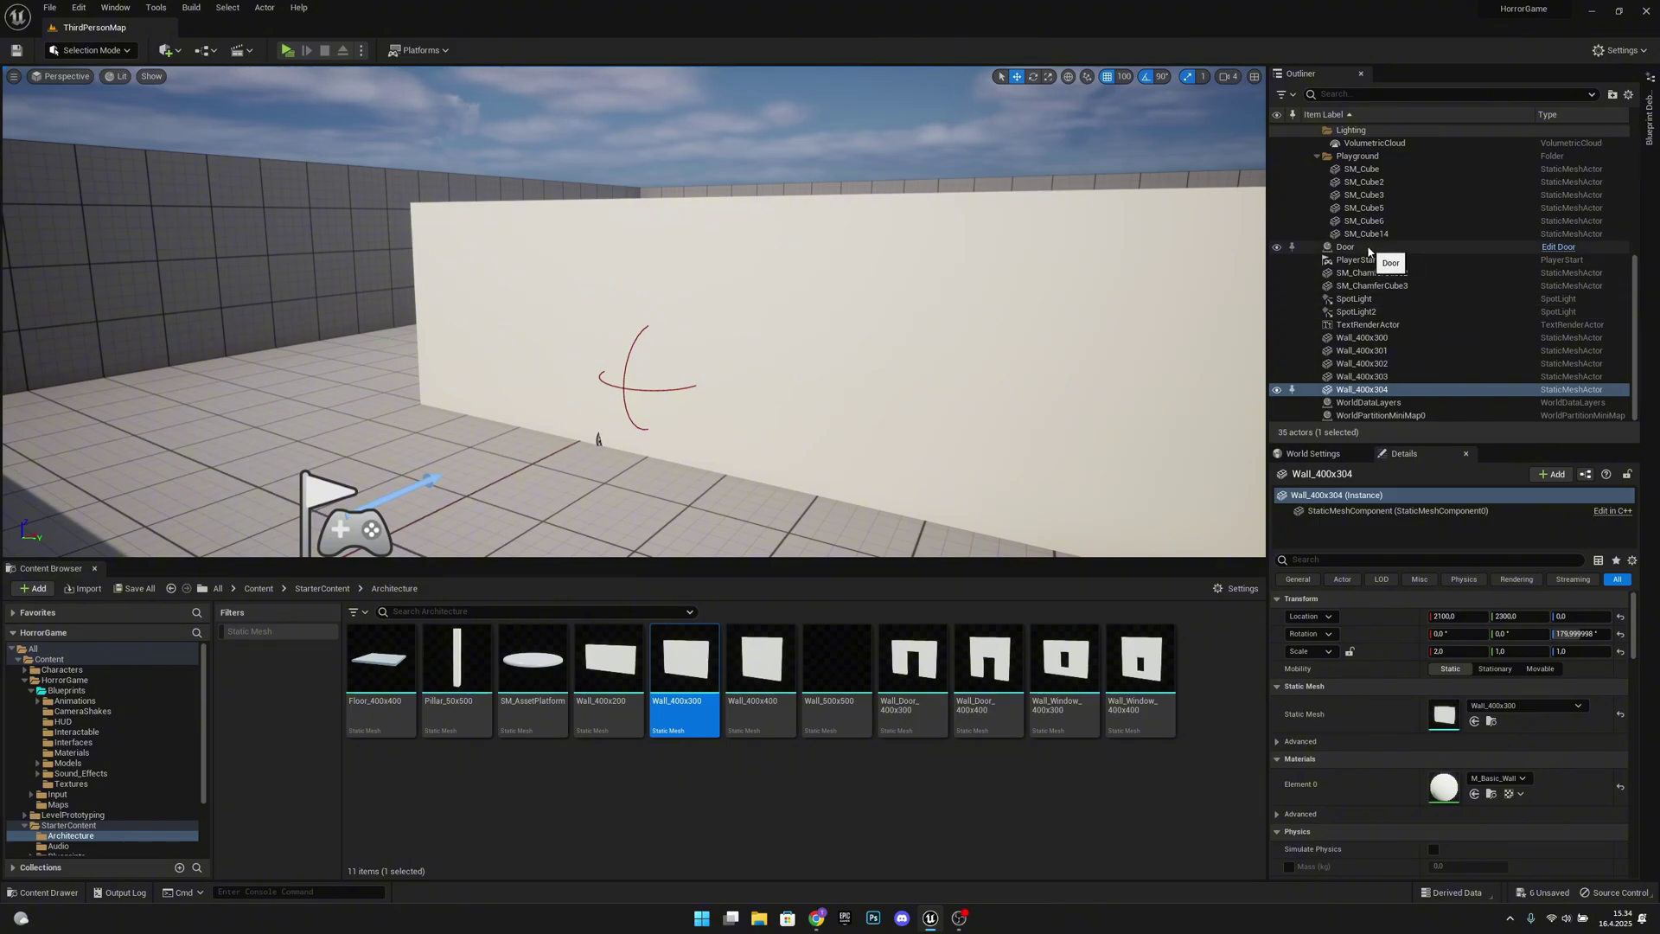
click(1368, 249)
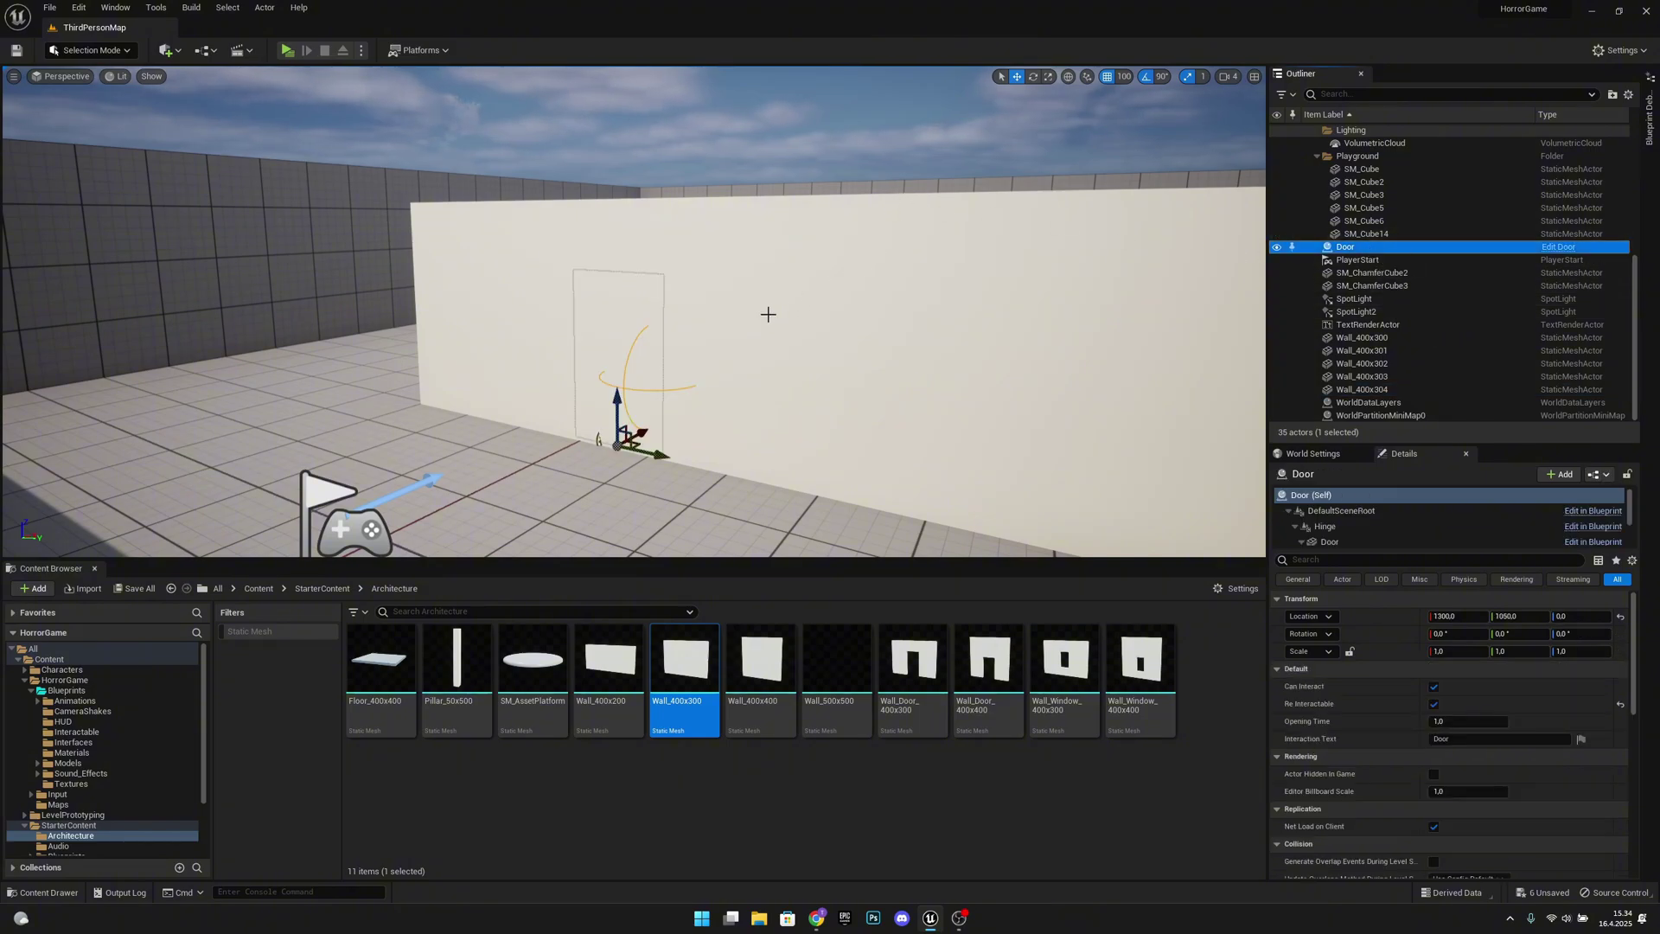
key(f)
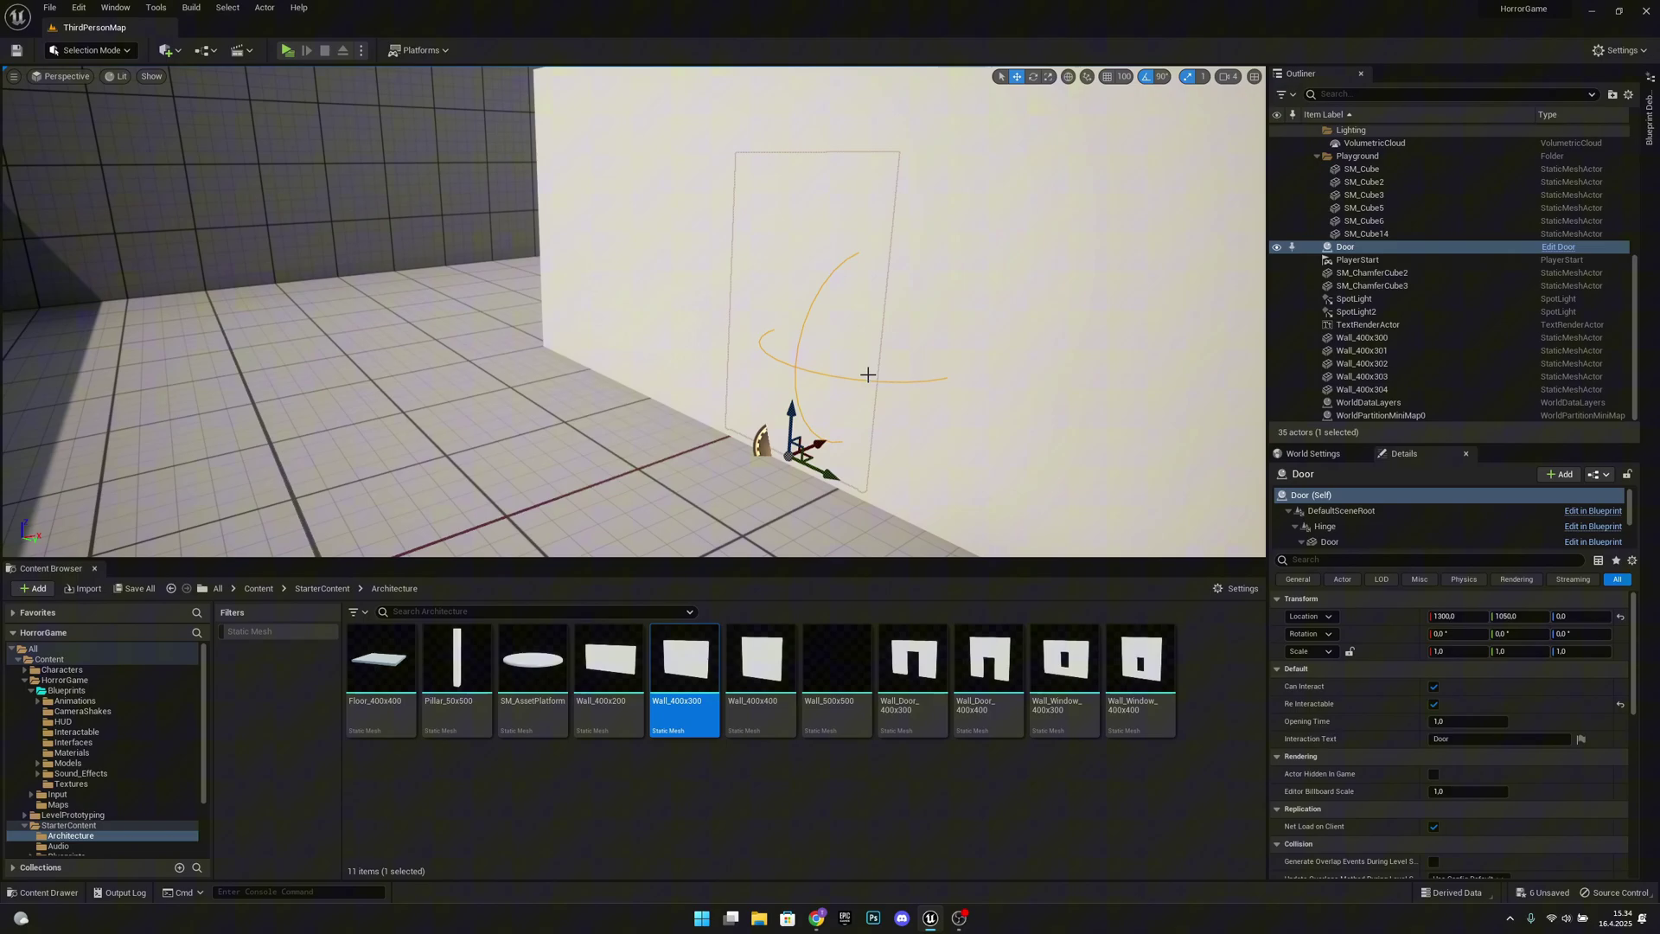
right_drag(868, 375, 895, 377)
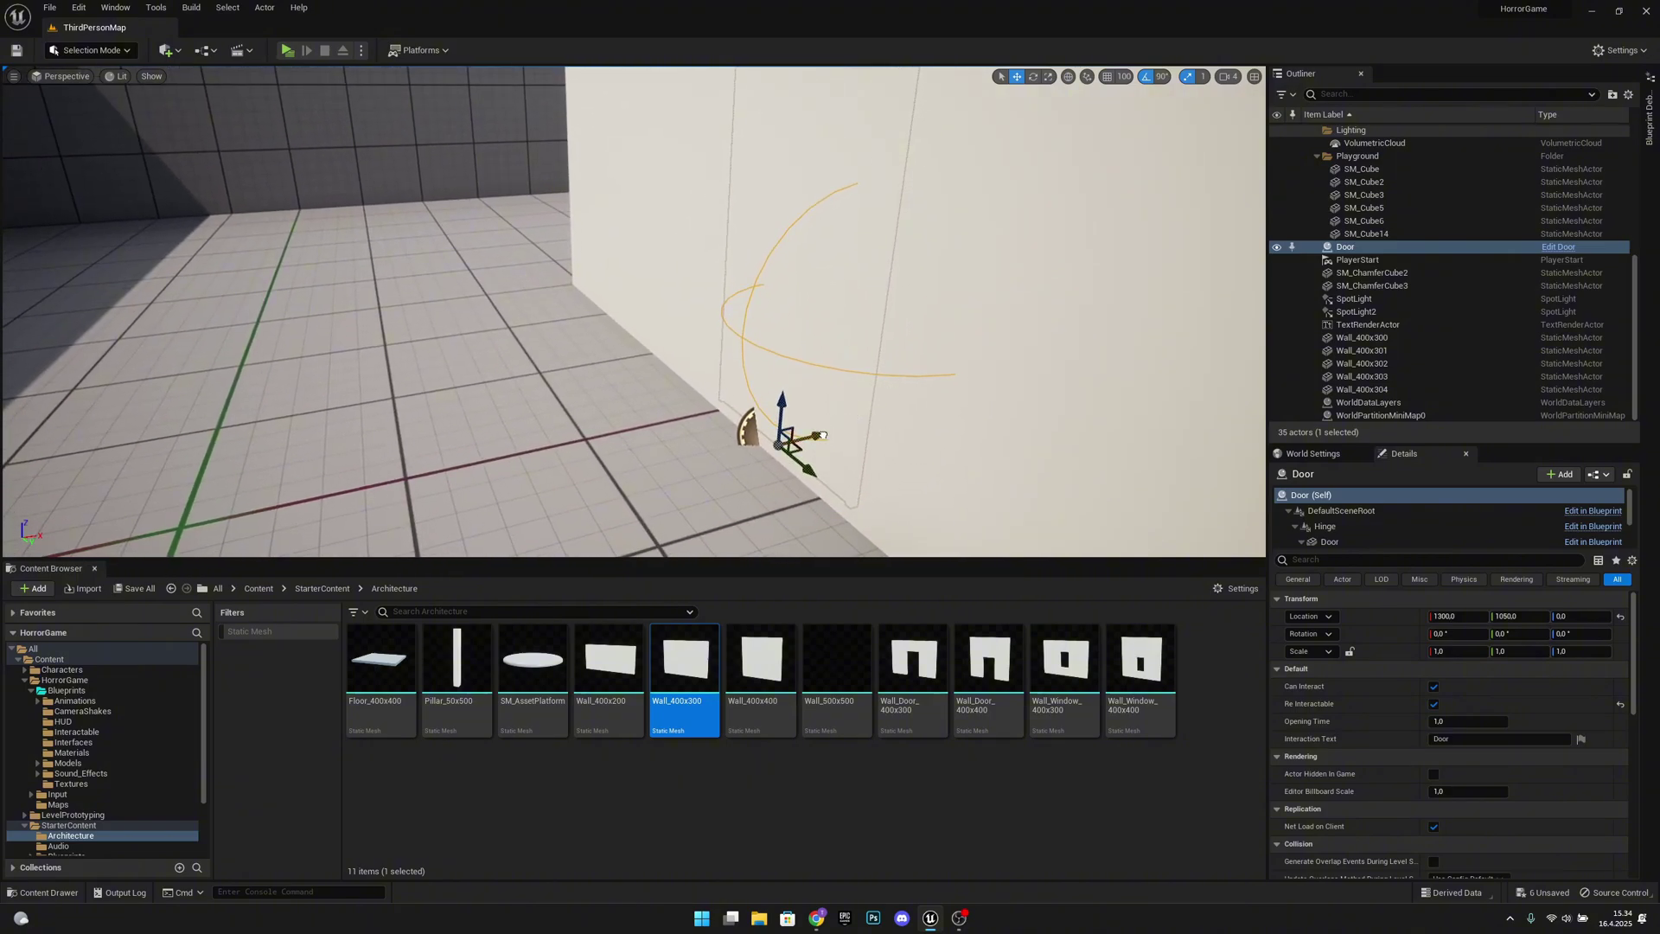
drag(823, 435, 806, 444)
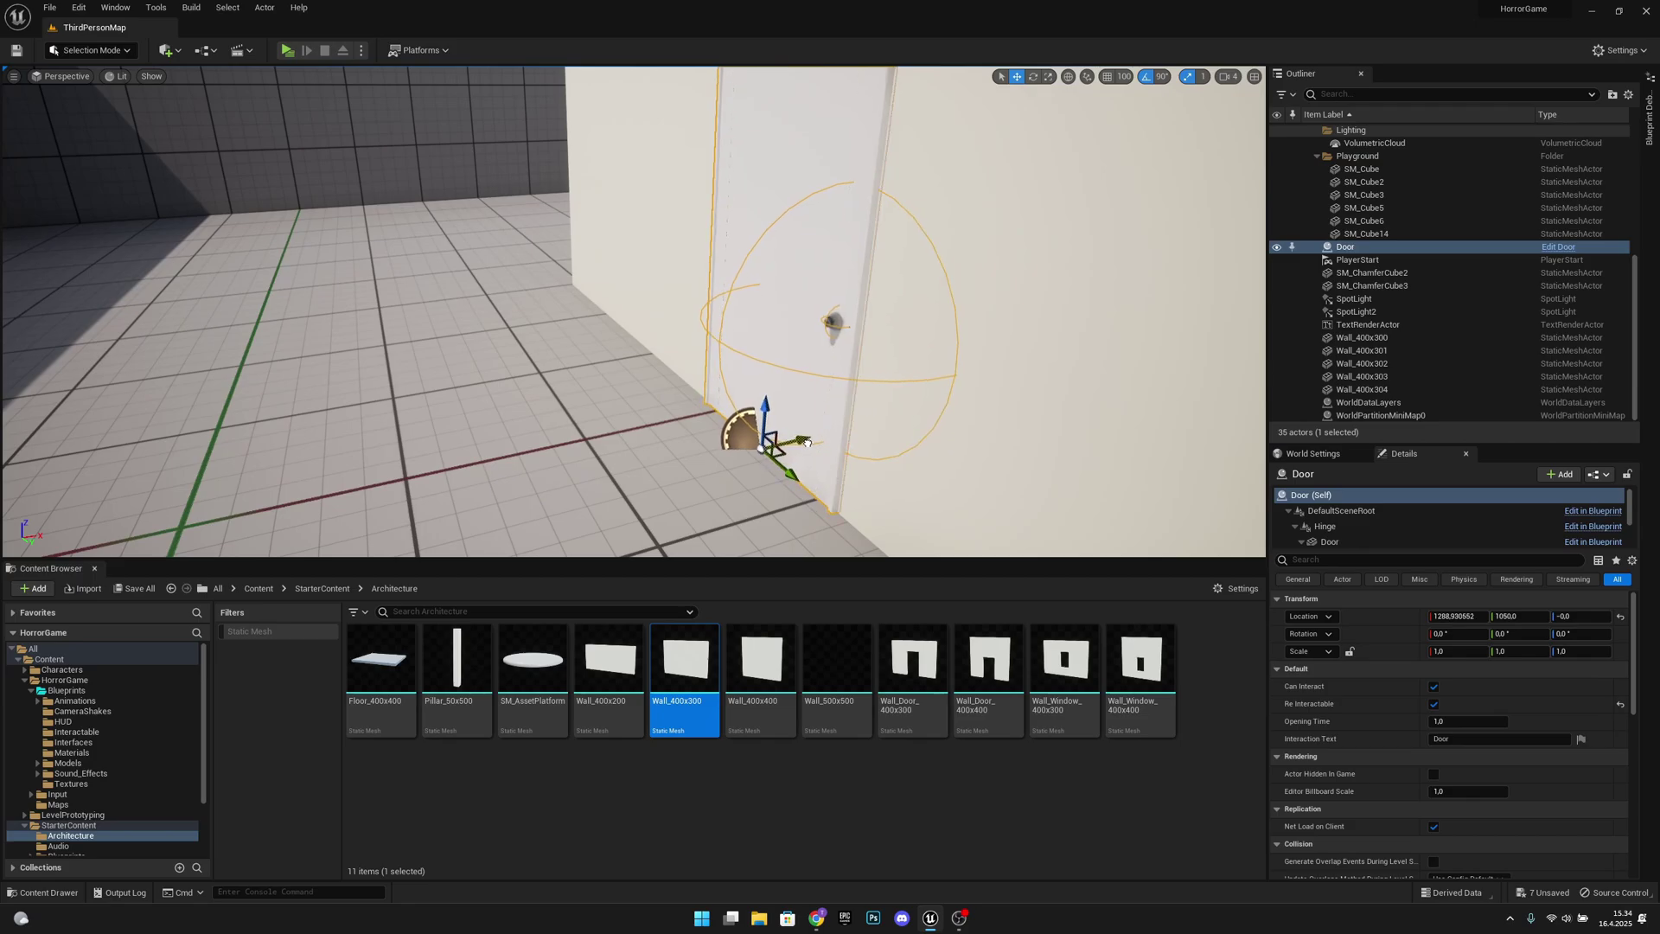
right_drag(814, 442, 847, 389)
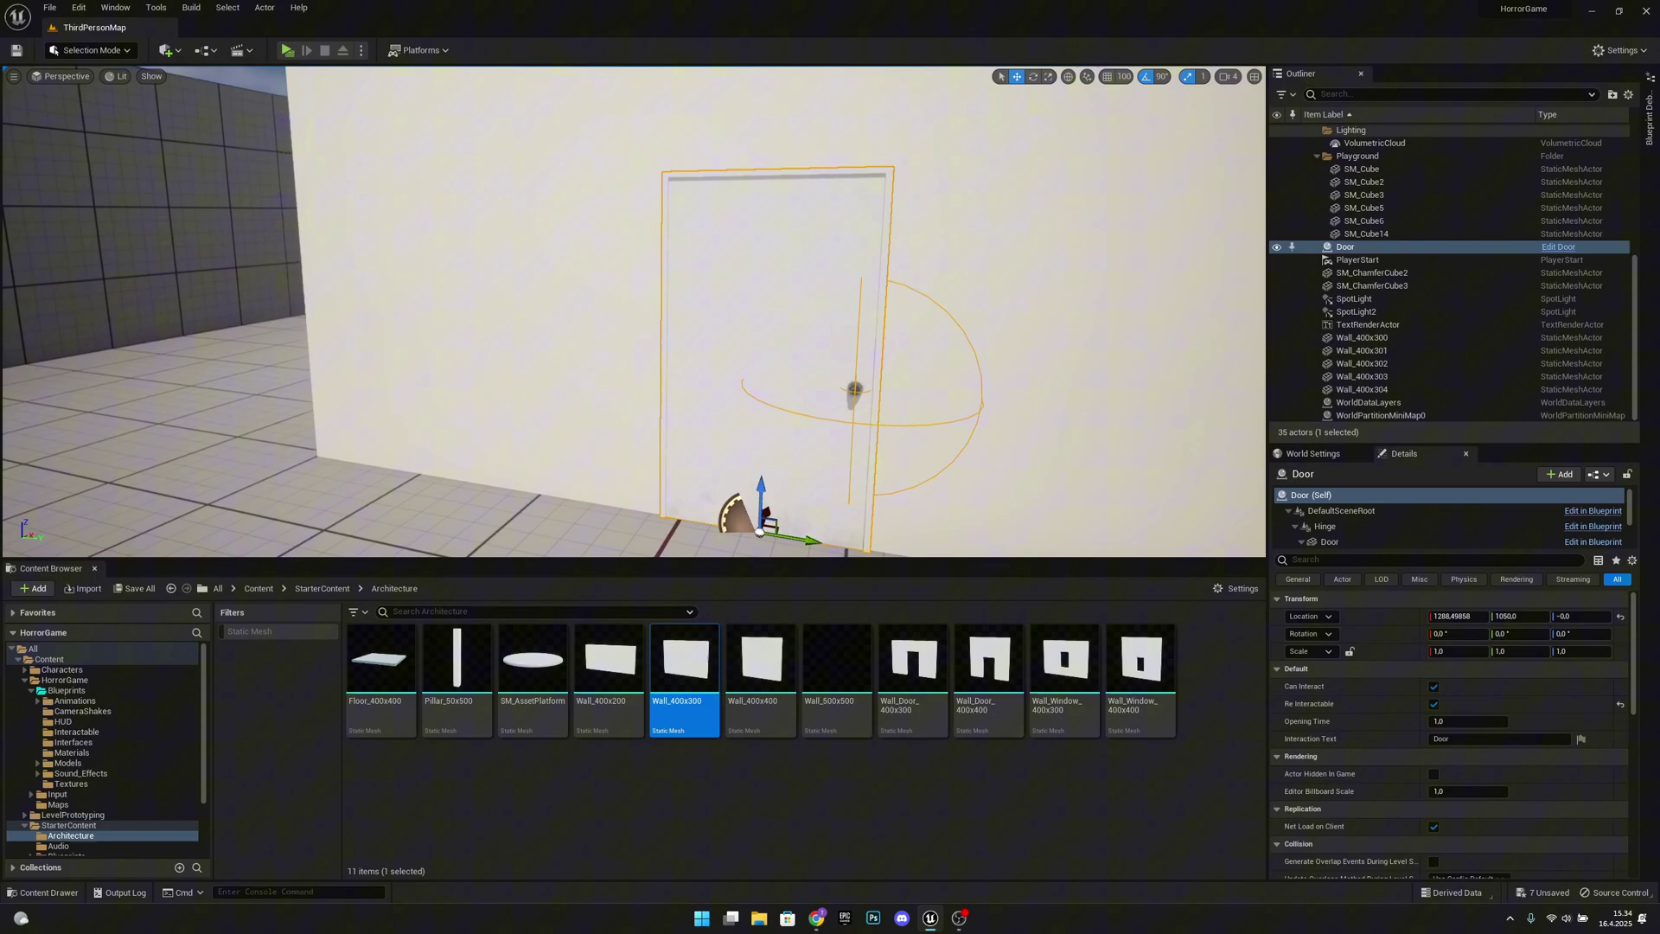
right_drag(634, 311, 740, 345)
key(a)
key(s)
mouse_move(892, 436)
right_down()
mouse_move(869, 431)
mouse_move(903, 419)
right_up()
key(s)
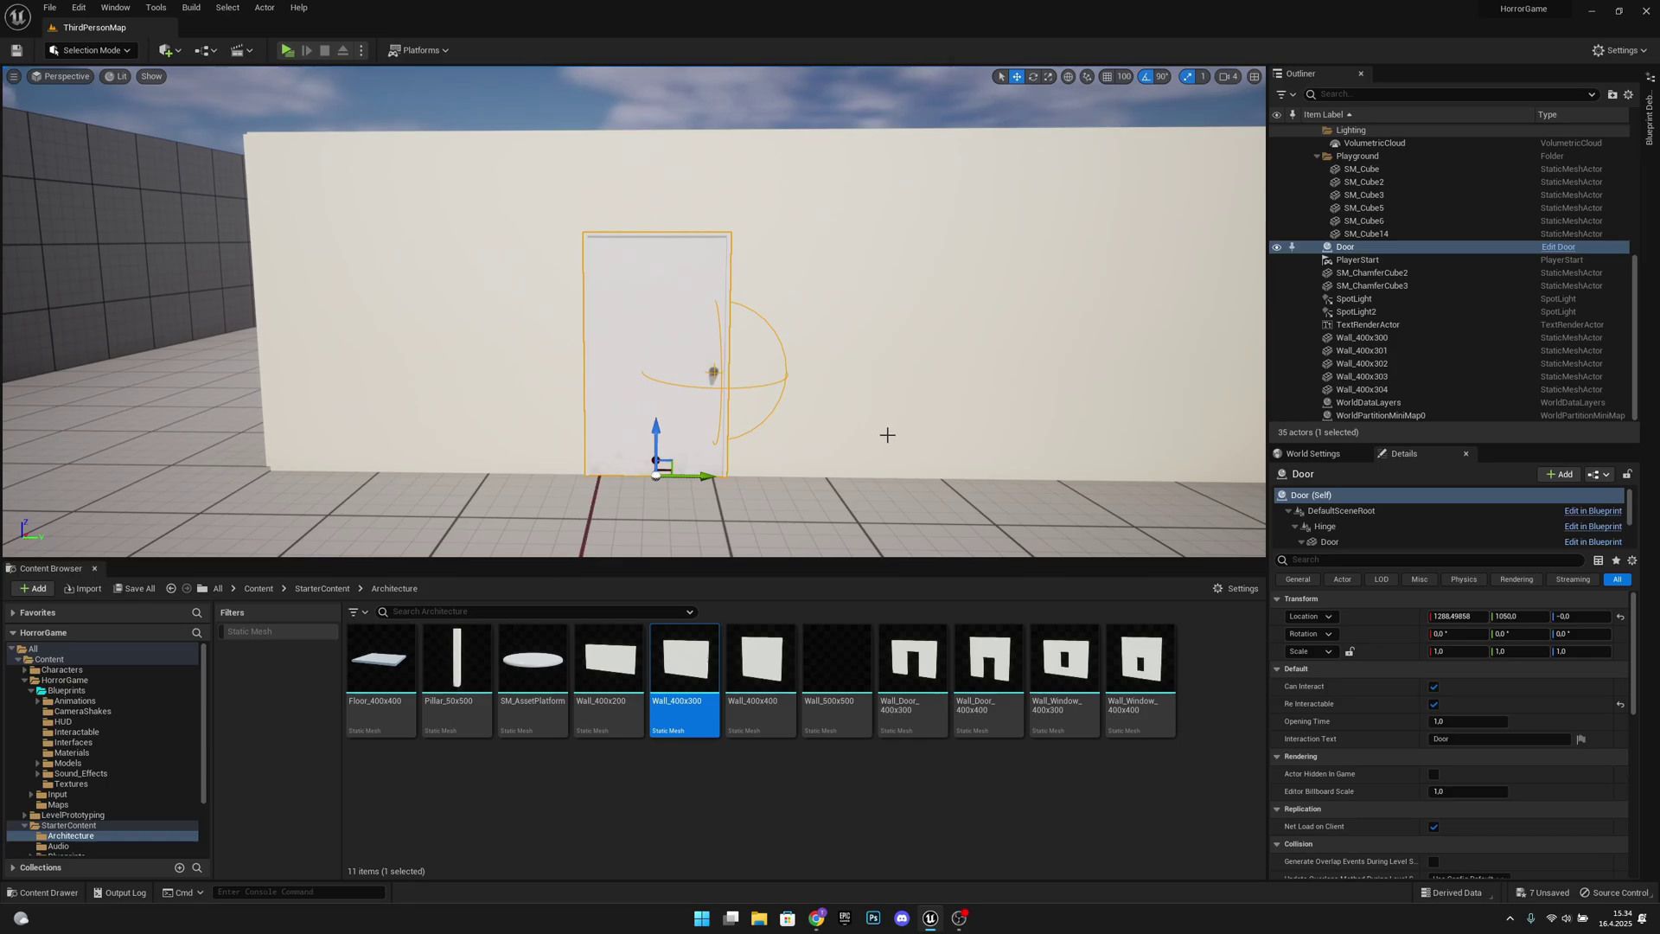
Search the plugins for "modeli" to check whether Modeling Tools Editor Mode is enabled
click(115, 52)
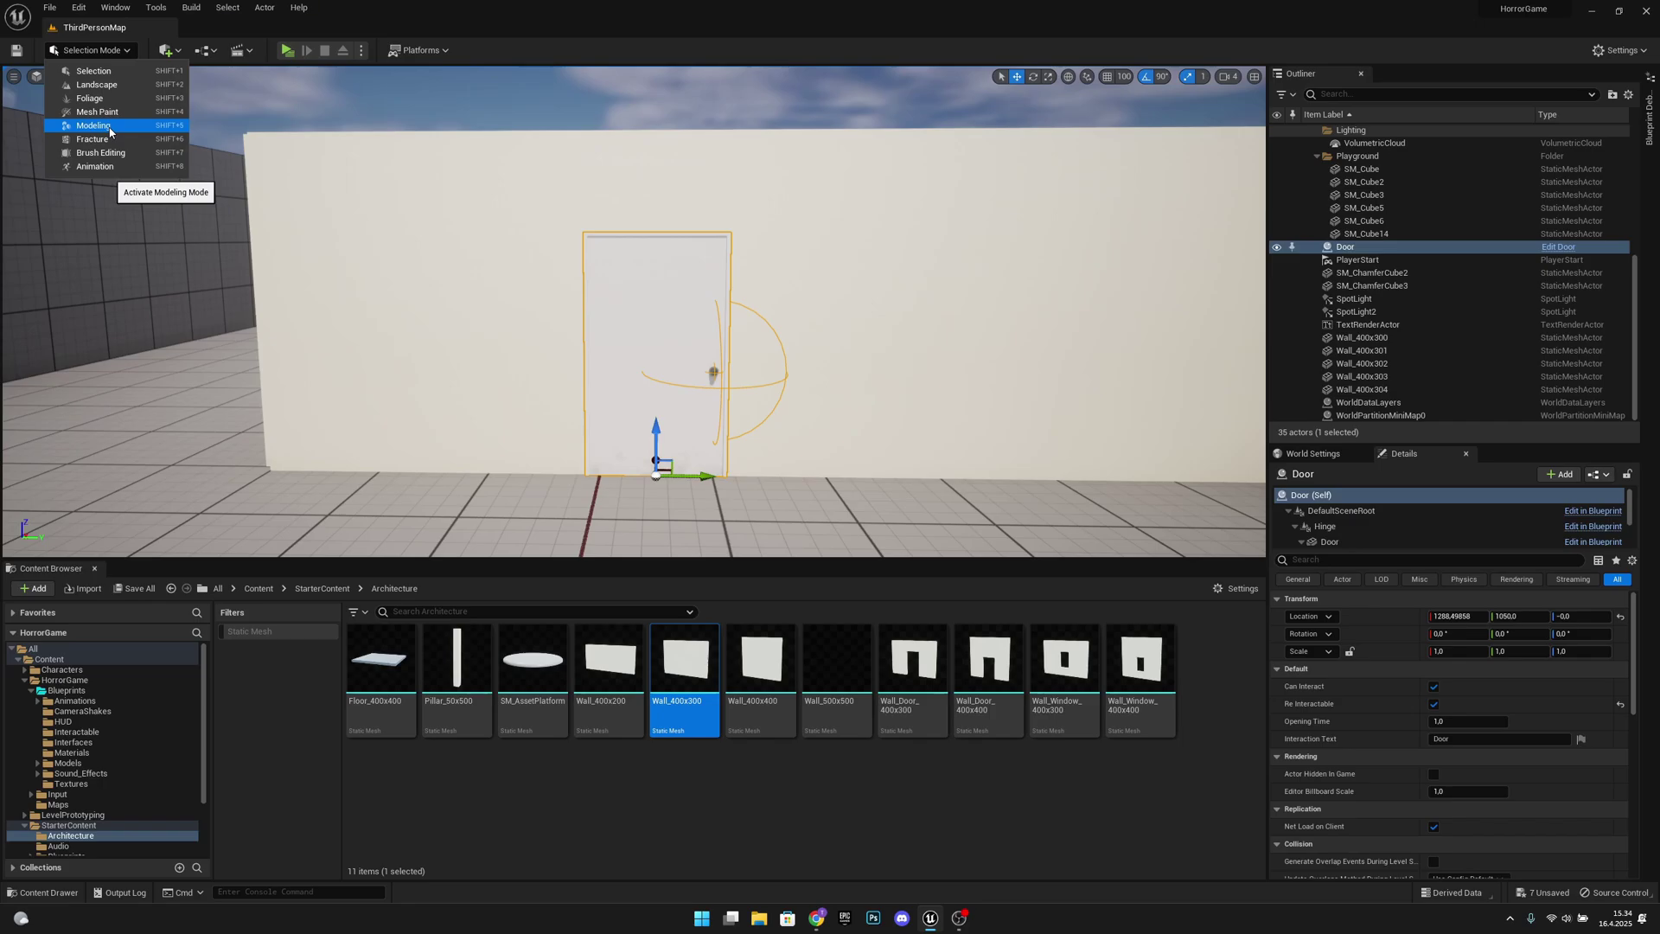
click(78, 8)
click(131, 210)
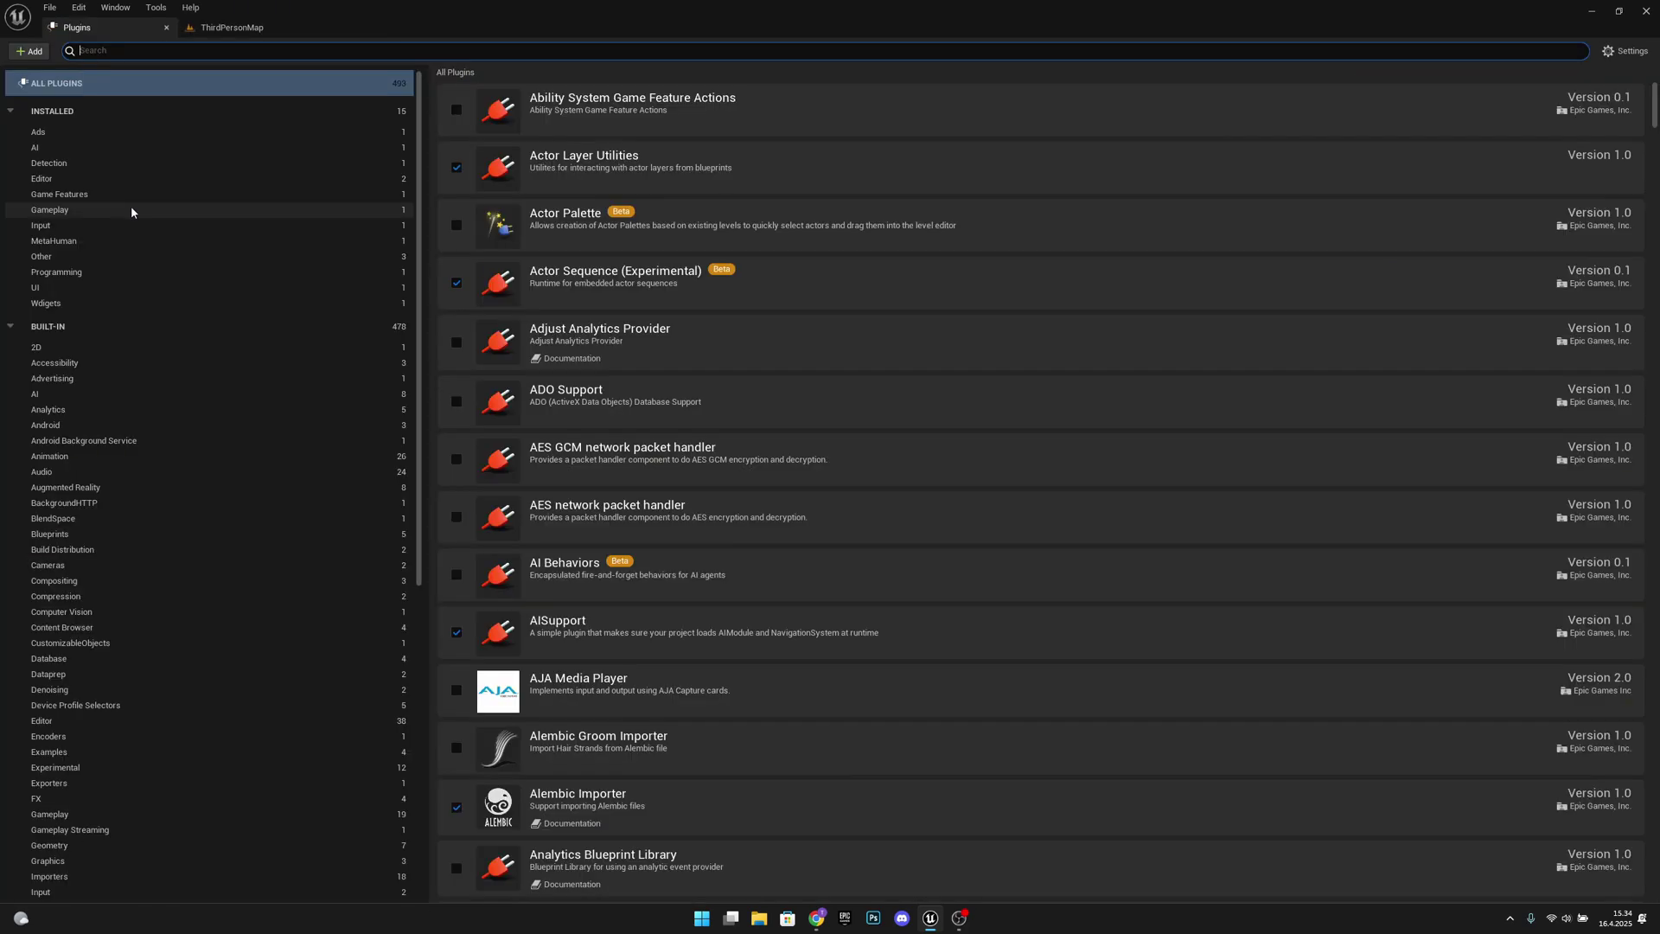
text(mod)
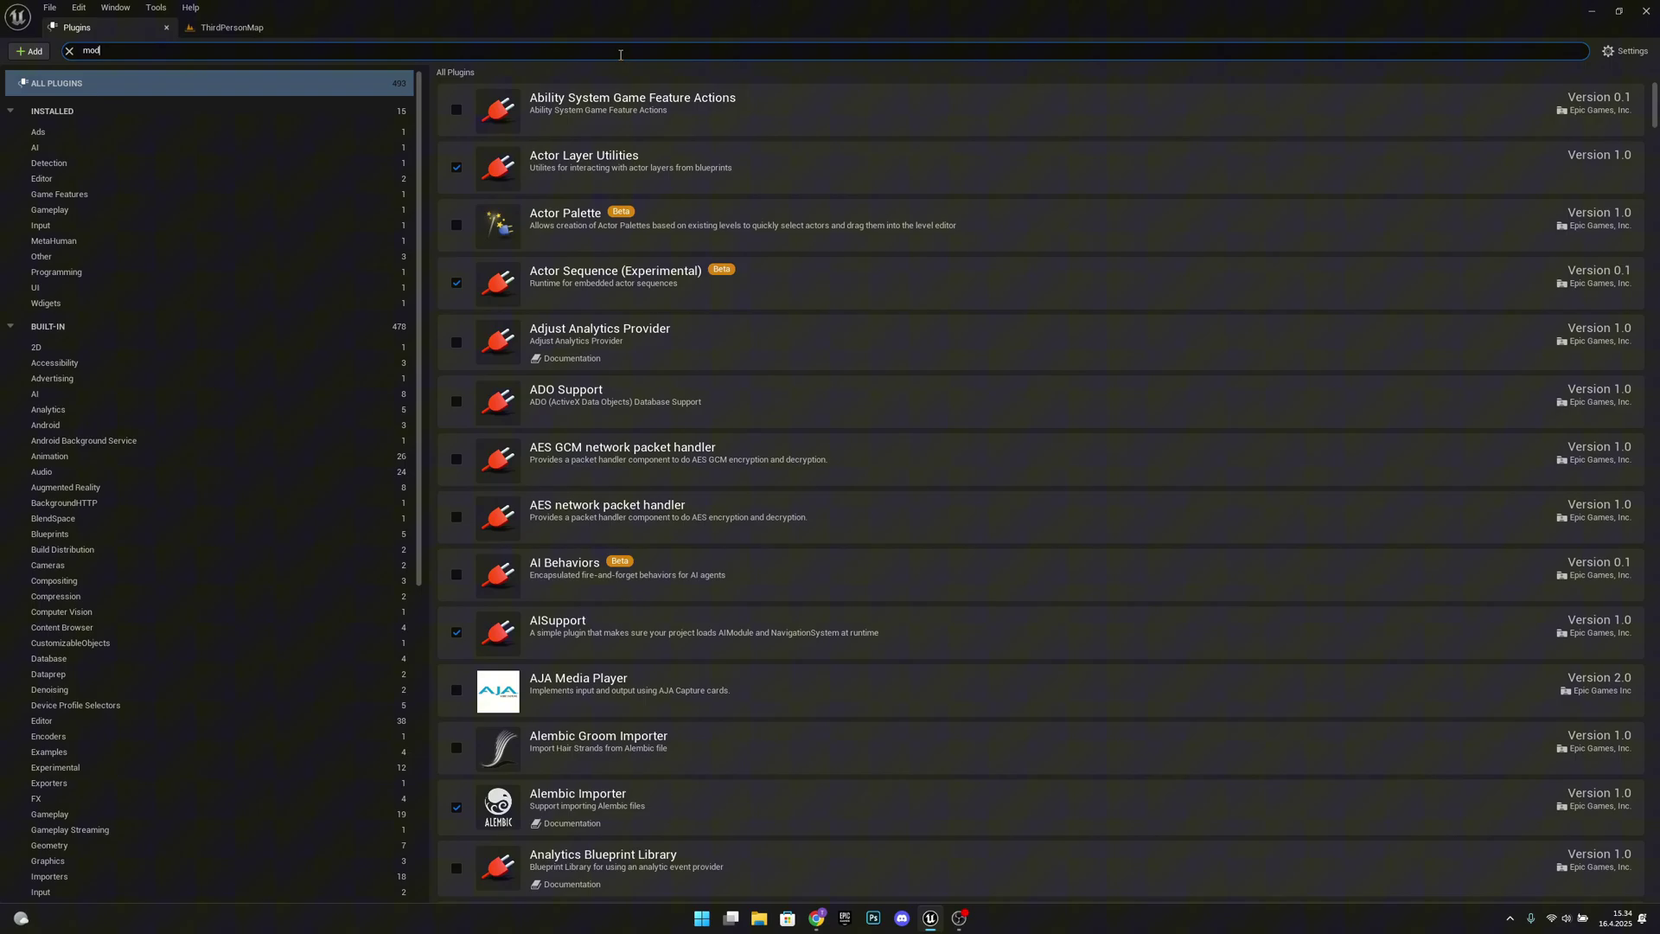
text(eli)
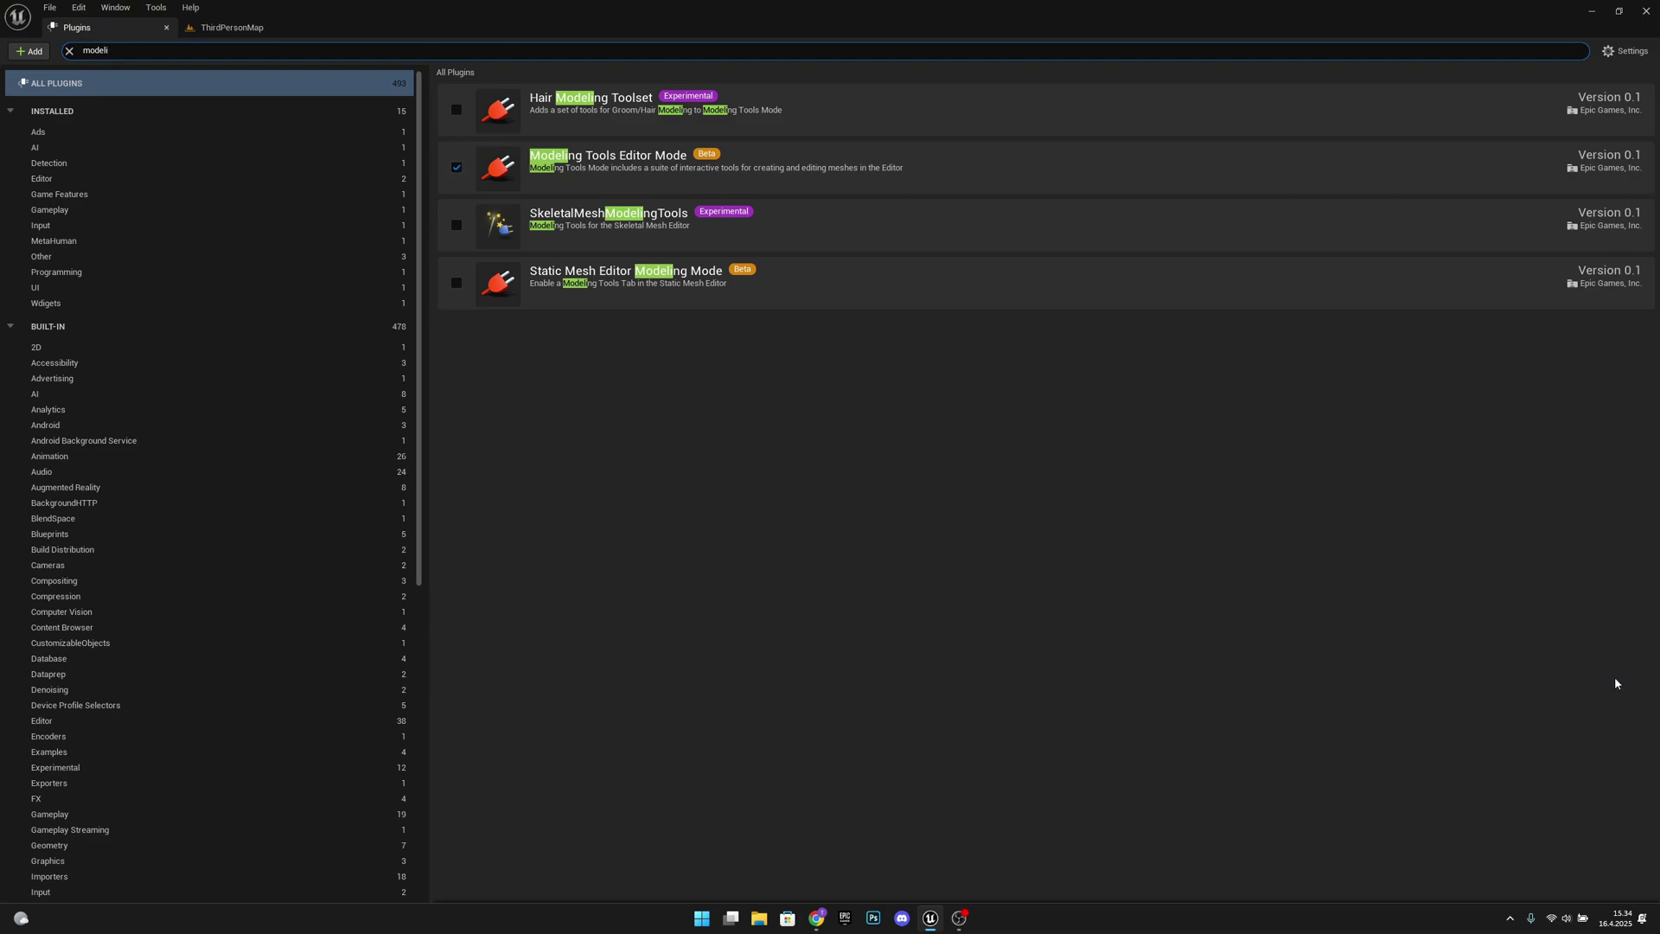
click(167, 27)
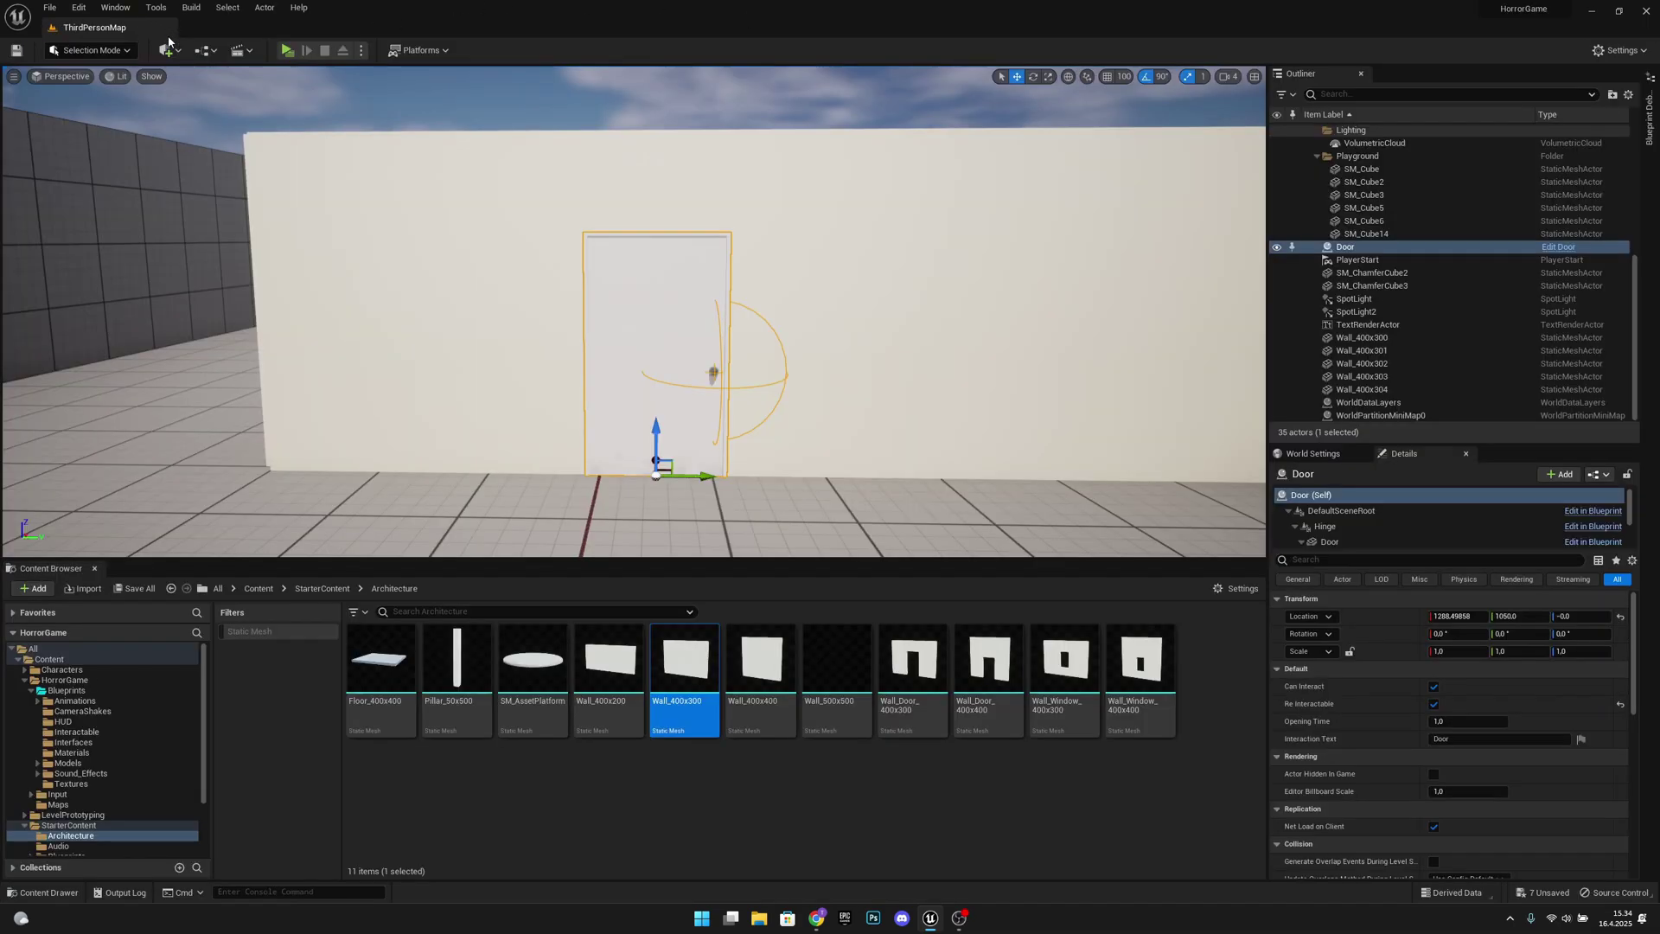
Switch the editor to Modeling Mode and add a Cube shape to the level
click(120, 55)
click(102, 122)
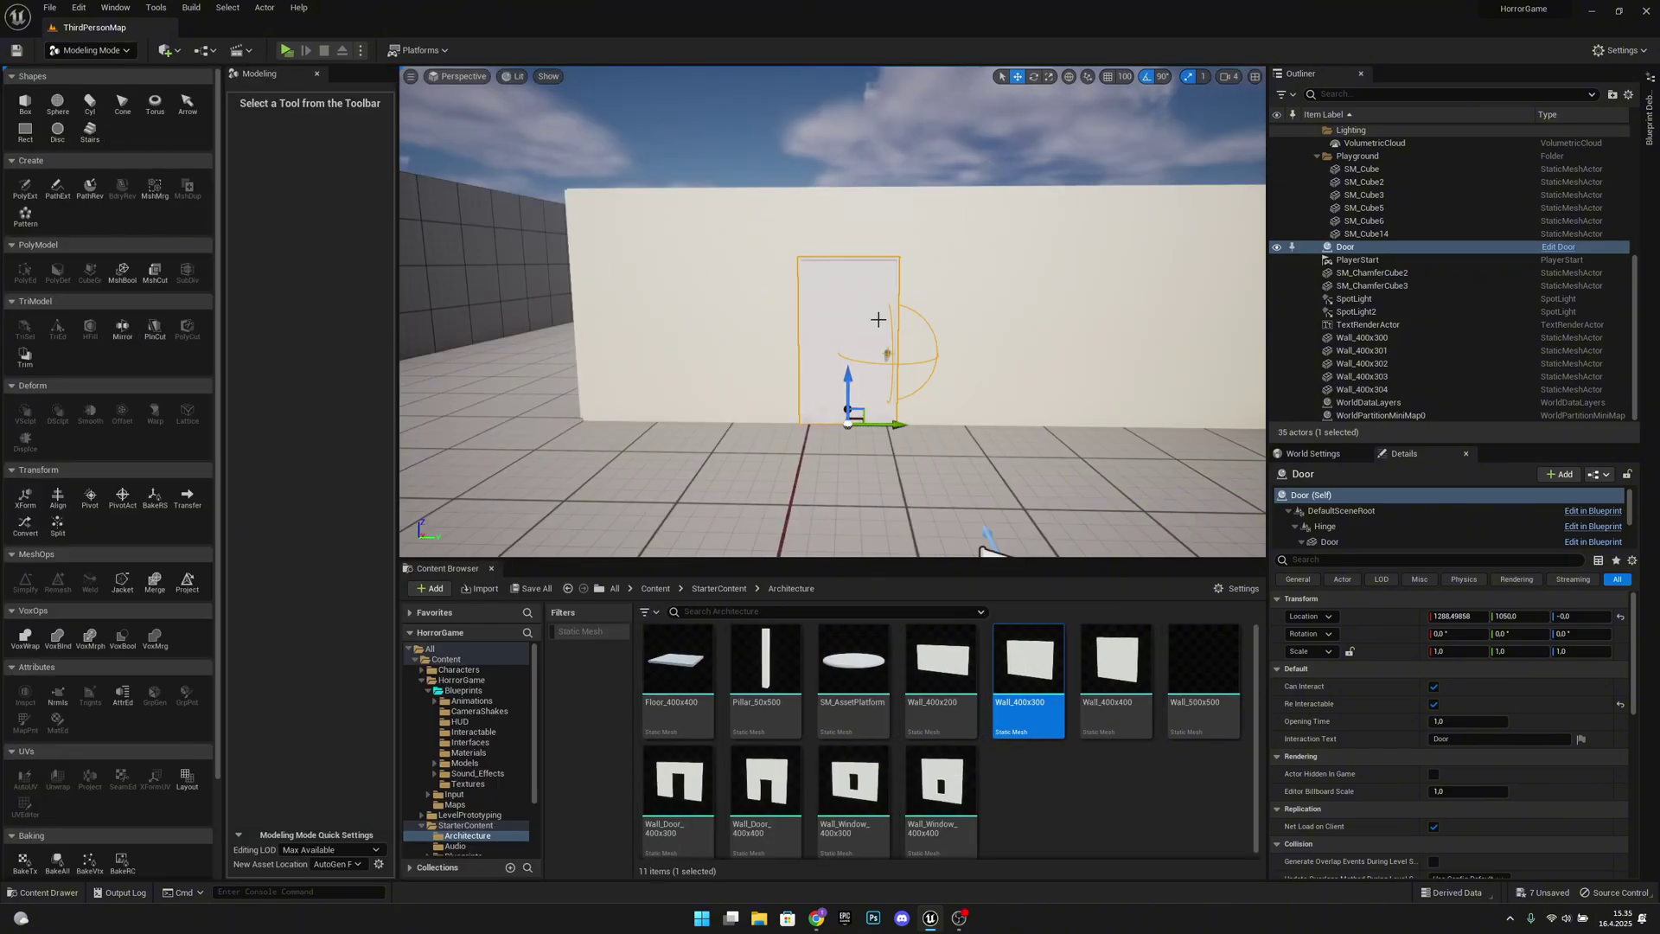
key(w)
mouse_move(879, 320)
right_down()
mouse_move(875, 307)
mouse_move(926, 316)
mouse_move(896, 321)
right_up()
click(170, 51)
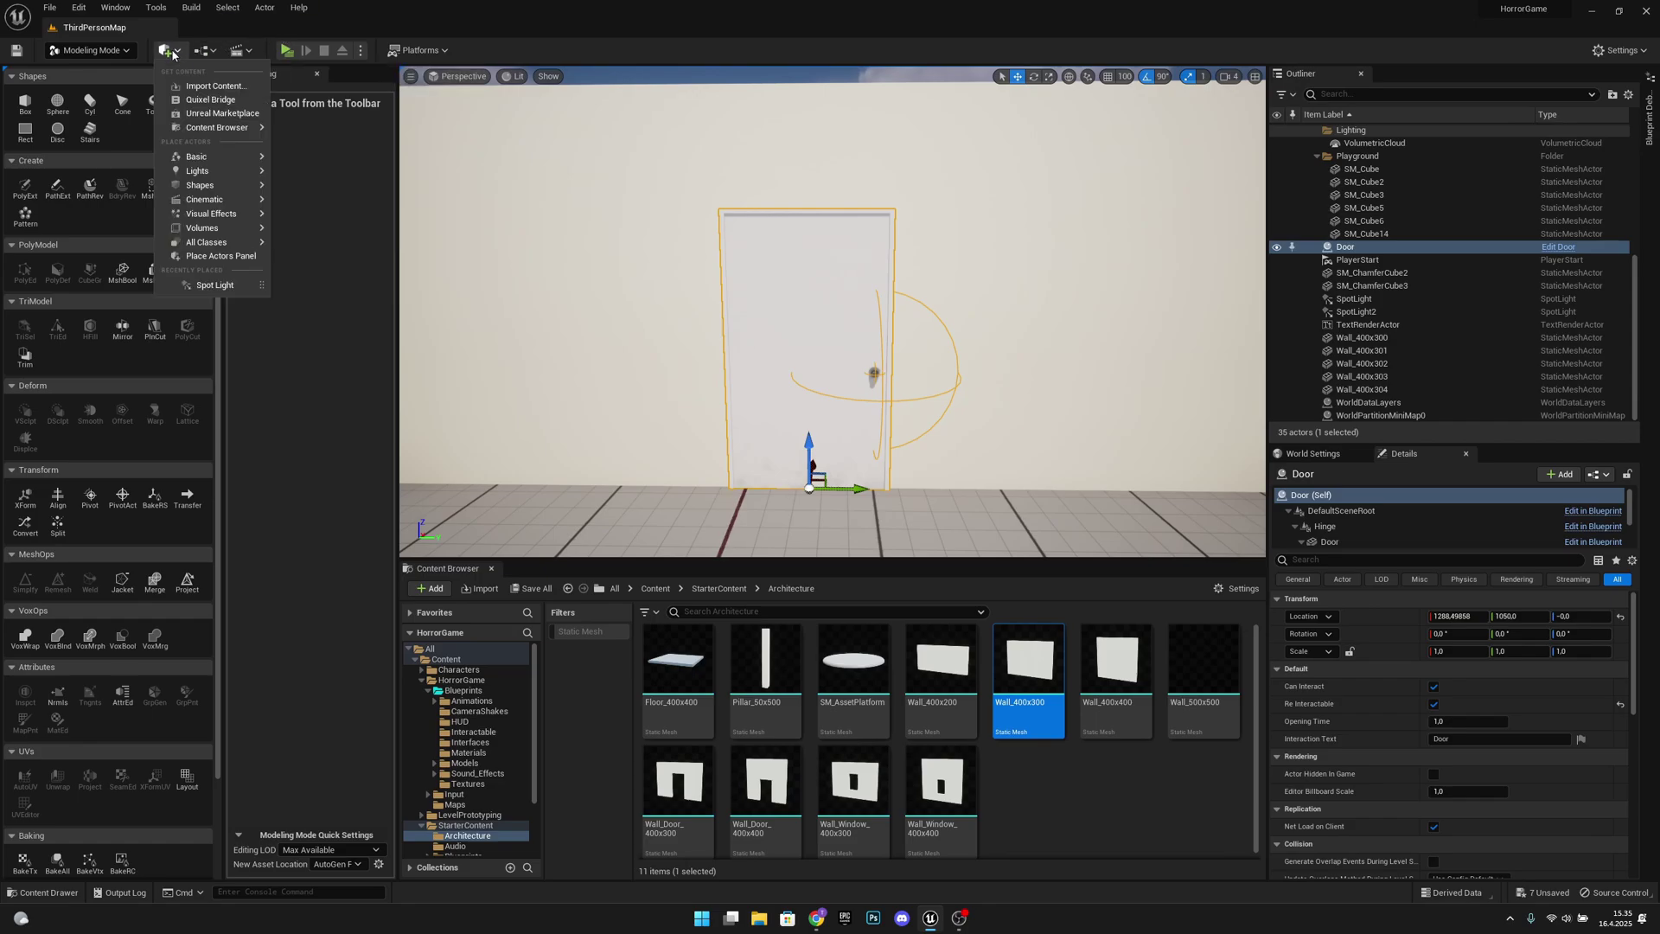
mouse_move(225, 185)
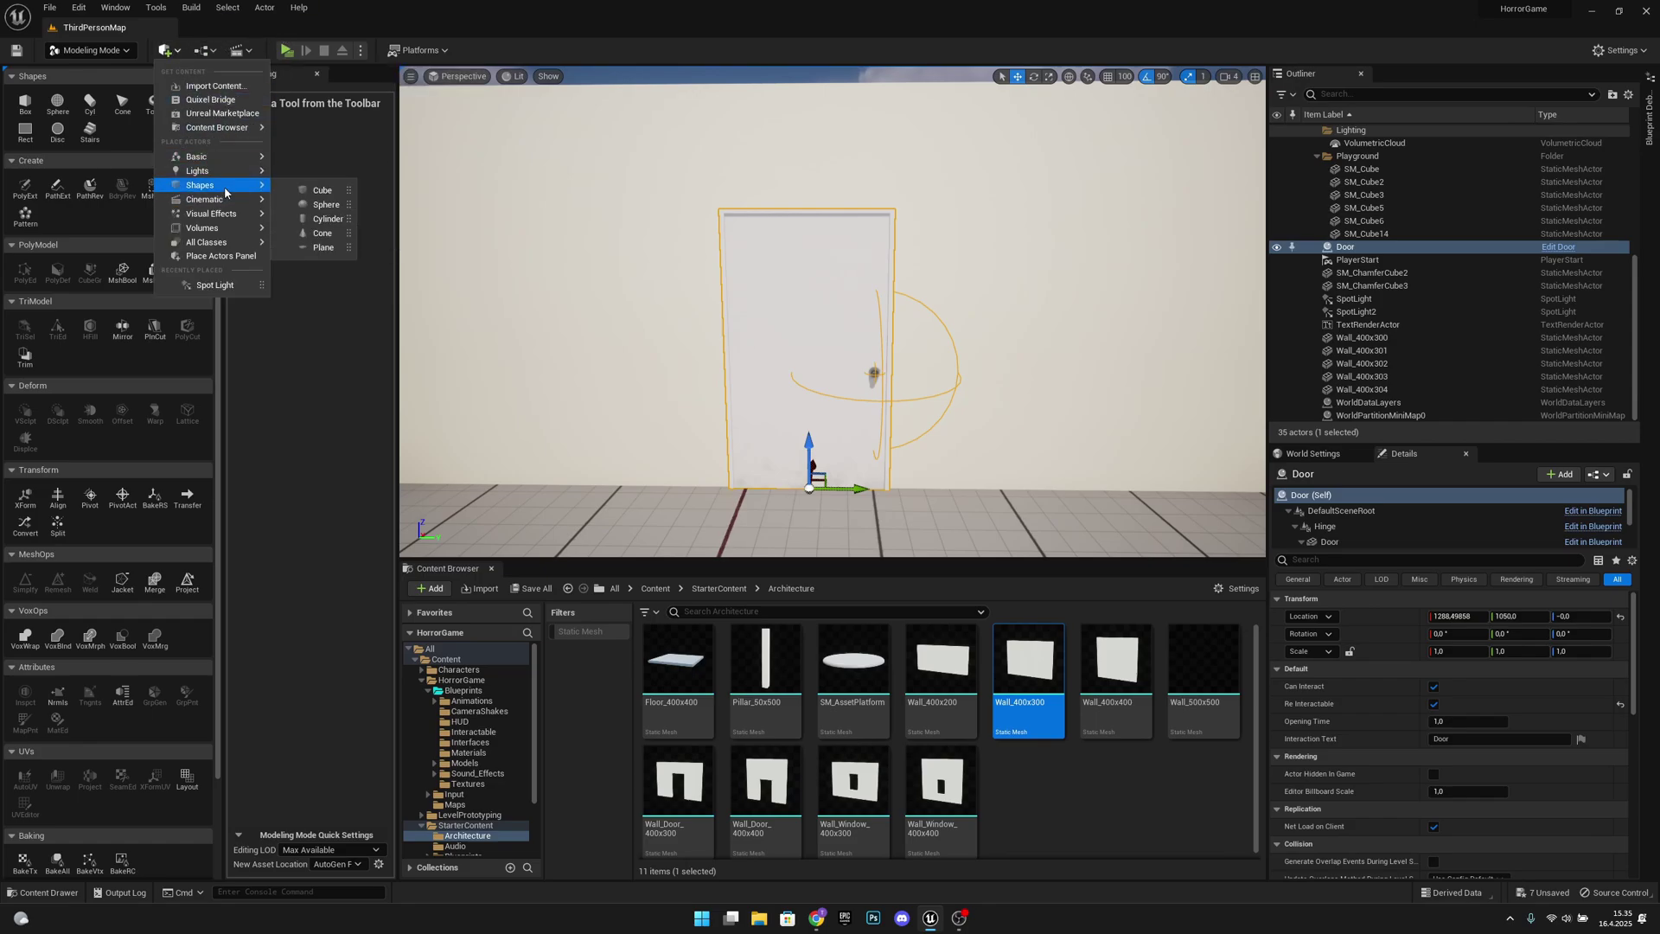
click(312, 189)
key(w)
right_drag(1016, 261, 1025, 271)
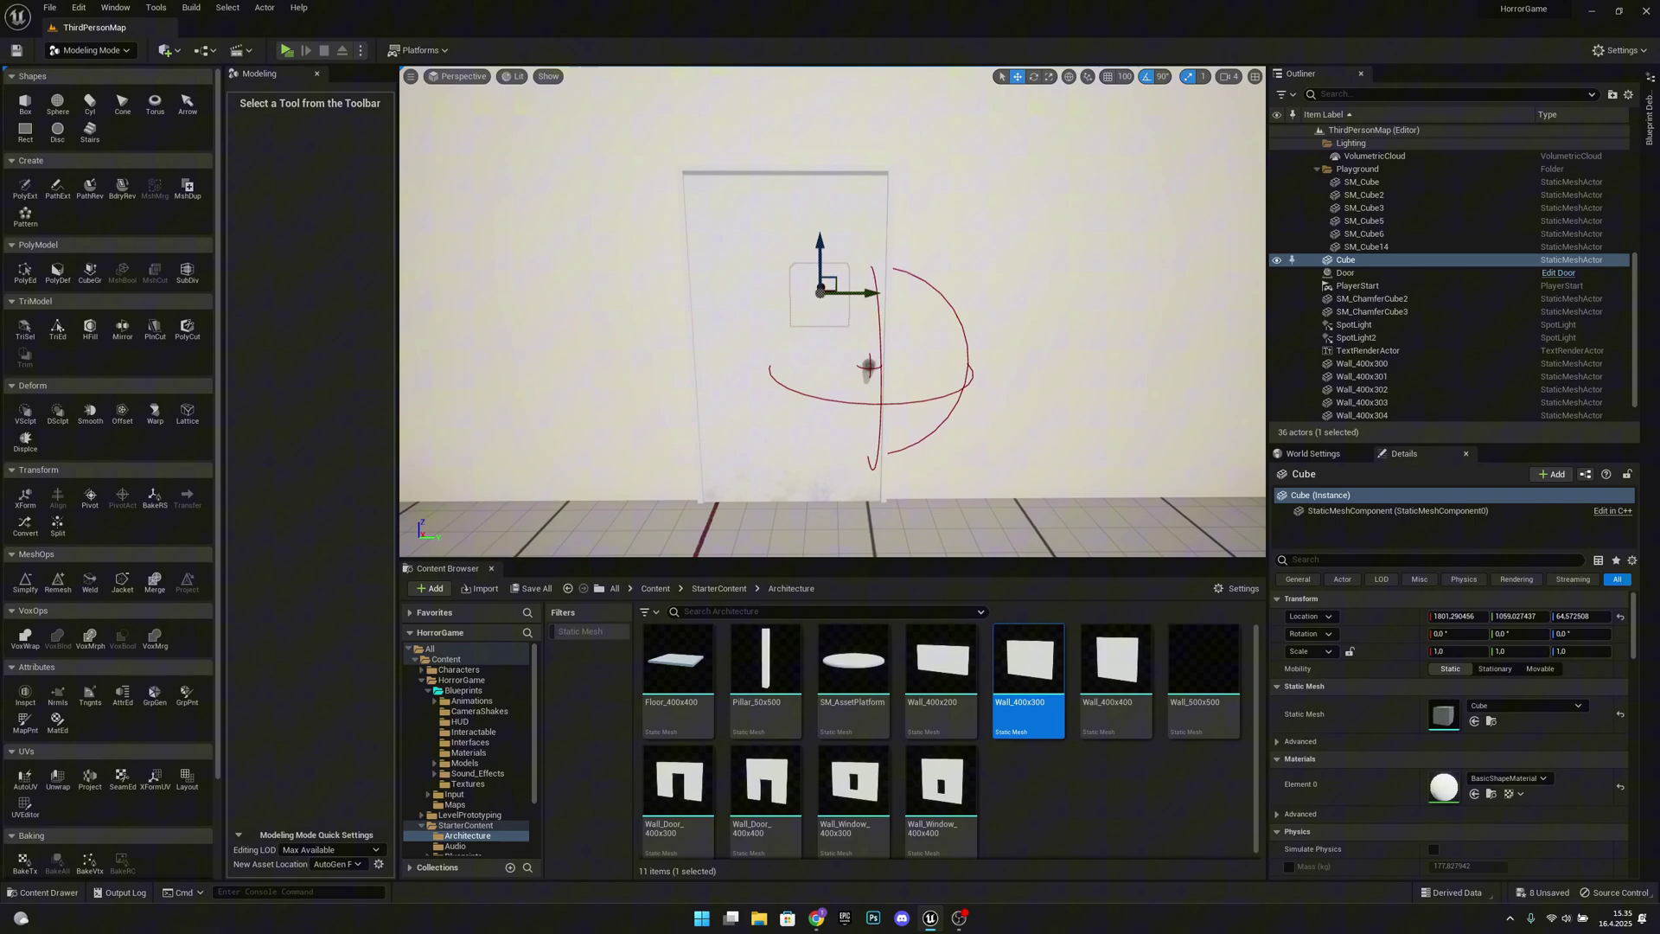
Copy the Door's location and paste it into the Cube's location
click(808, 470)
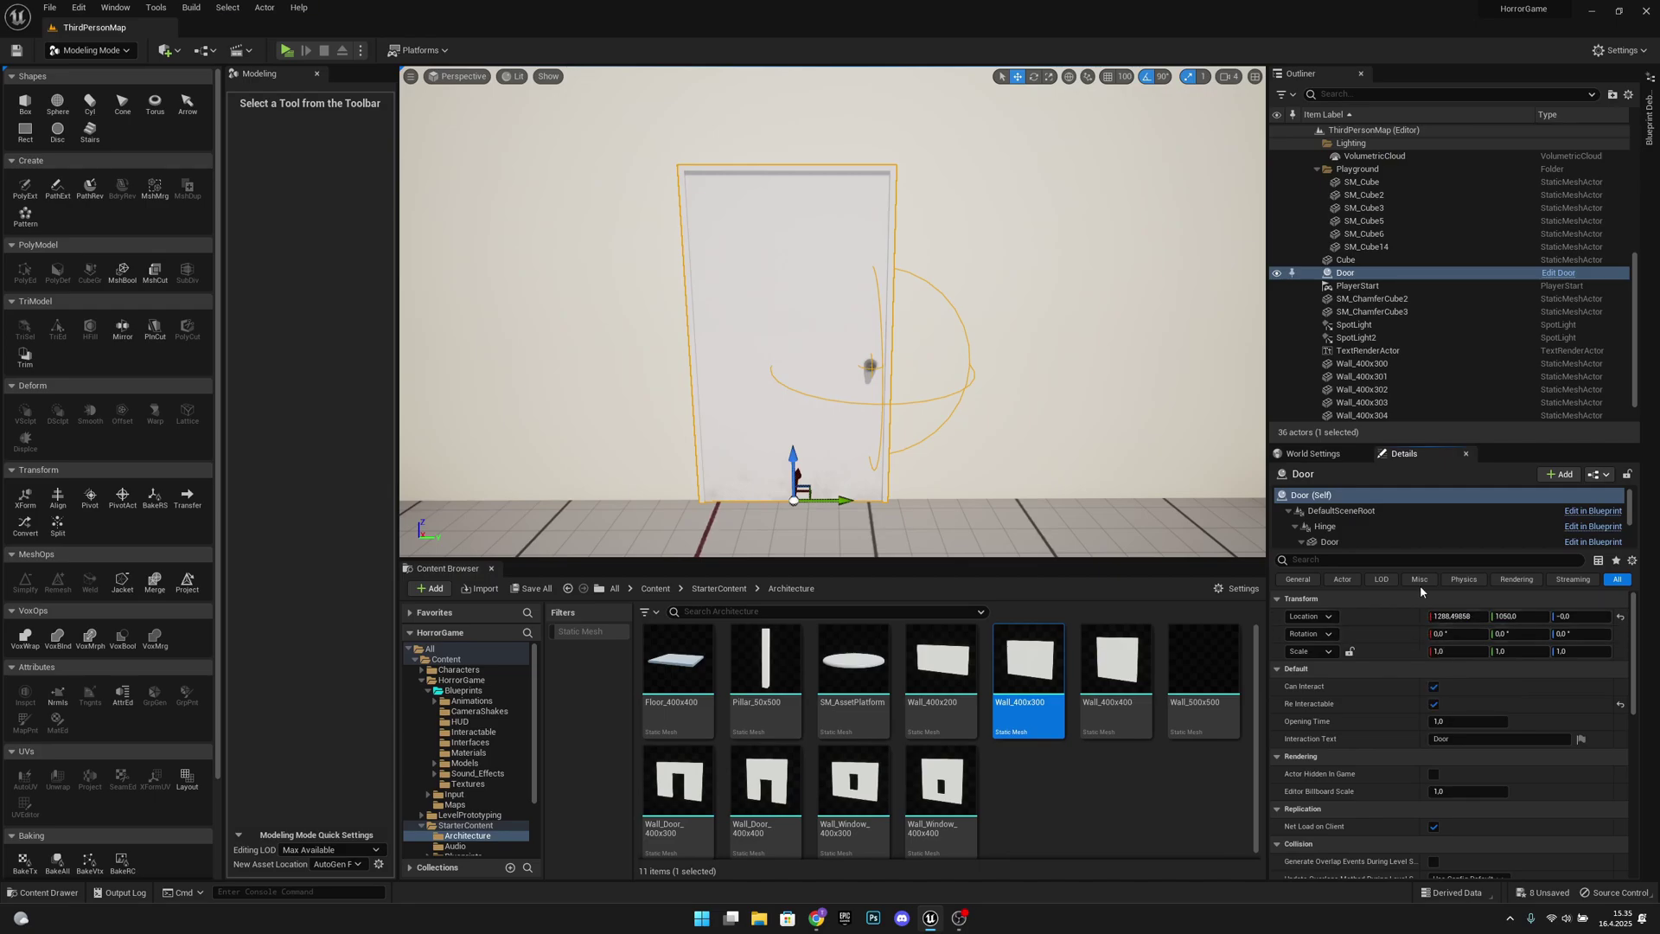
click(1358, 259)
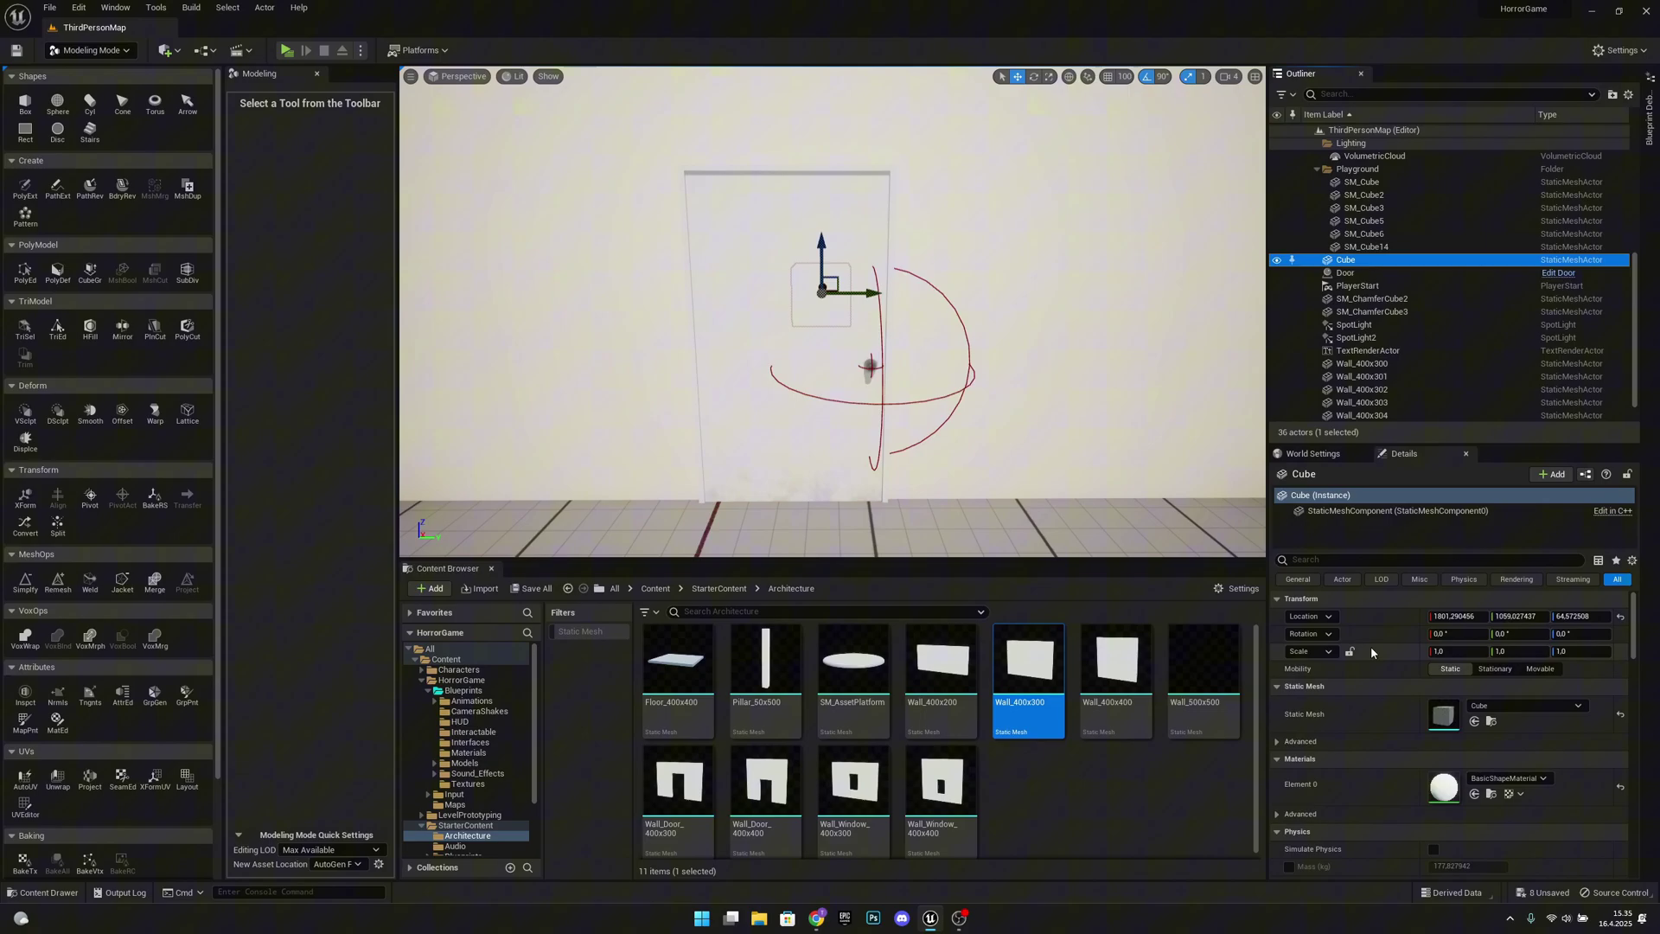
right_click(1394, 620)
click(1437, 641)
right_drag(995, 371, 912, 415)
right_drag(890, 353, 856, 355)
click(793, 310)
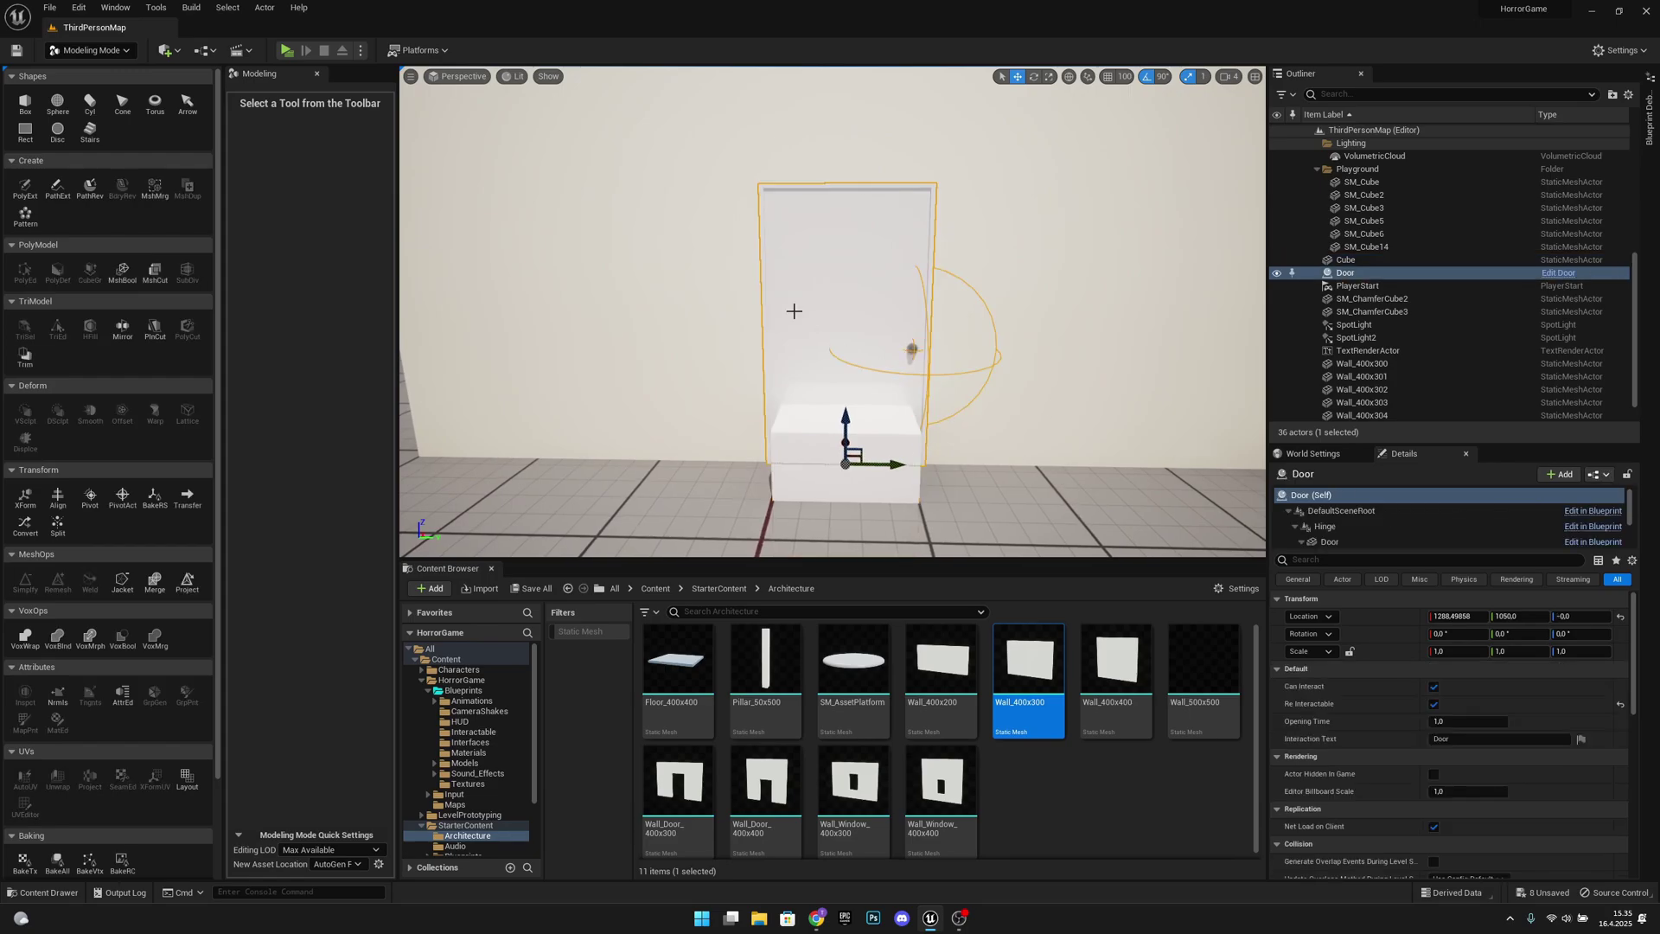
Turn off scale snapping and stretch the Cube to a Y scale of about 1.23 to match the door's width
click(891, 493)
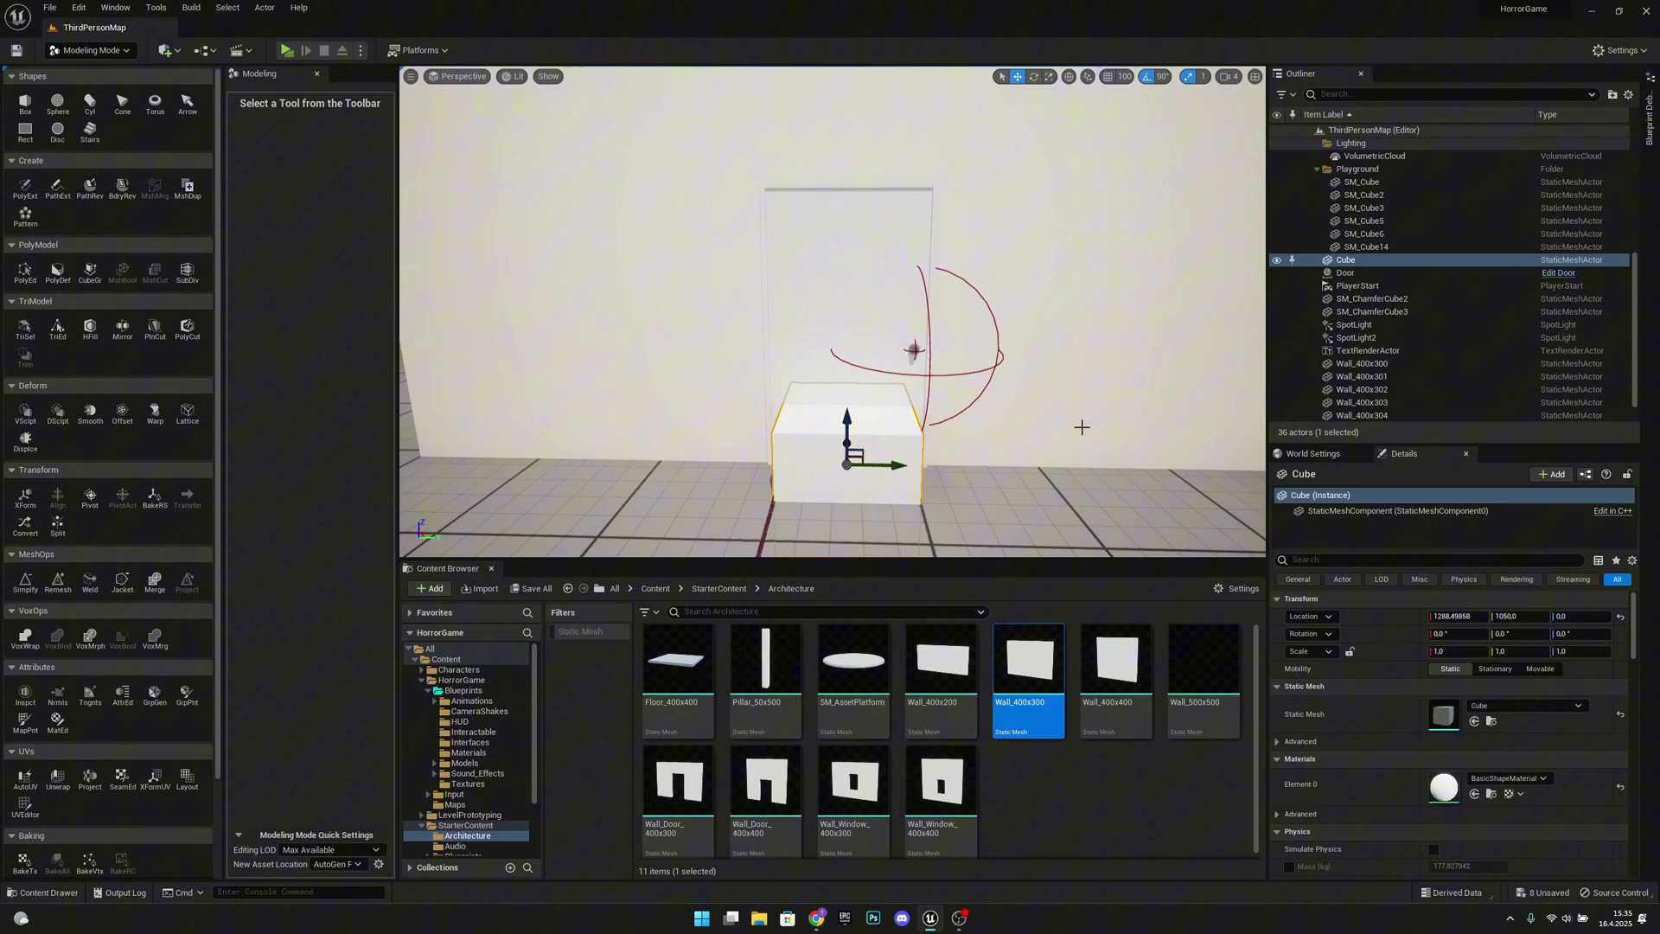
right_drag(1089, 425, 1045, 413)
key(r)
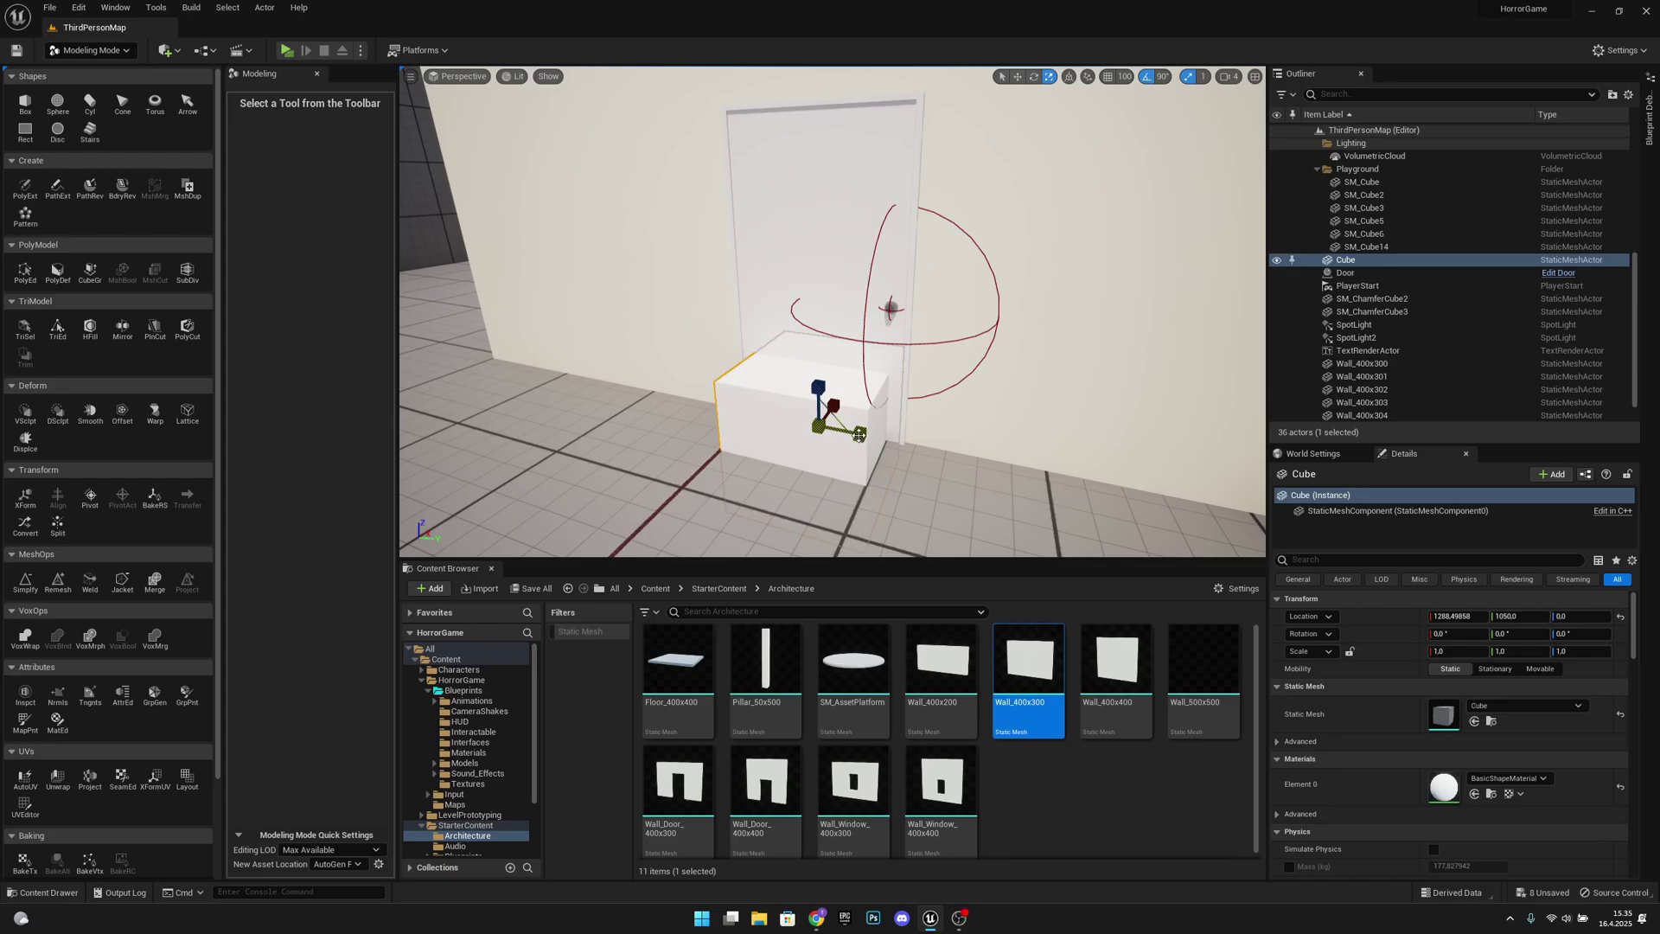
click(1188, 78)
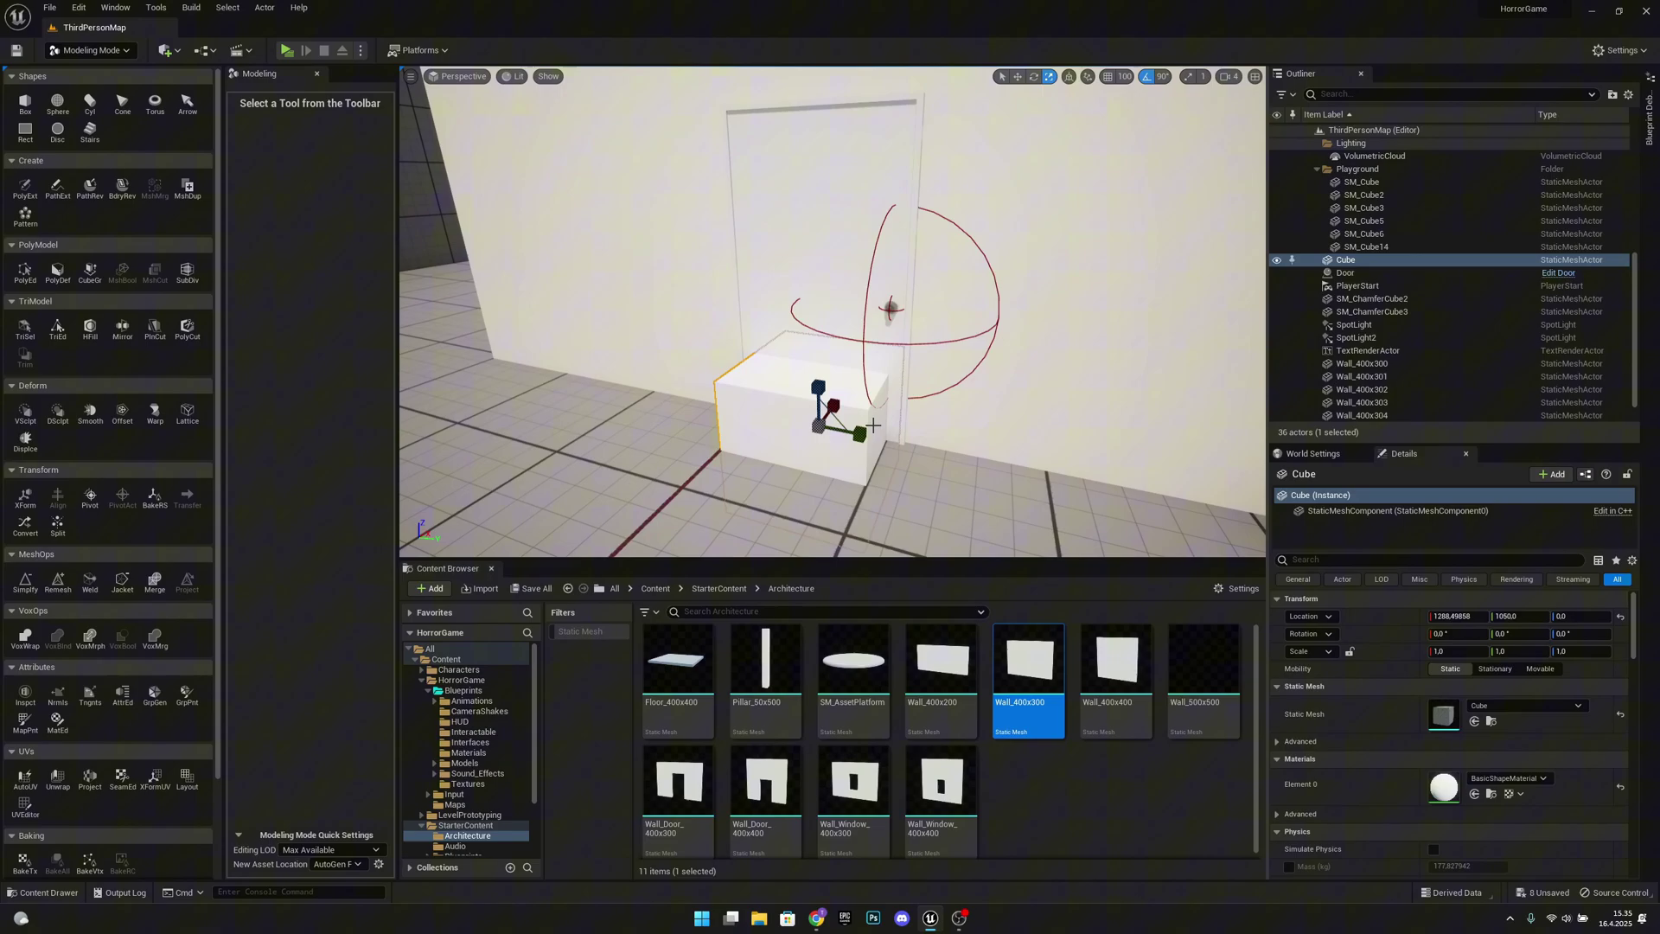
drag(858, 437, 885, 443)
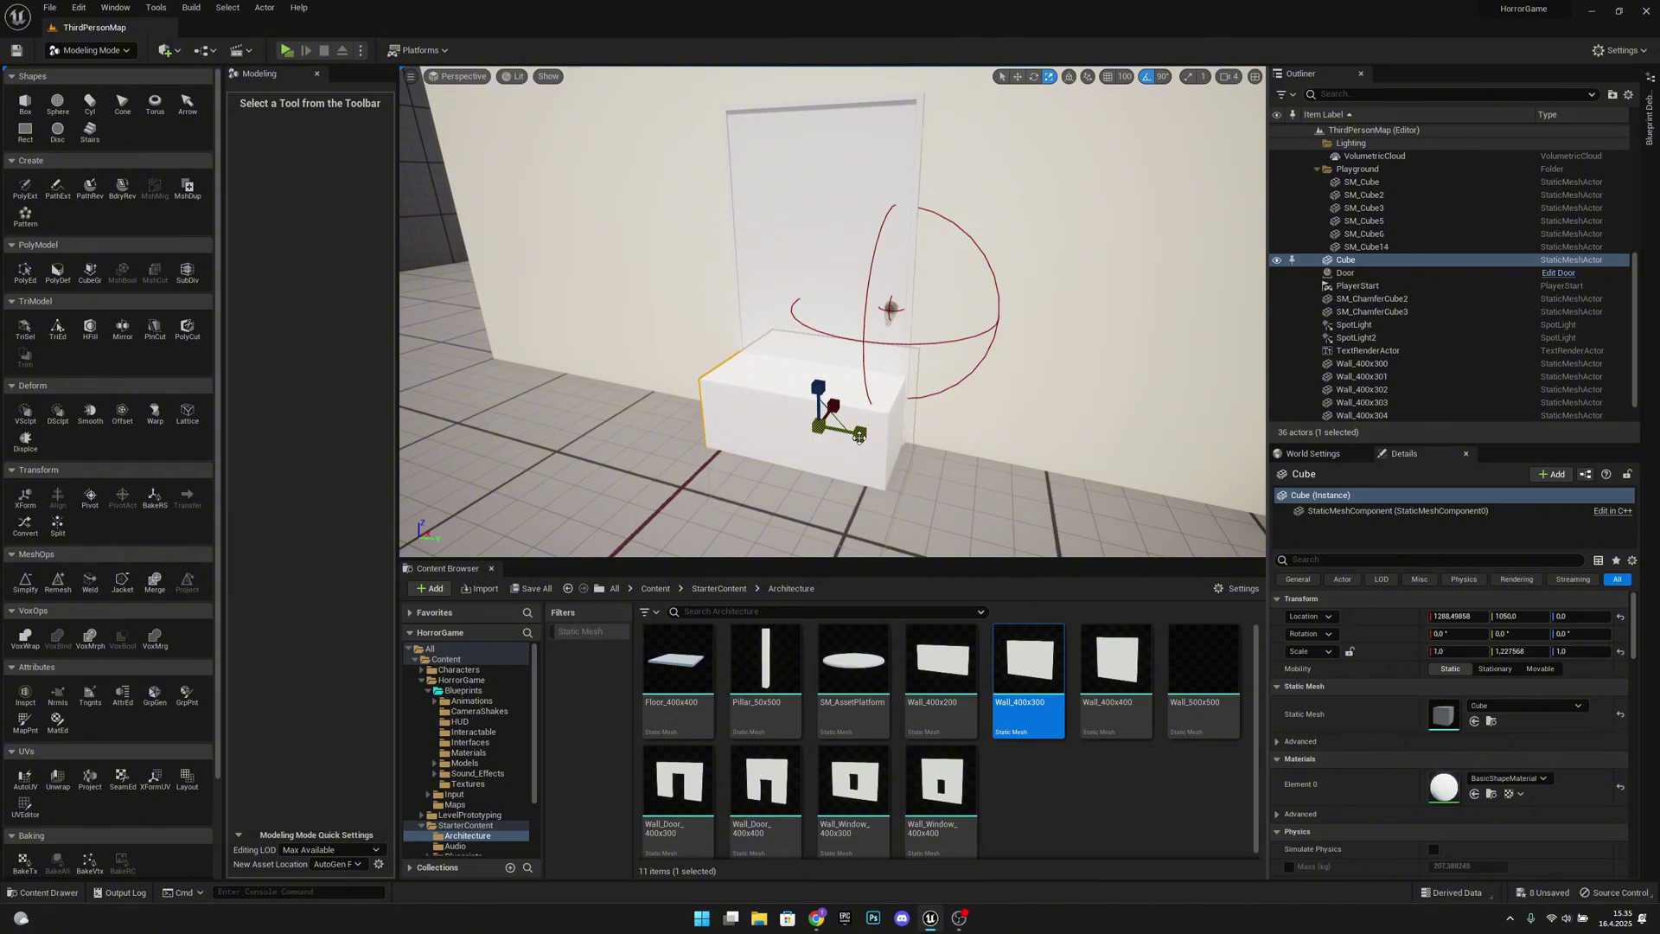
key(w)
right_drag(860, 437, 994, 519)
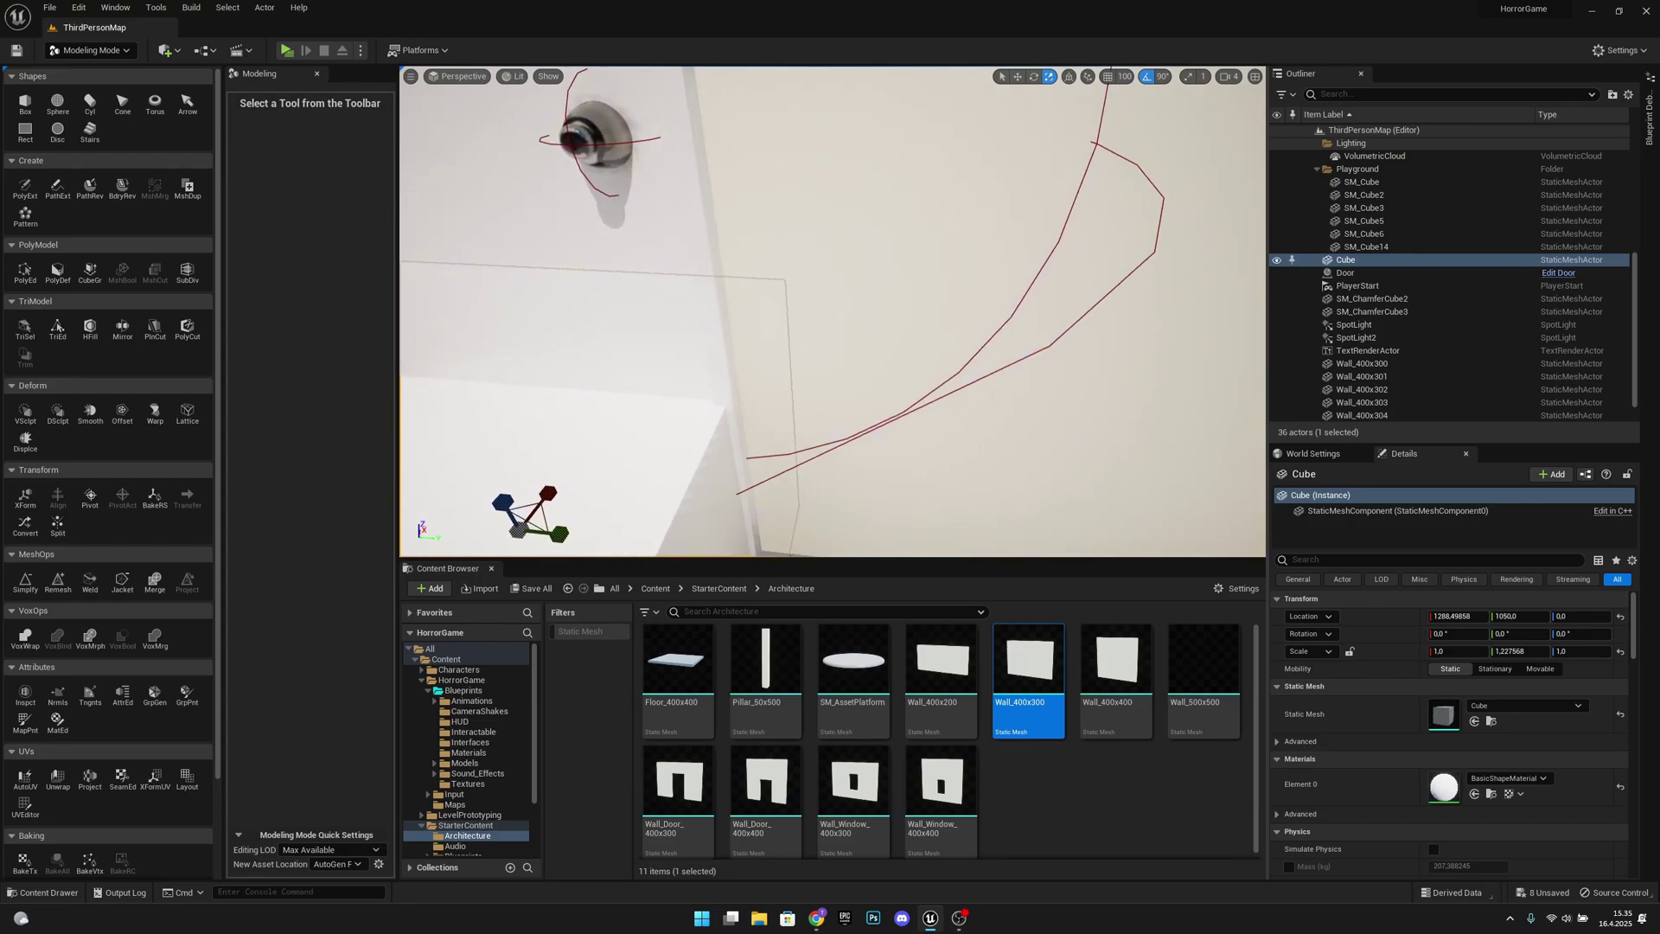
right_drag(722, 388, 467, 346)
key(s)
key(d)
key(s)
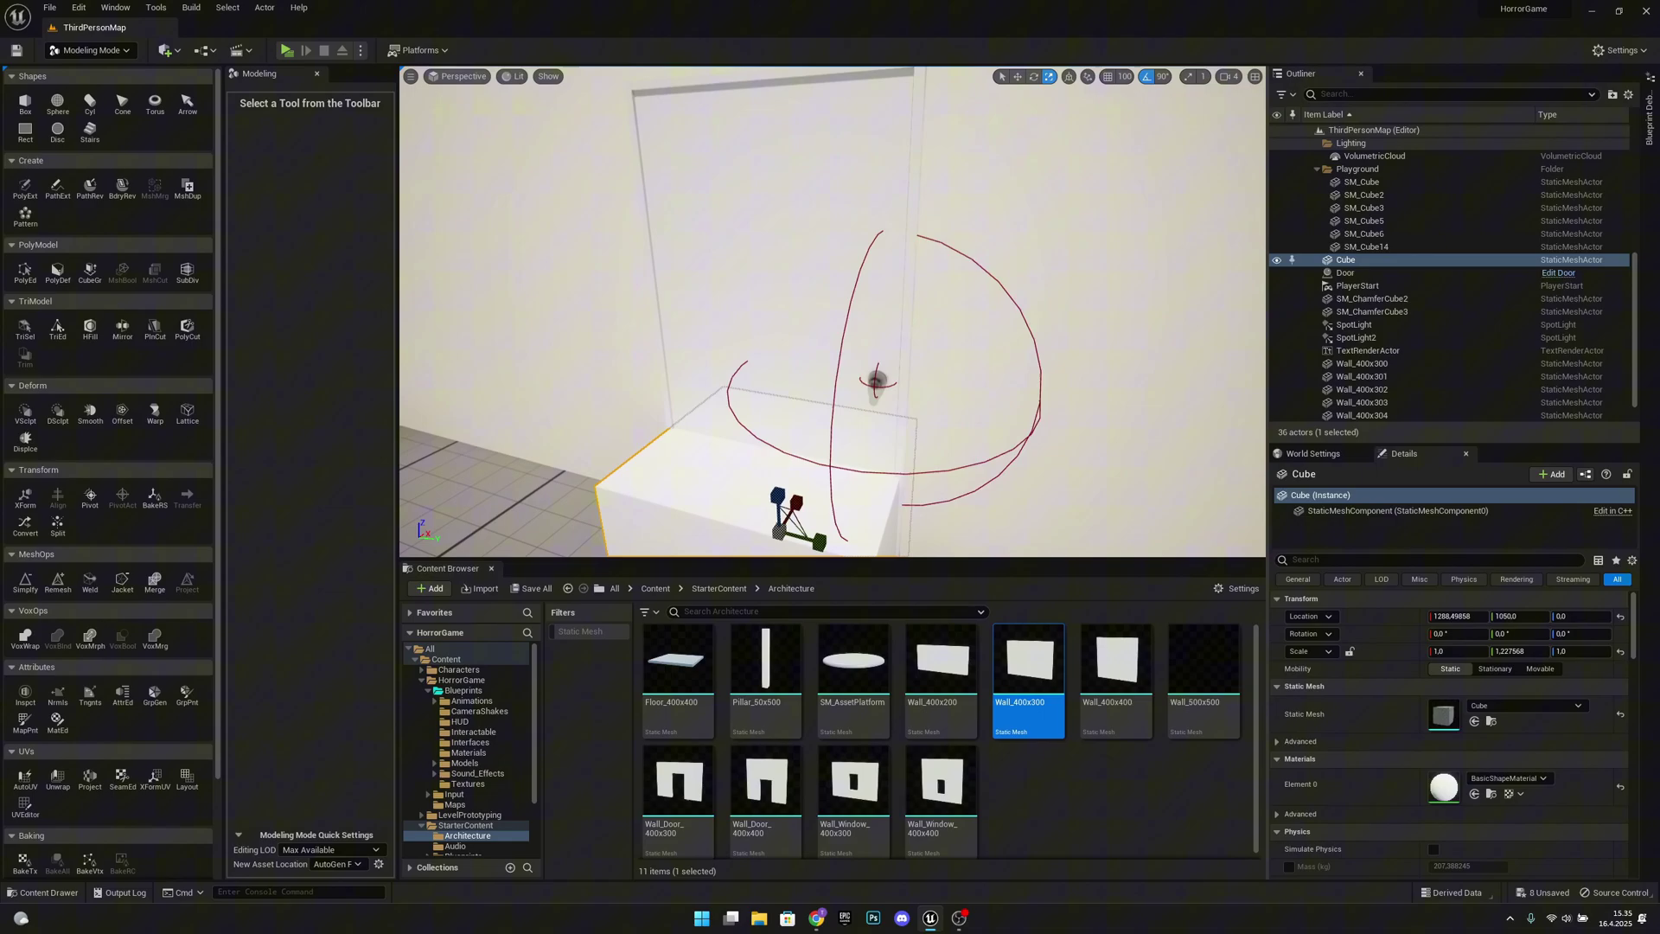
Stretch the Cube to a Z scale of about 4.27 to match the door's height
key(w)
mouse_move(851, 459)
right_down()
mouse_move(852, 441)
mouse_move(852, 463)
right_up()
key(s)
drag(782, 463, 783, 389)
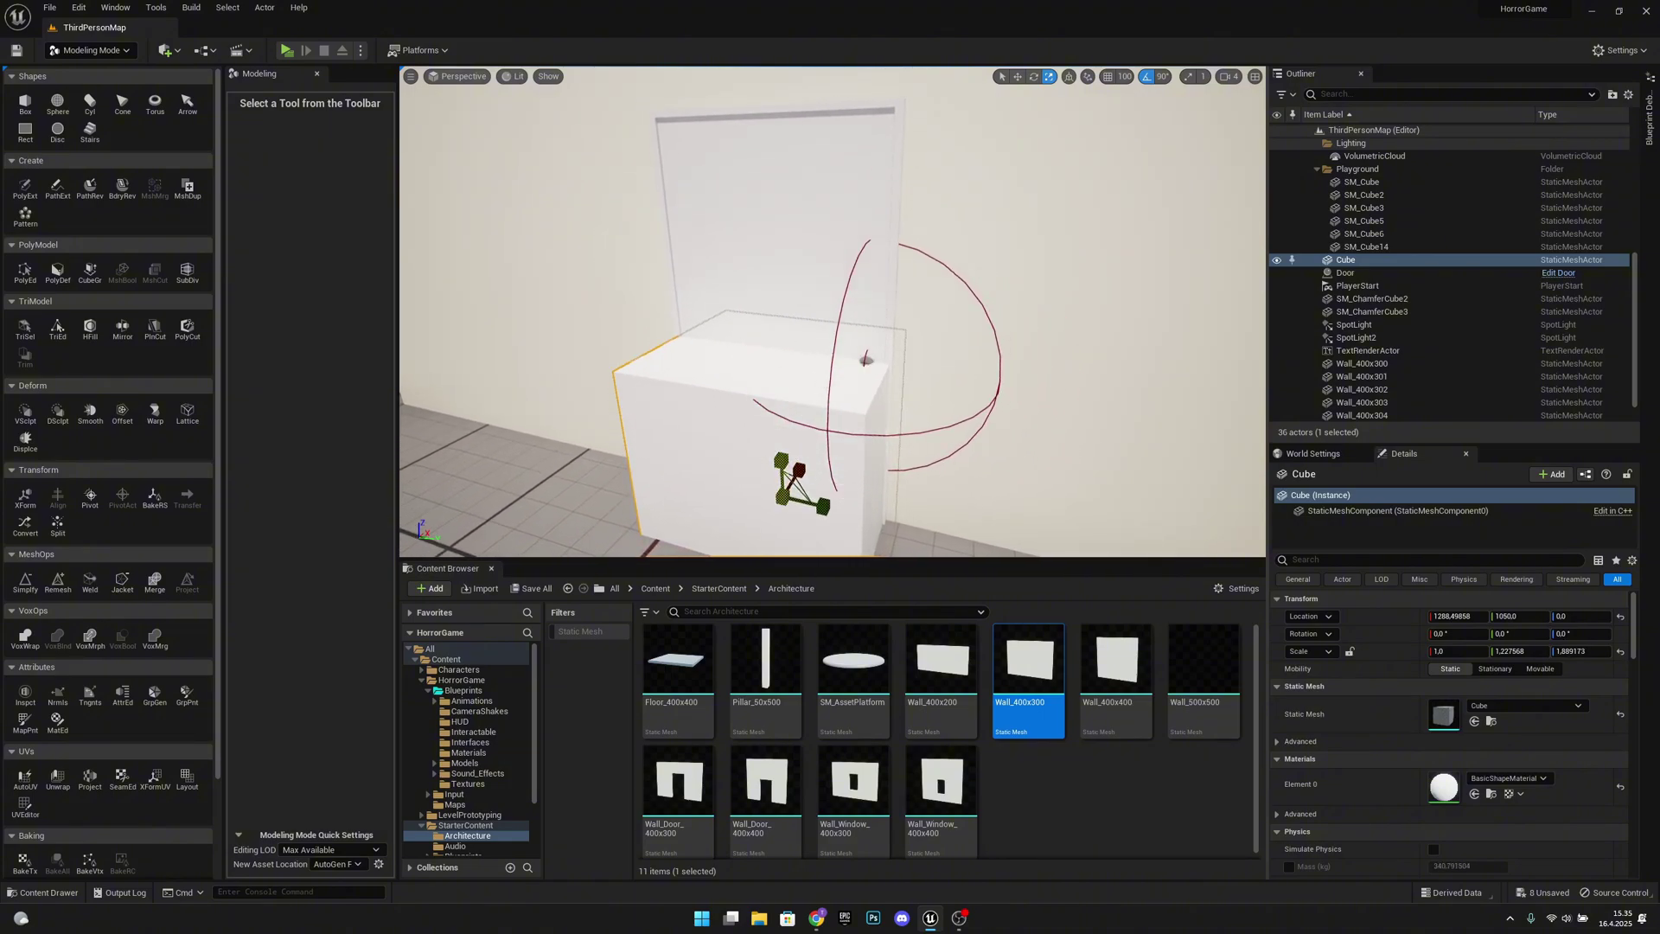
drag(1608, 651, 1642, 651)
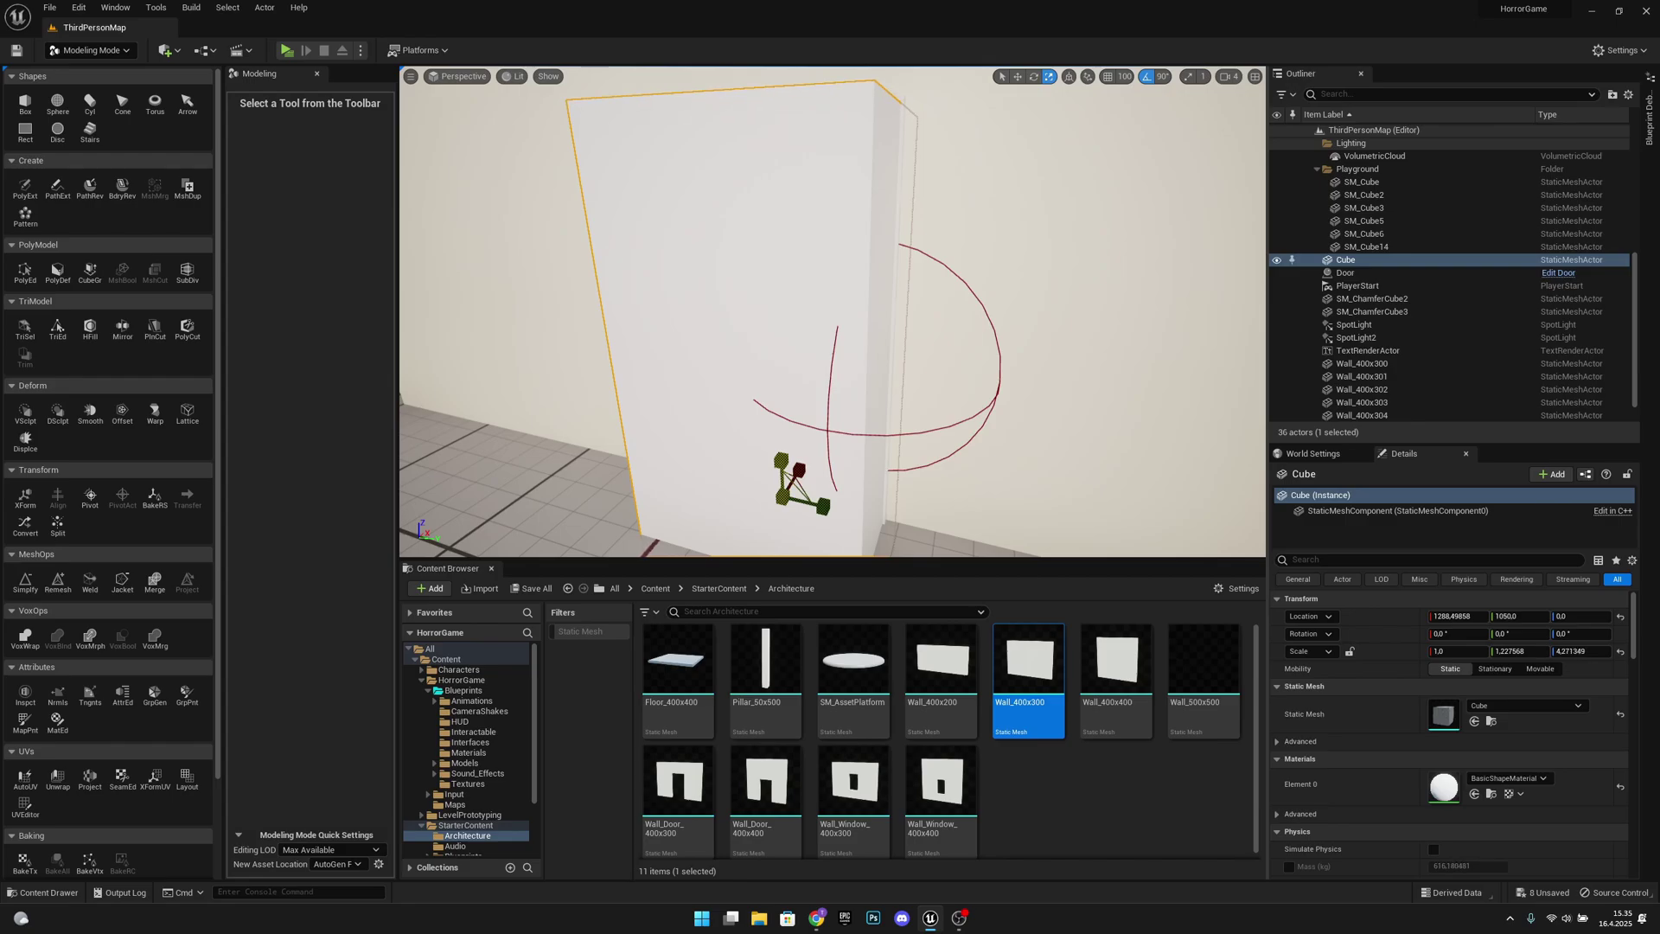
right_drag(786, 450, 834, 450)
key(e)
key(w)
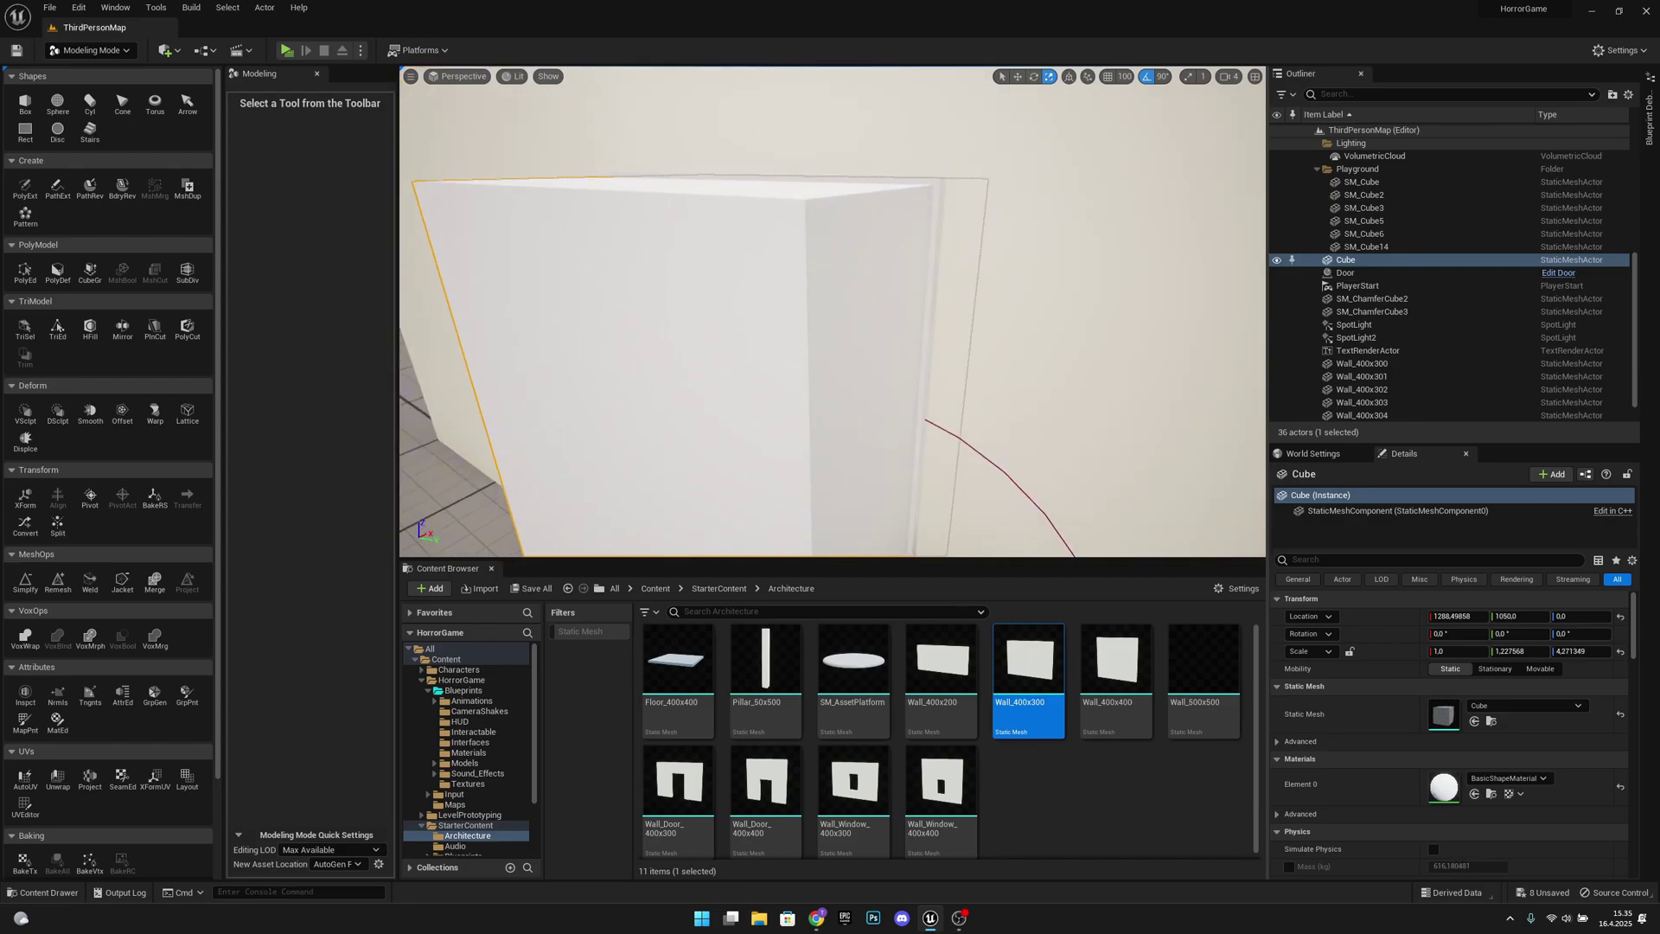
right_drag(830, 311, 830, 312)
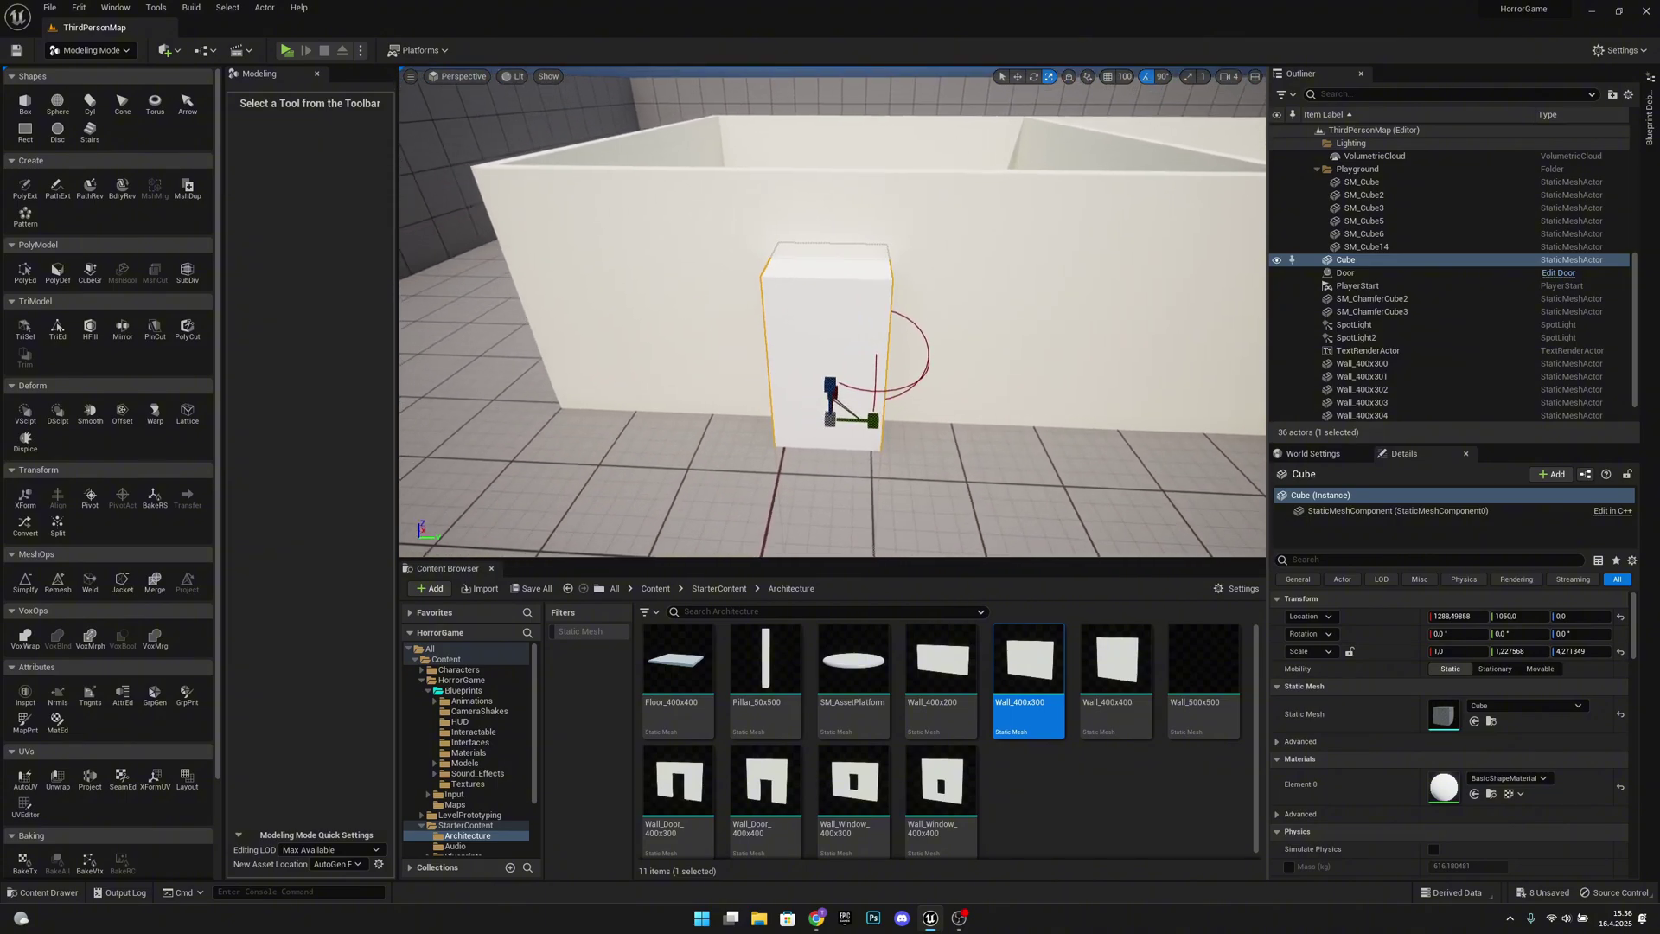
right_drag(913, 450, 913, 450)
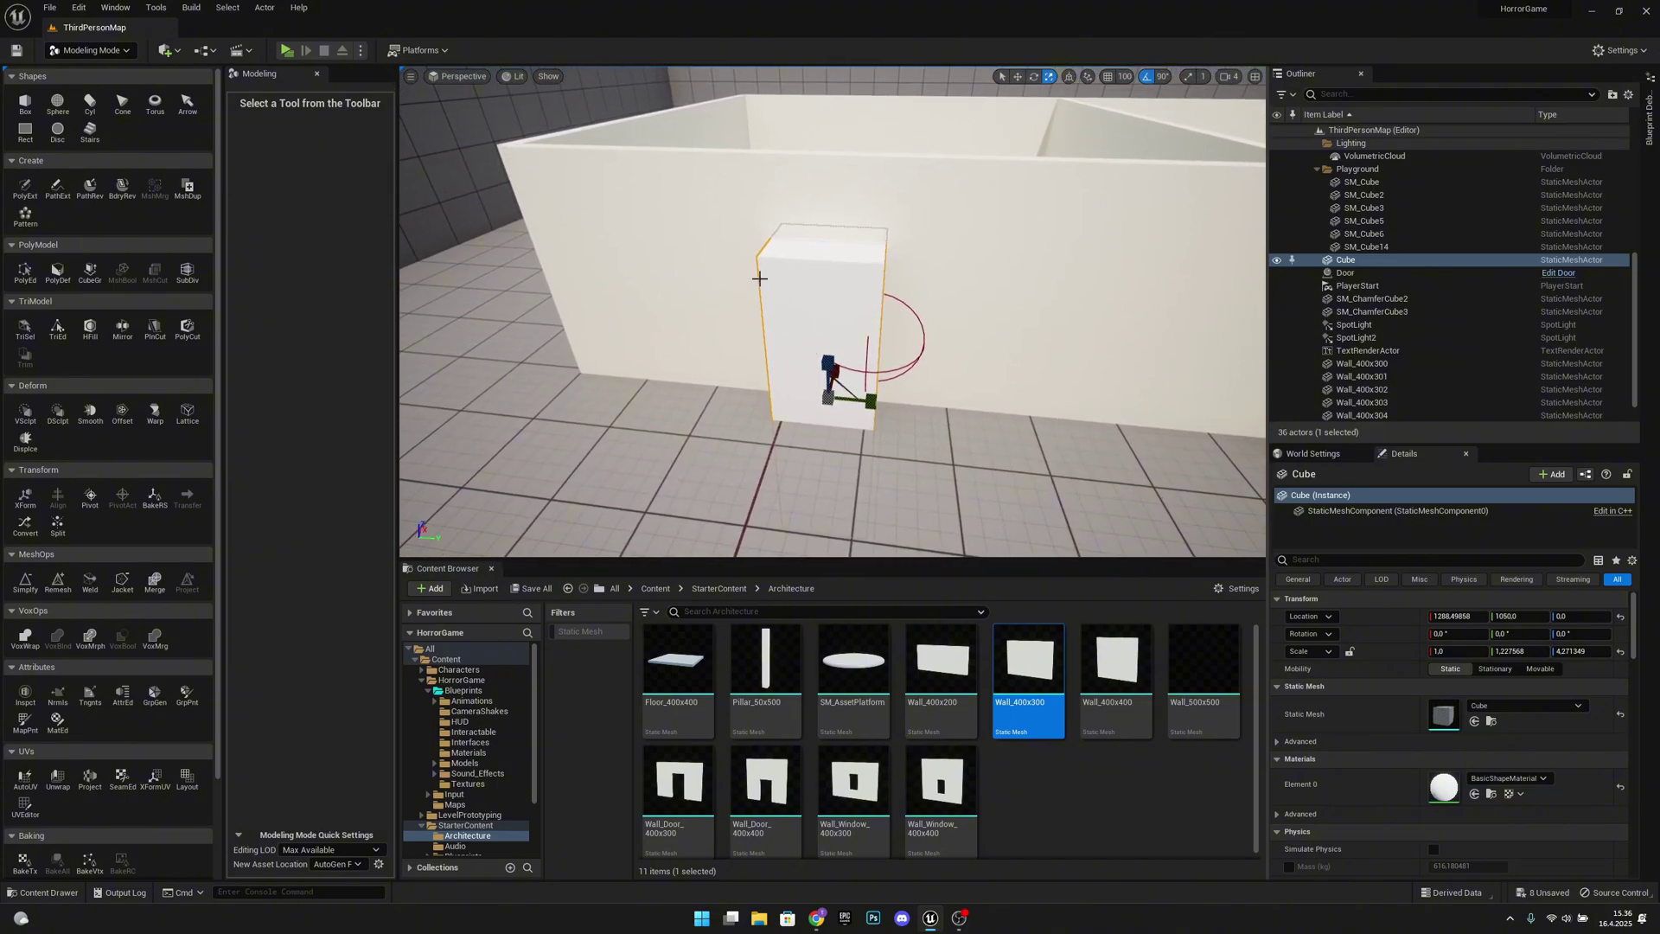
right_drag(992, 338, 976, 331)
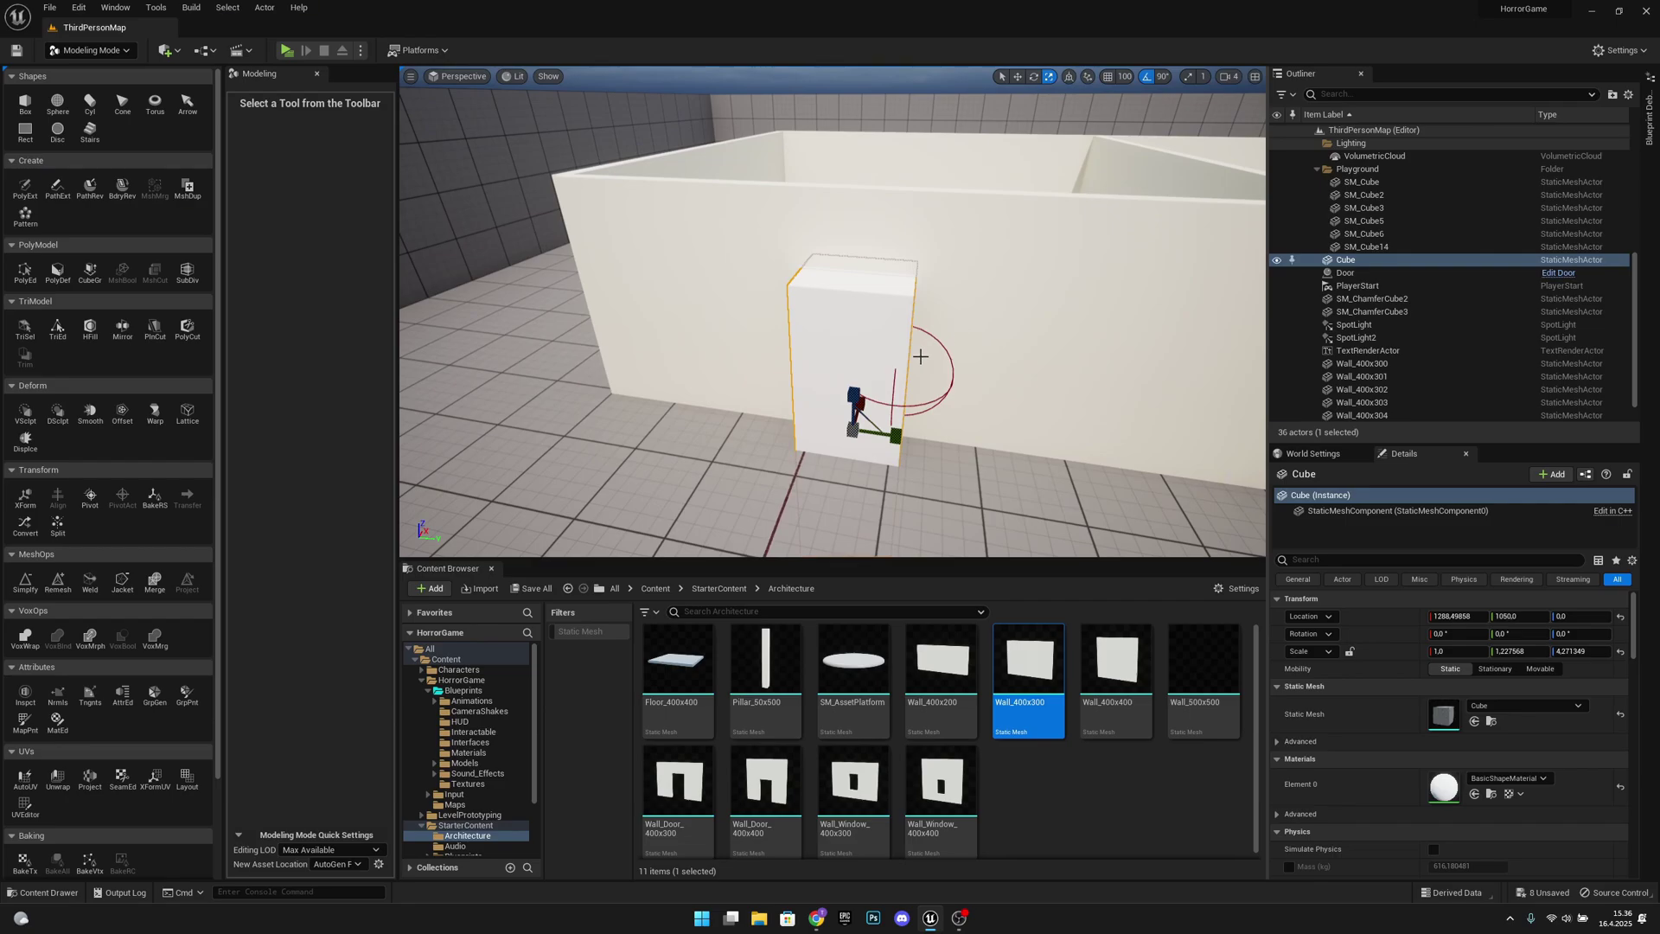
key(w)
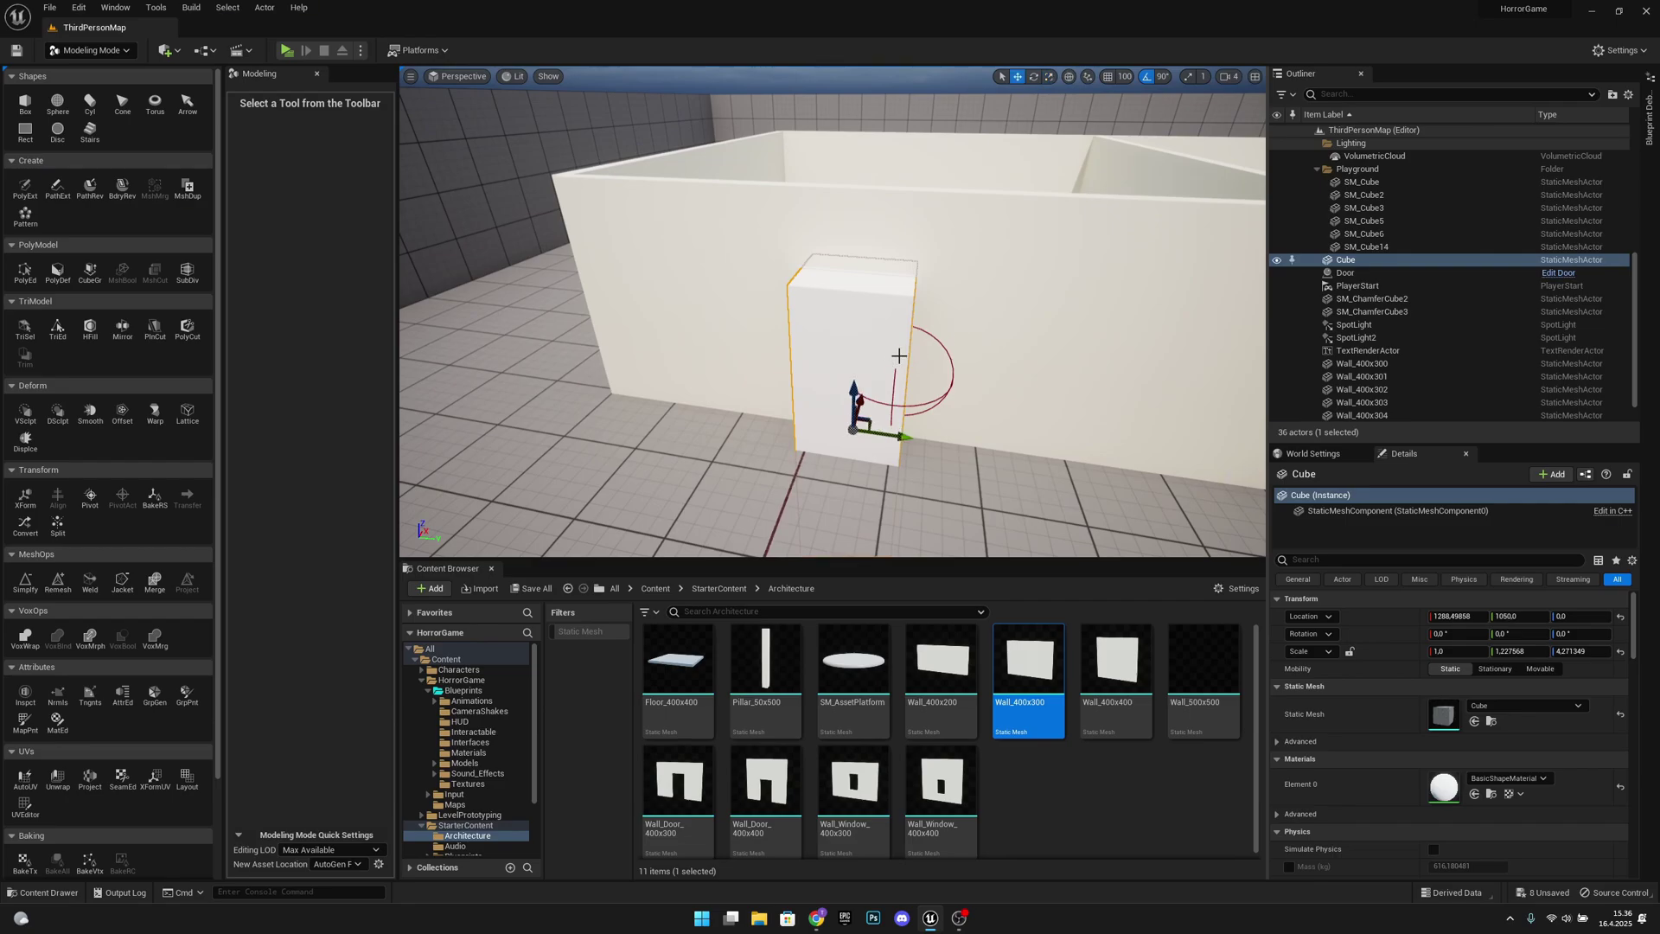
Duplicate the door-sized Cube and move the copy along the X axis into the room behind the front wall
key(ctrl+d)
right_drag(901, 356, 901, 356)
drag(733, 390, 926, 260)
right_drag(931, 281, 929, 281)
Cut the doorway into the front wall by subtracting the original Cube with a Mesh Boolean set to Difference A - B
click(800, 314)
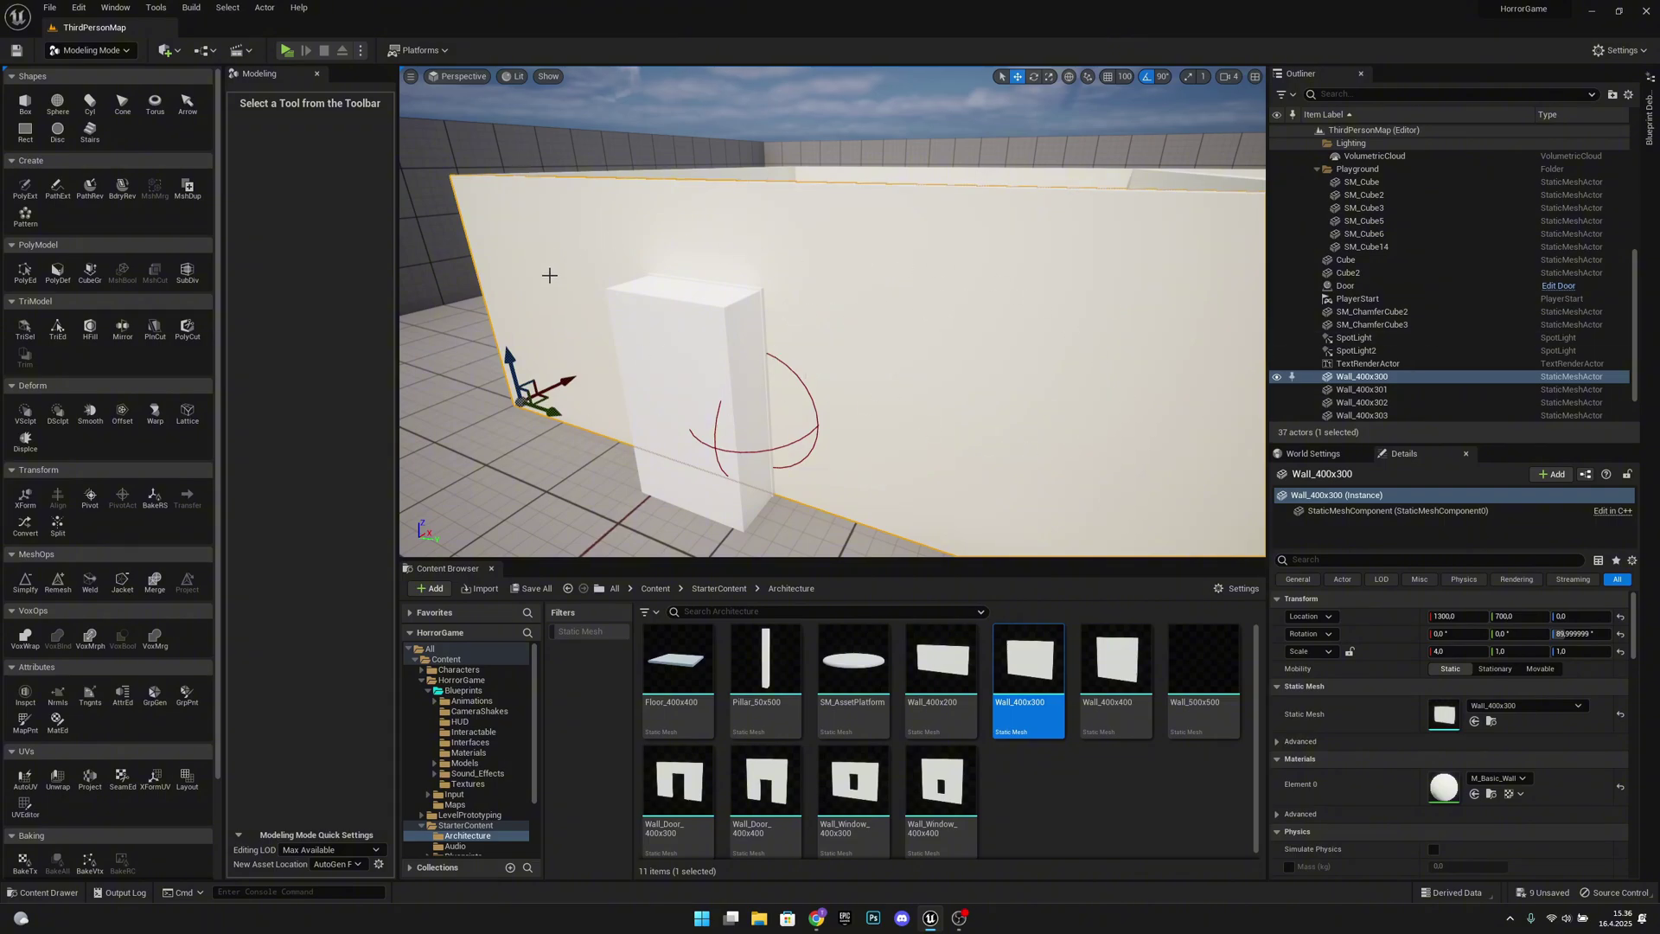
right_drag(549, 275, 549, 275)
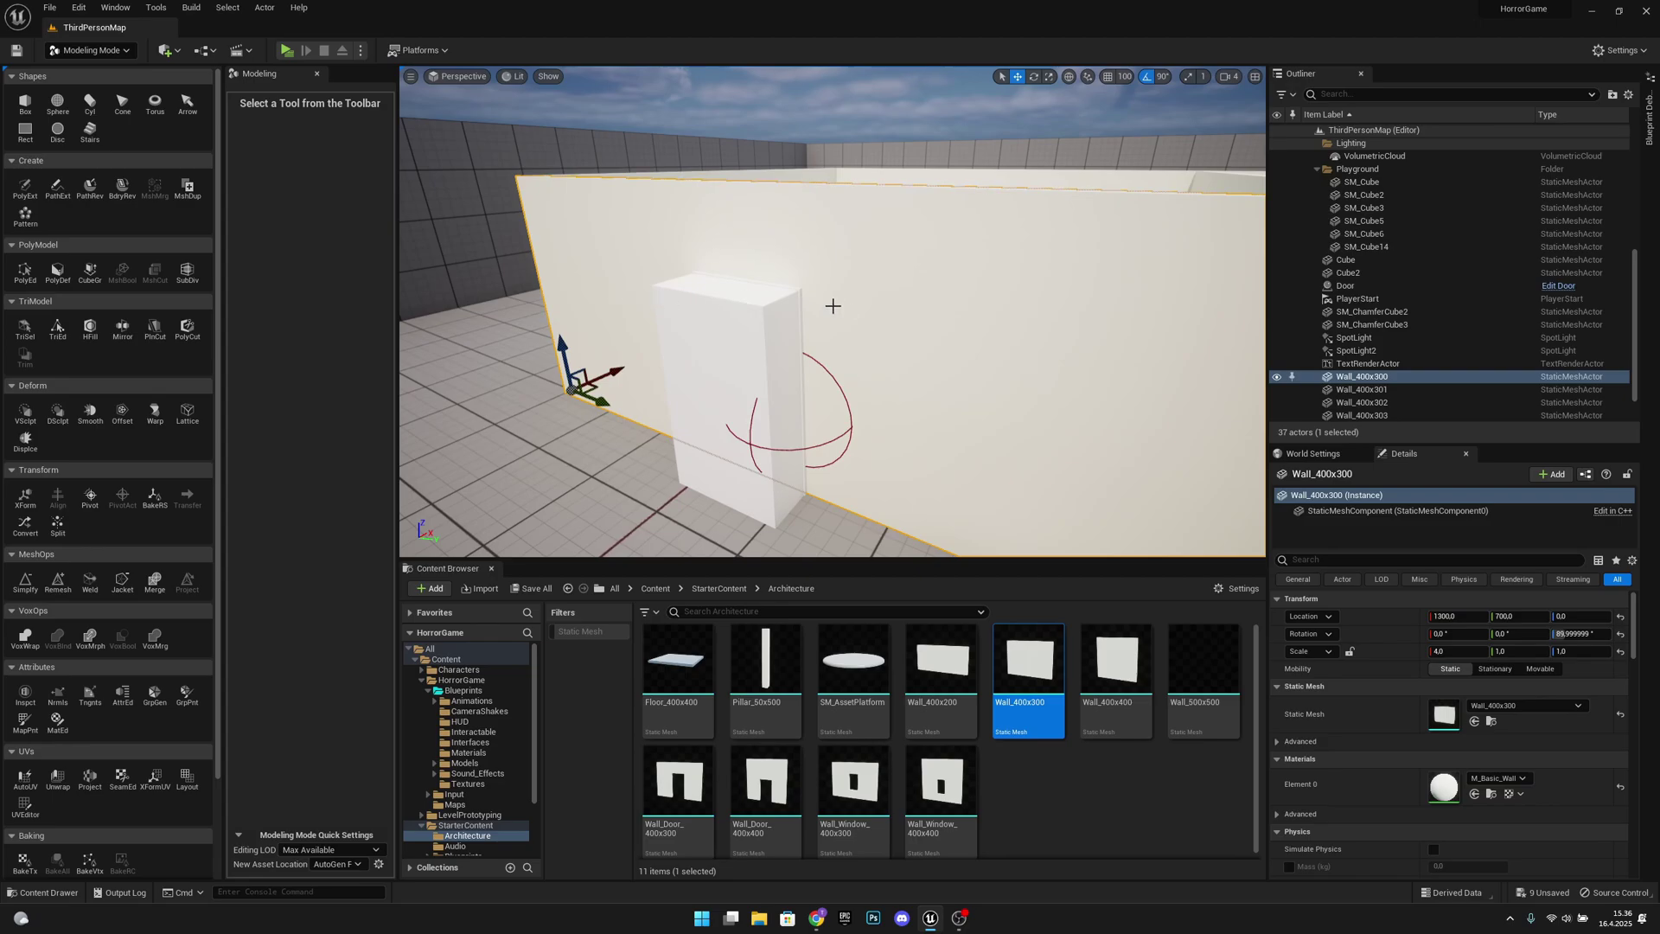
ctrl+click(746, 342)
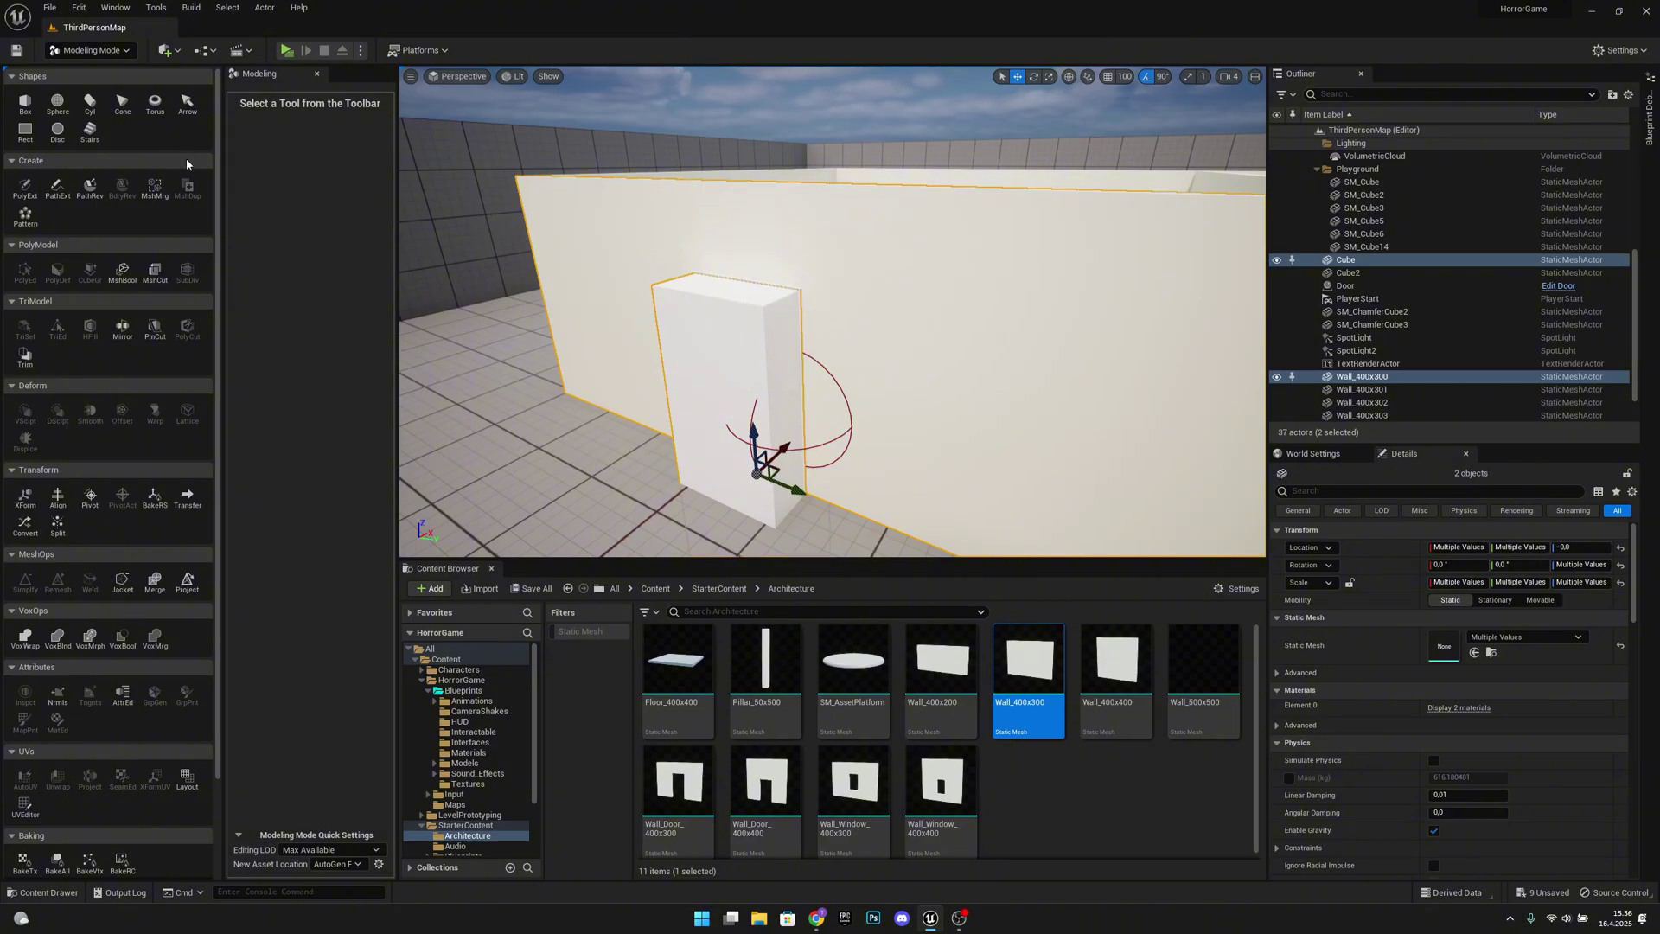
click(128, 274)
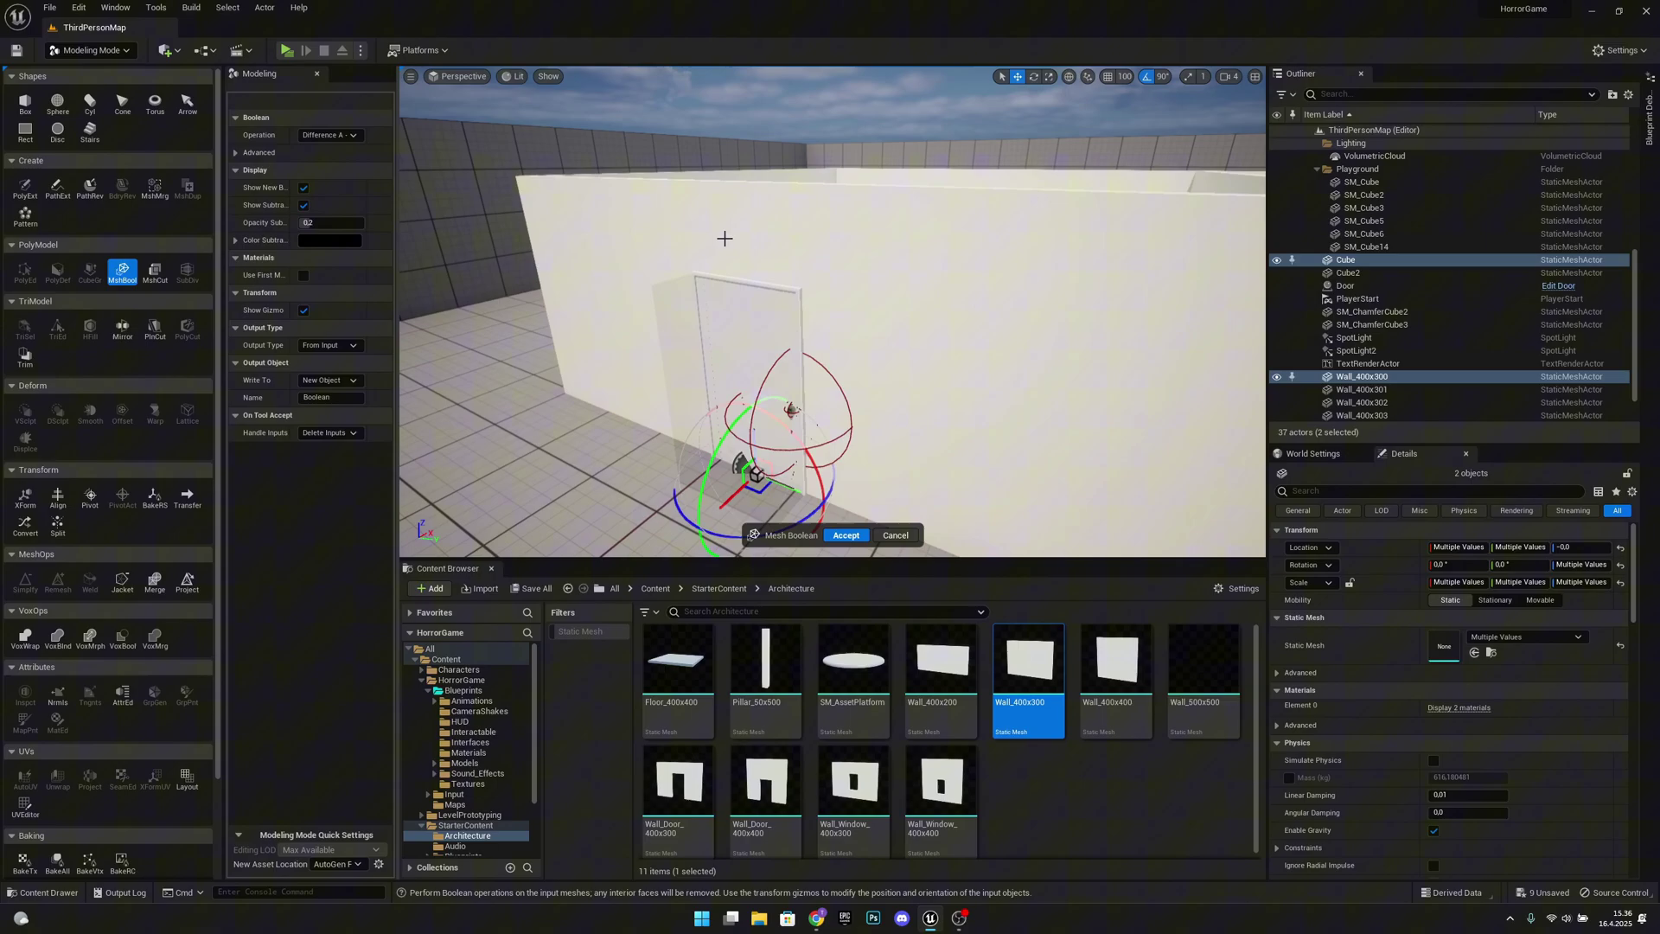
mouse_move(856, 330)
right_down()
mouse_move(510, 346)
mouse_move(410, 320)
mouse_move(828, 346)
mouse_move(822, 372)
mouse_move(588, 354)
mouse_move(726, 406)
mouse_move(822, 354)
mouse_move(832, 321)
right_up()
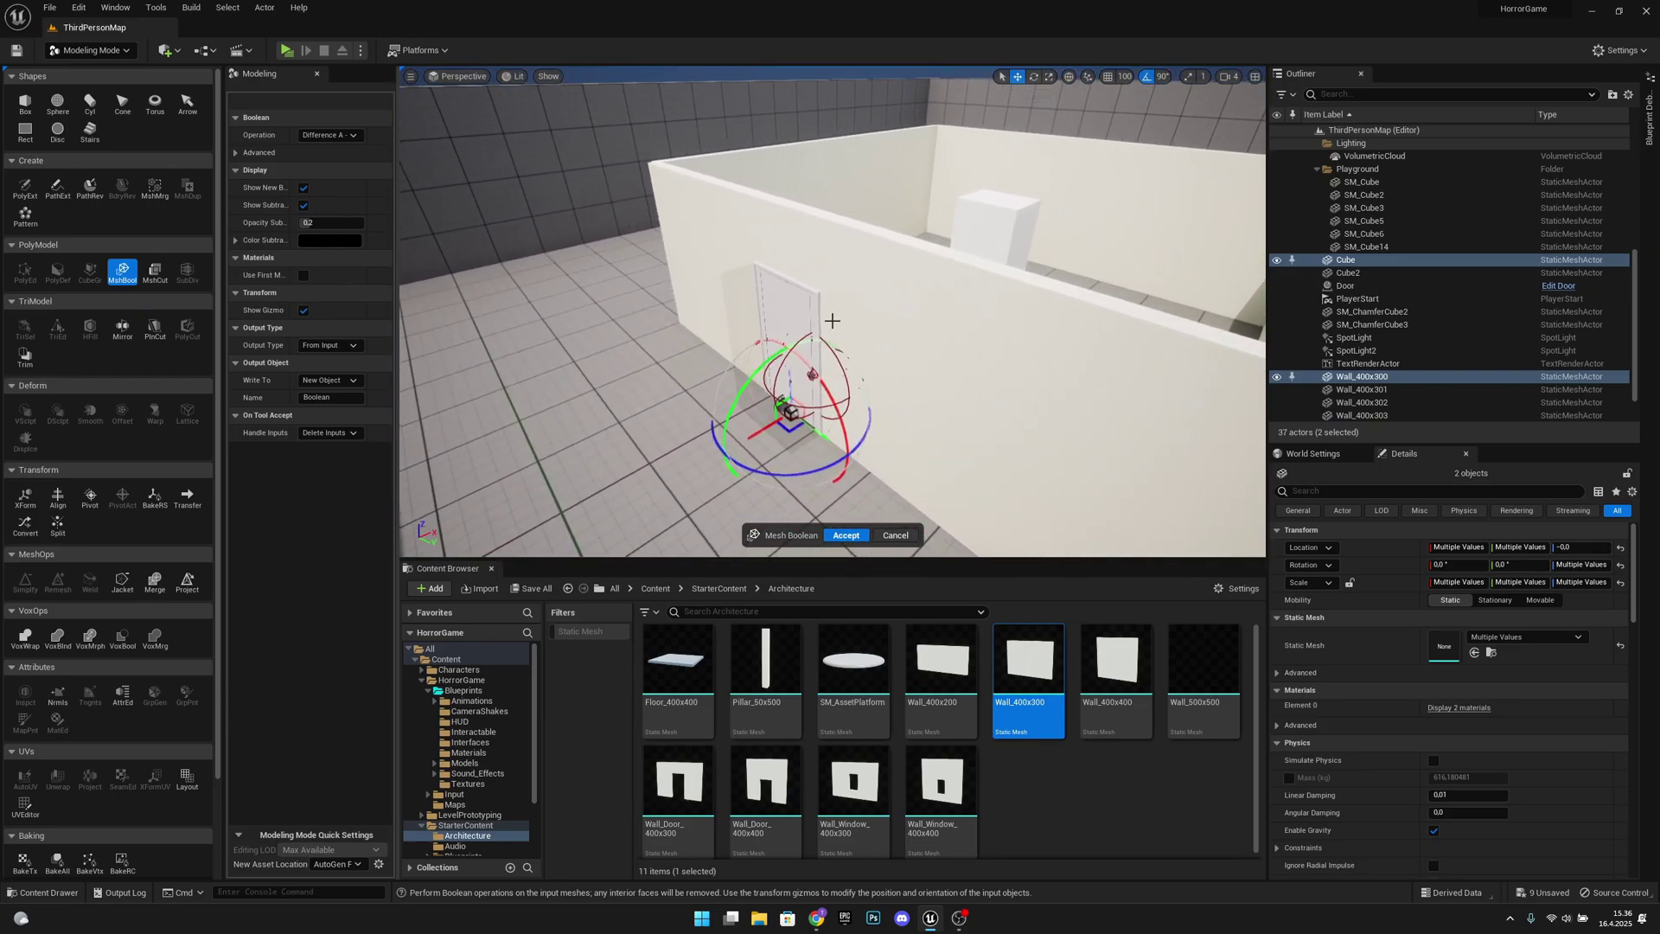
click(846, 536)
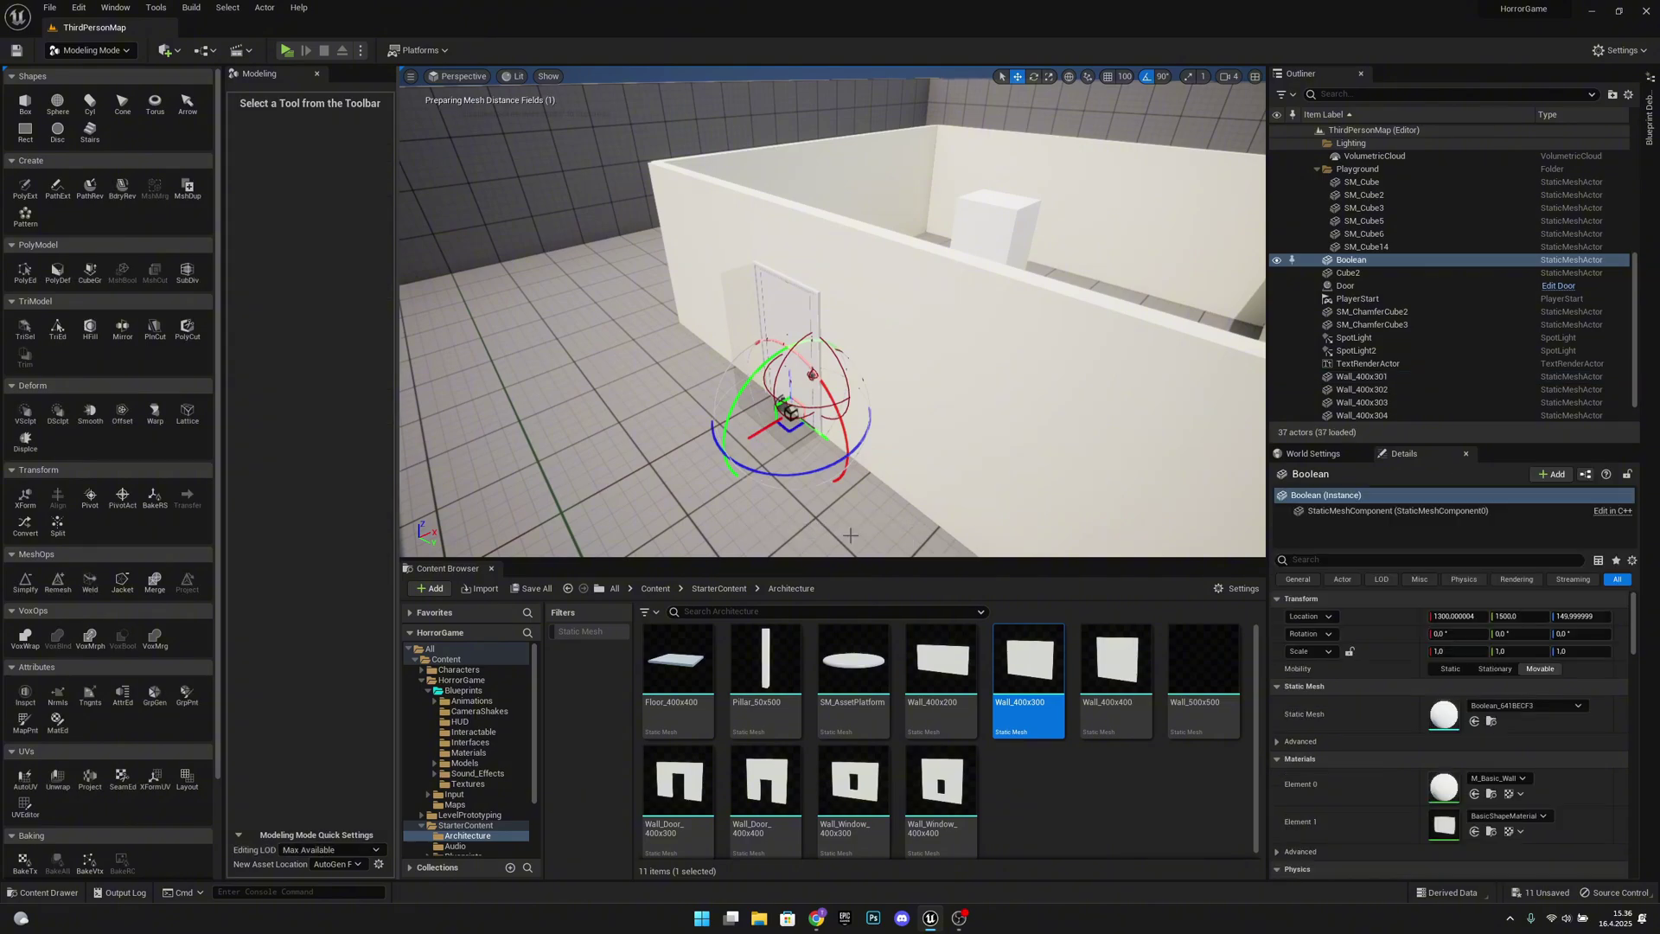
Try shifting the Door to an X location of about 1277 in the front doorway, and undo the move
right_drag(810, 391, 819, 386)
click(831, 395)
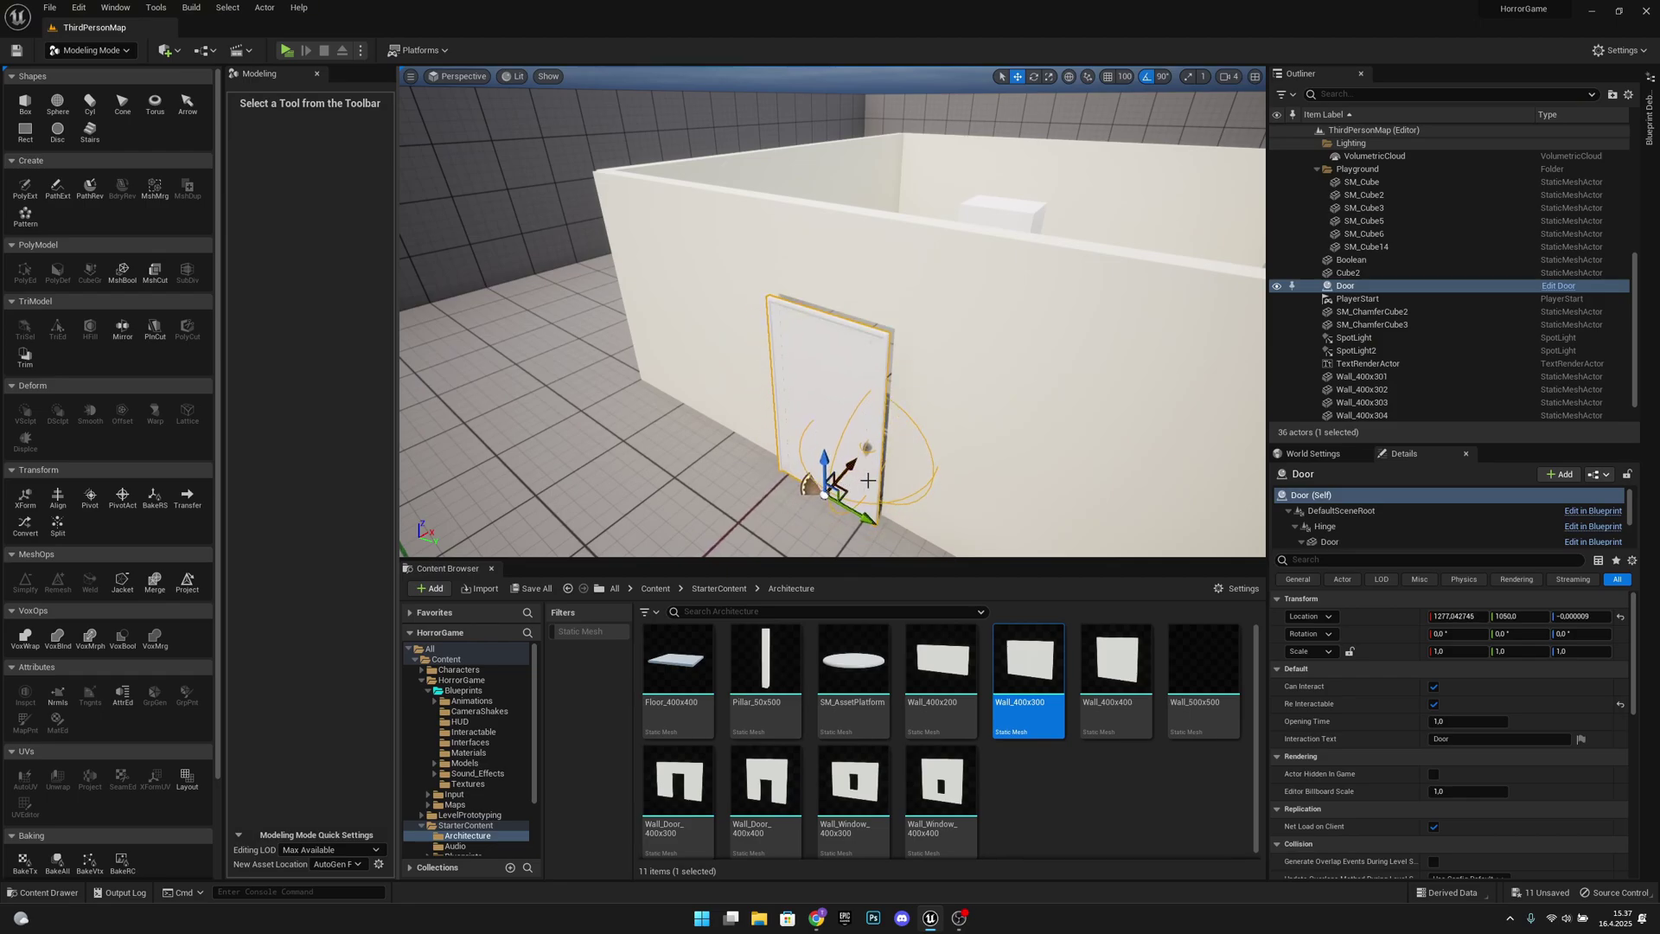
key(ctrl+z)
Reposition Cube2 along the X axis inside the room and rotate it -90° about Z to face the dividing wall
right_drag(908, 428, 1115, 519)
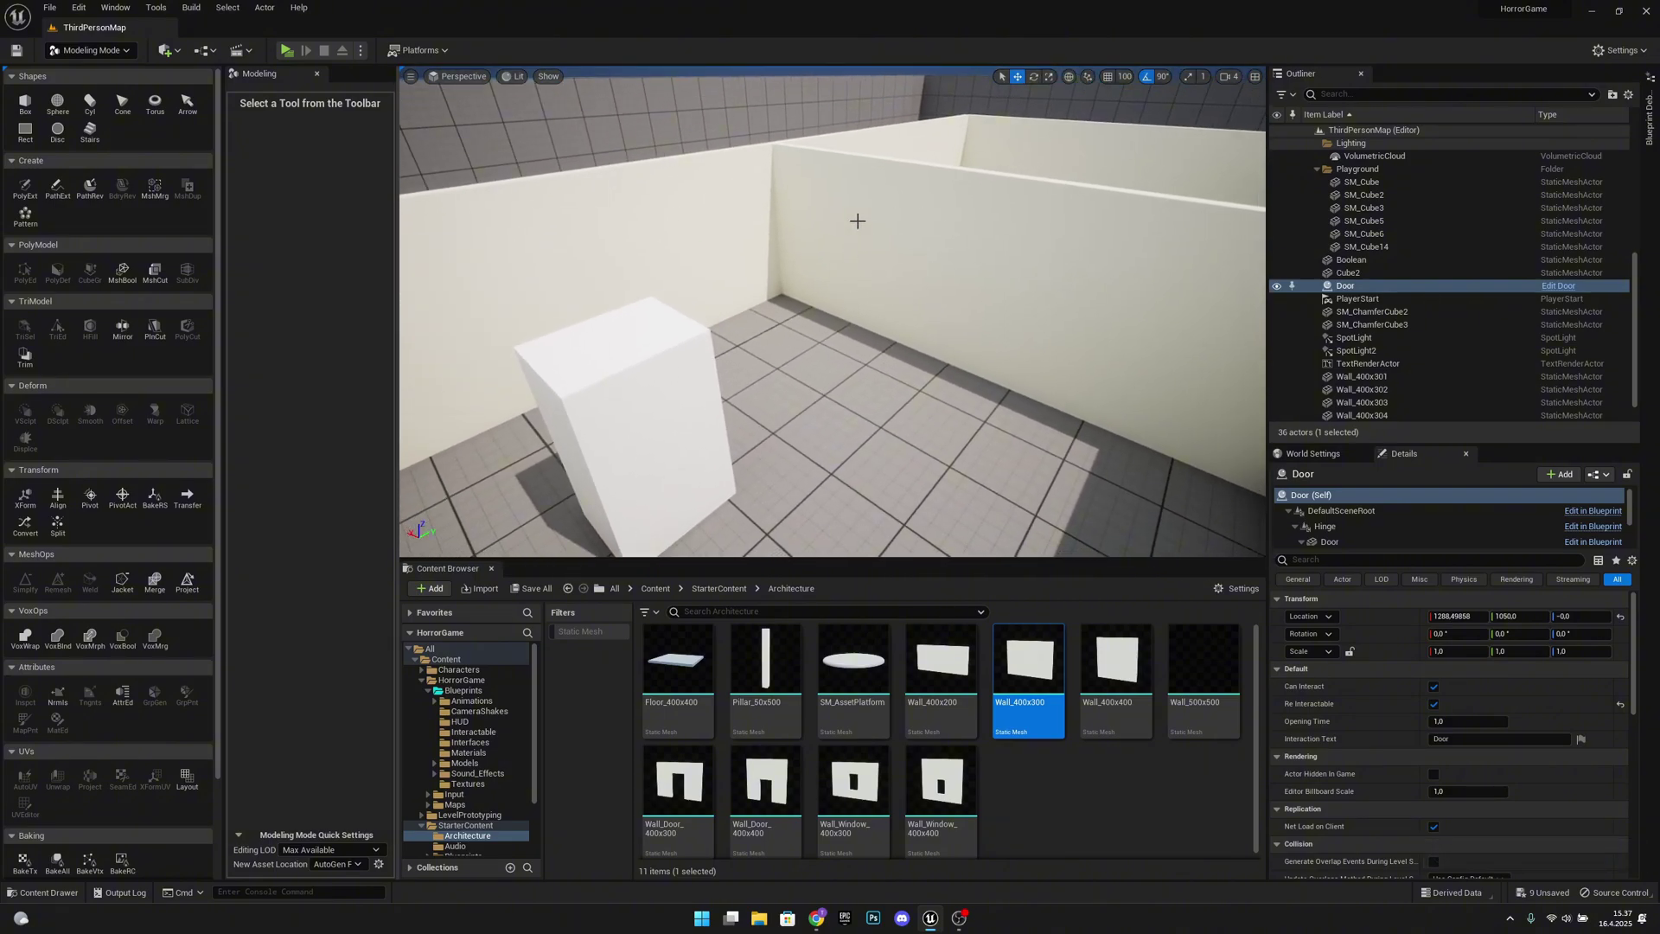
mouse_move(912, 302)
right_down()
mouse_move(878, 308)
mouse_move(890, 294)
right_up()
click(733, 328)
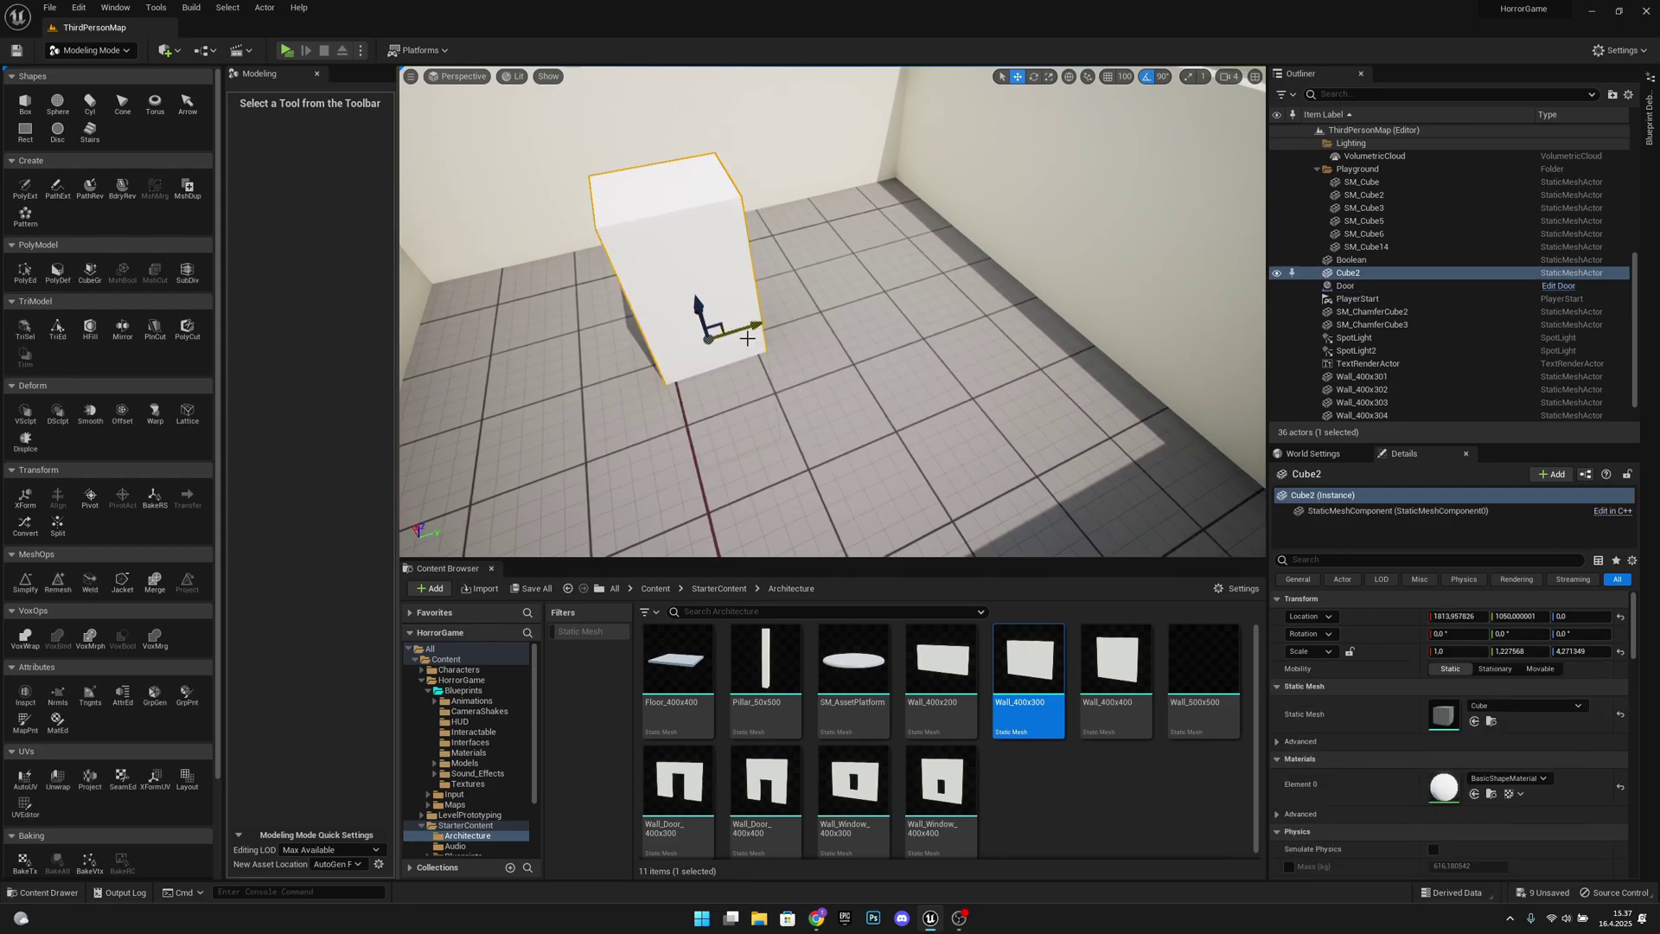
right_drag(749, 341, 696, 333)
right_drag(830, 311, 826, 313)
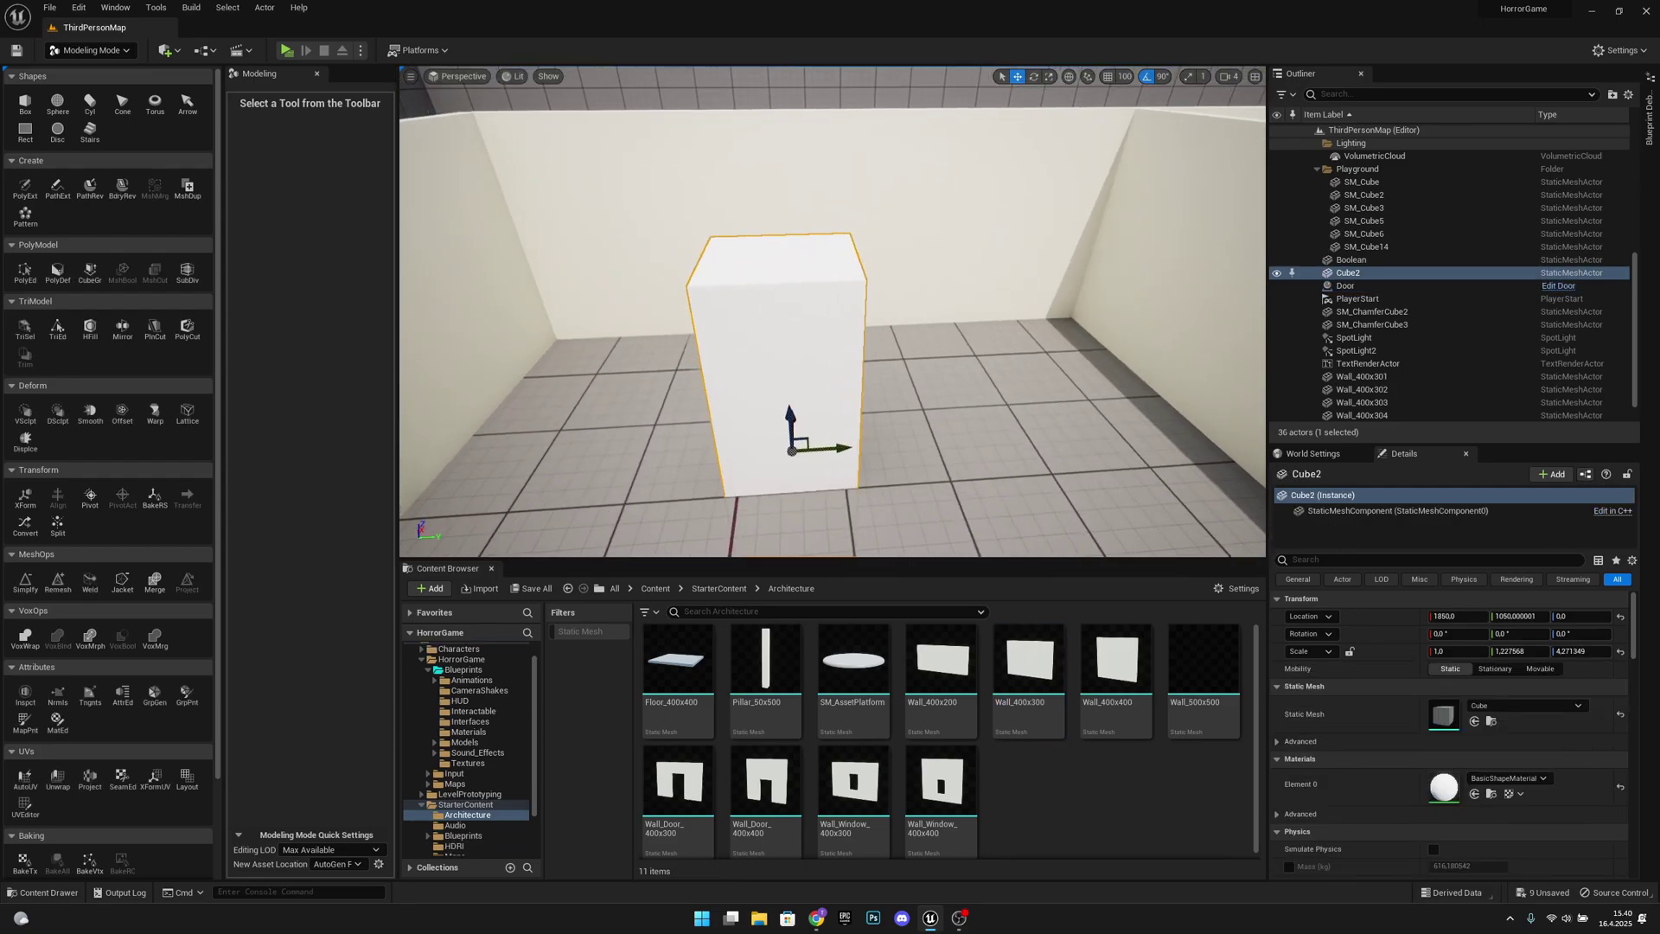
right_drag(830, 312, 812, 315)
key(e)
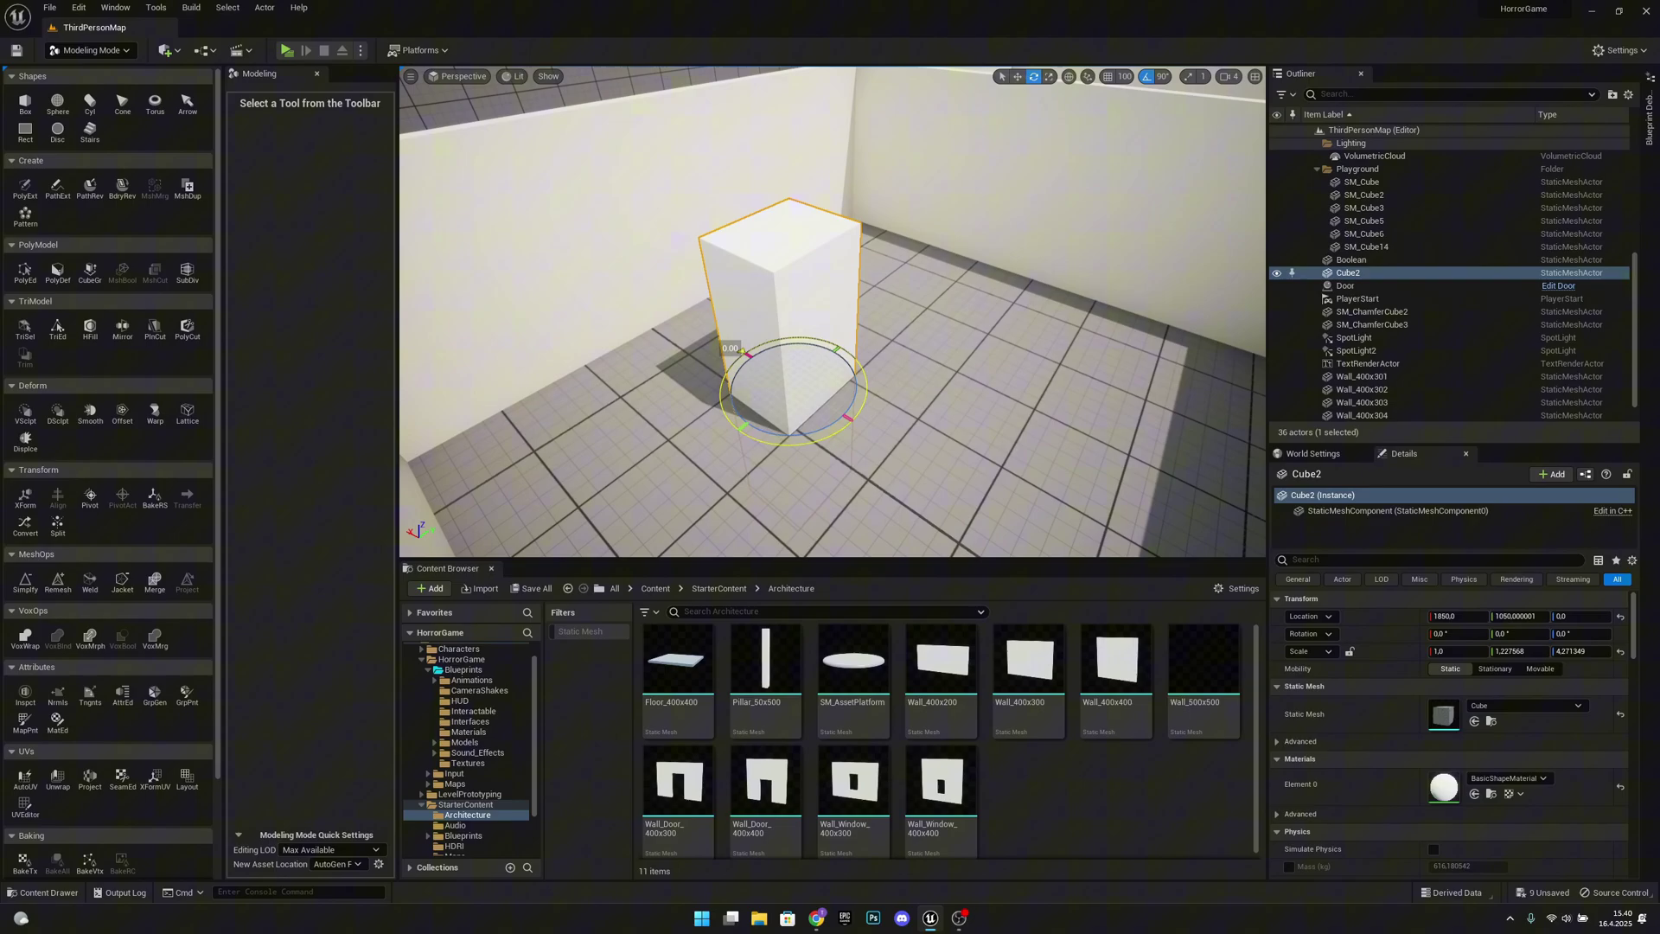
drag(741, 351, 731, 433)
right_drag(732, 432, 812, 415)
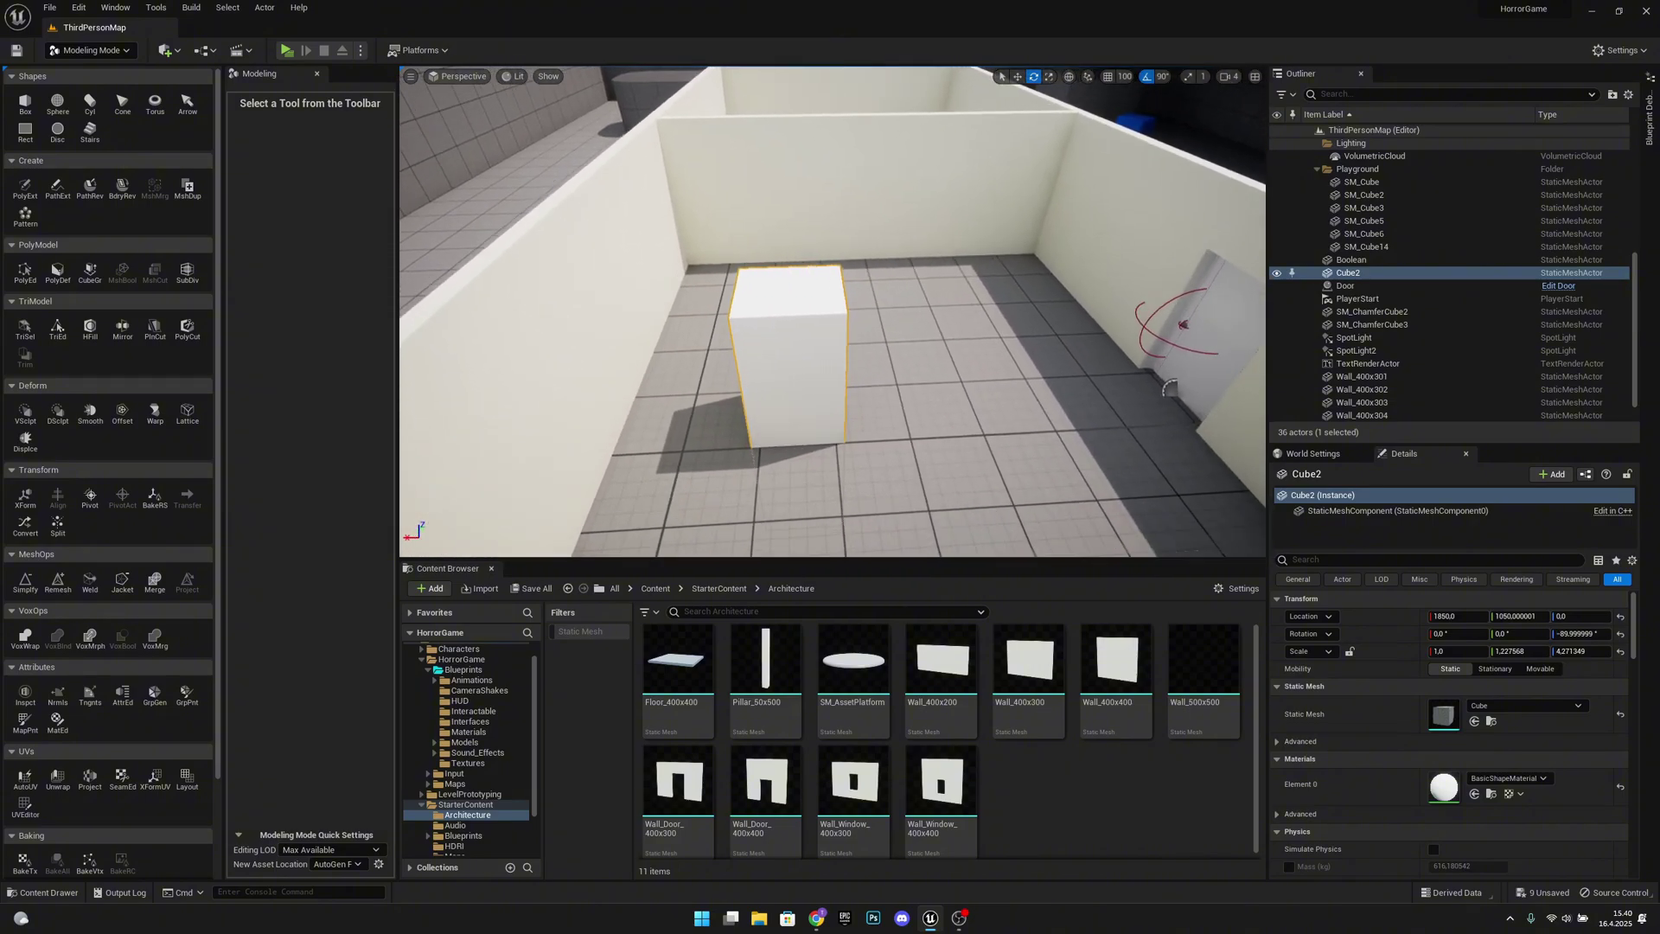
Move Cube2 through the dividing wall to a Y location of about 1507 and copy its location
right_drag(813, 315, 741, 229)
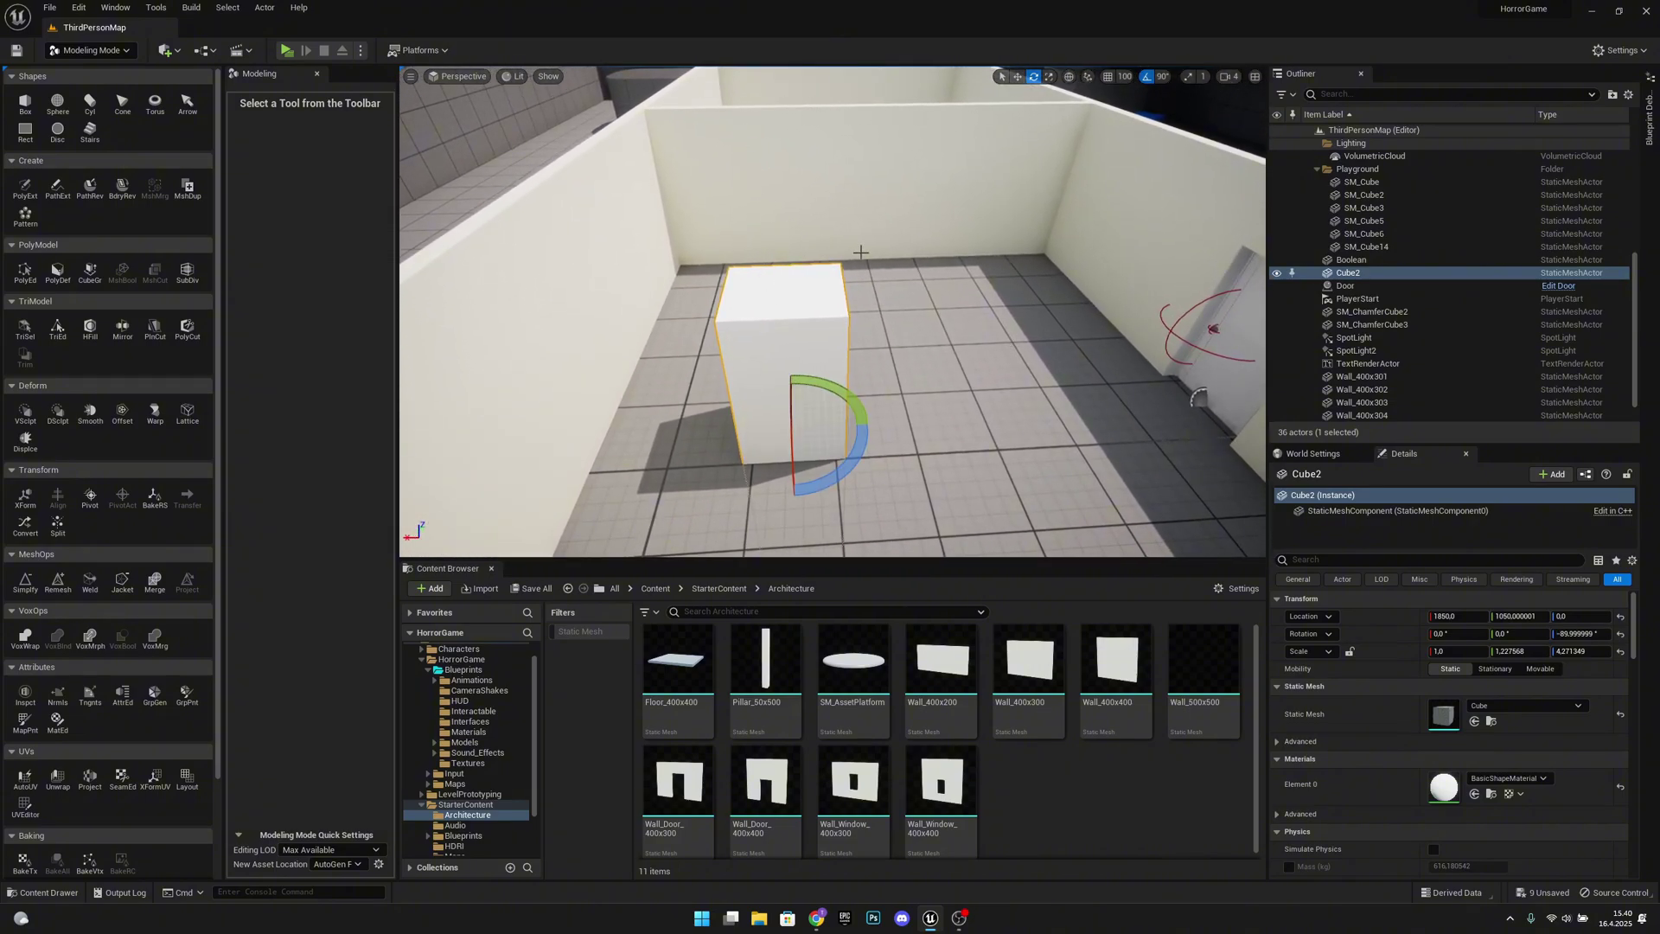
right_drag(862, 253, 890, 385)
key(w)
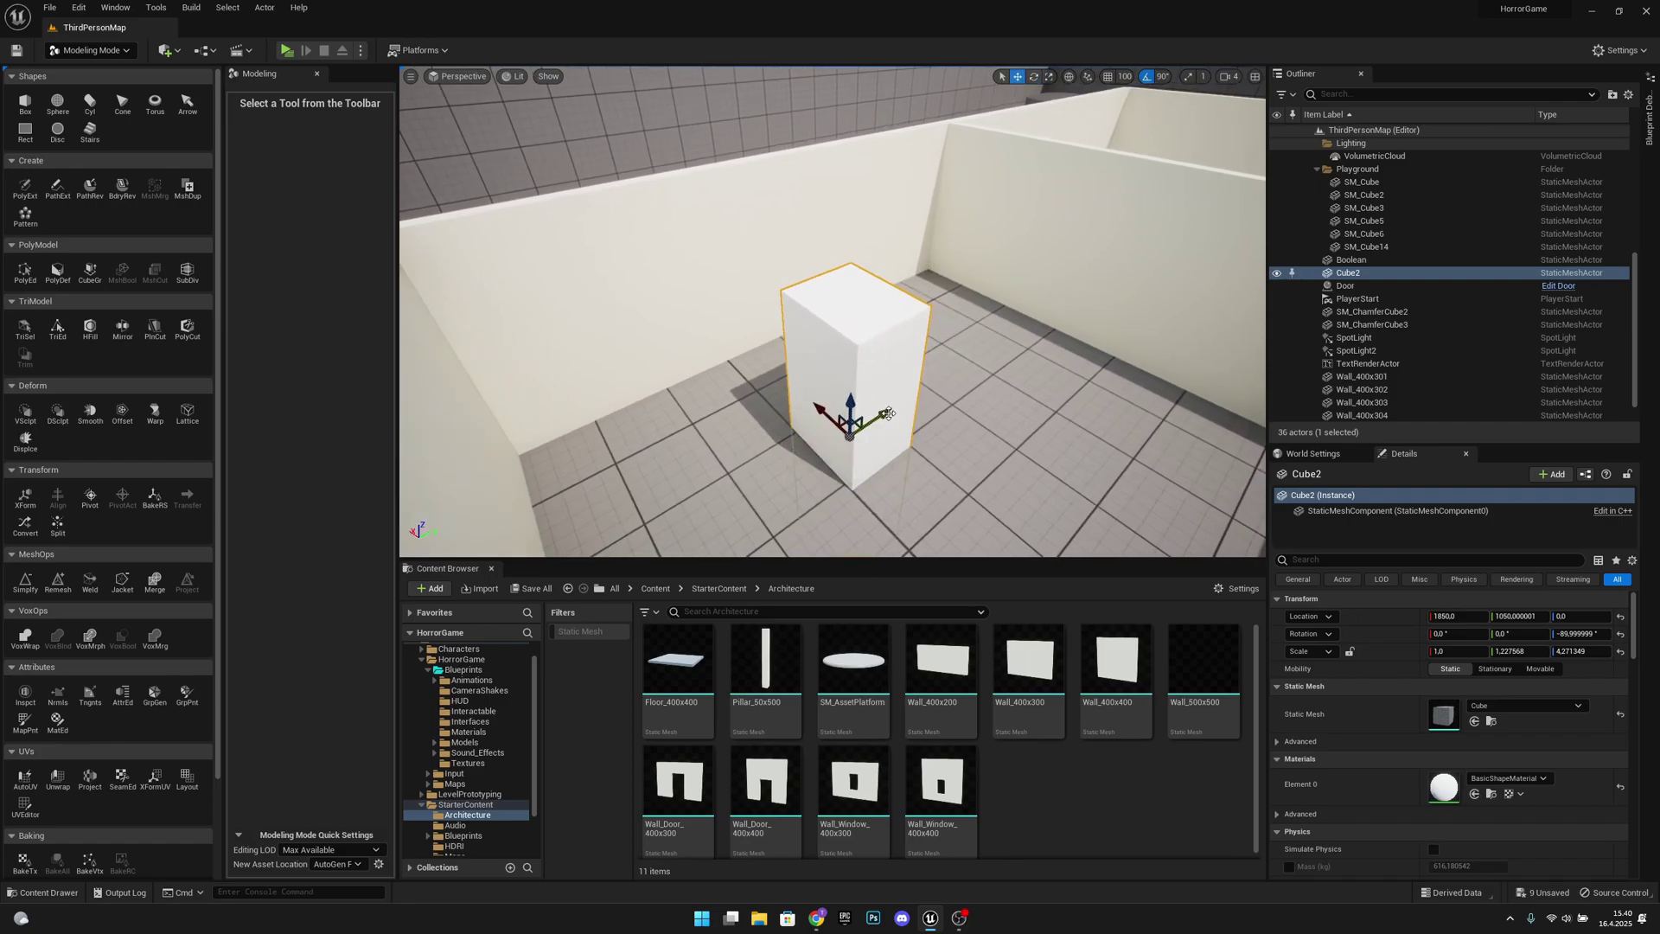
drag(950, 378, 1032, 362)
right_drag(1033, 361, 1105, 361)
key(w)
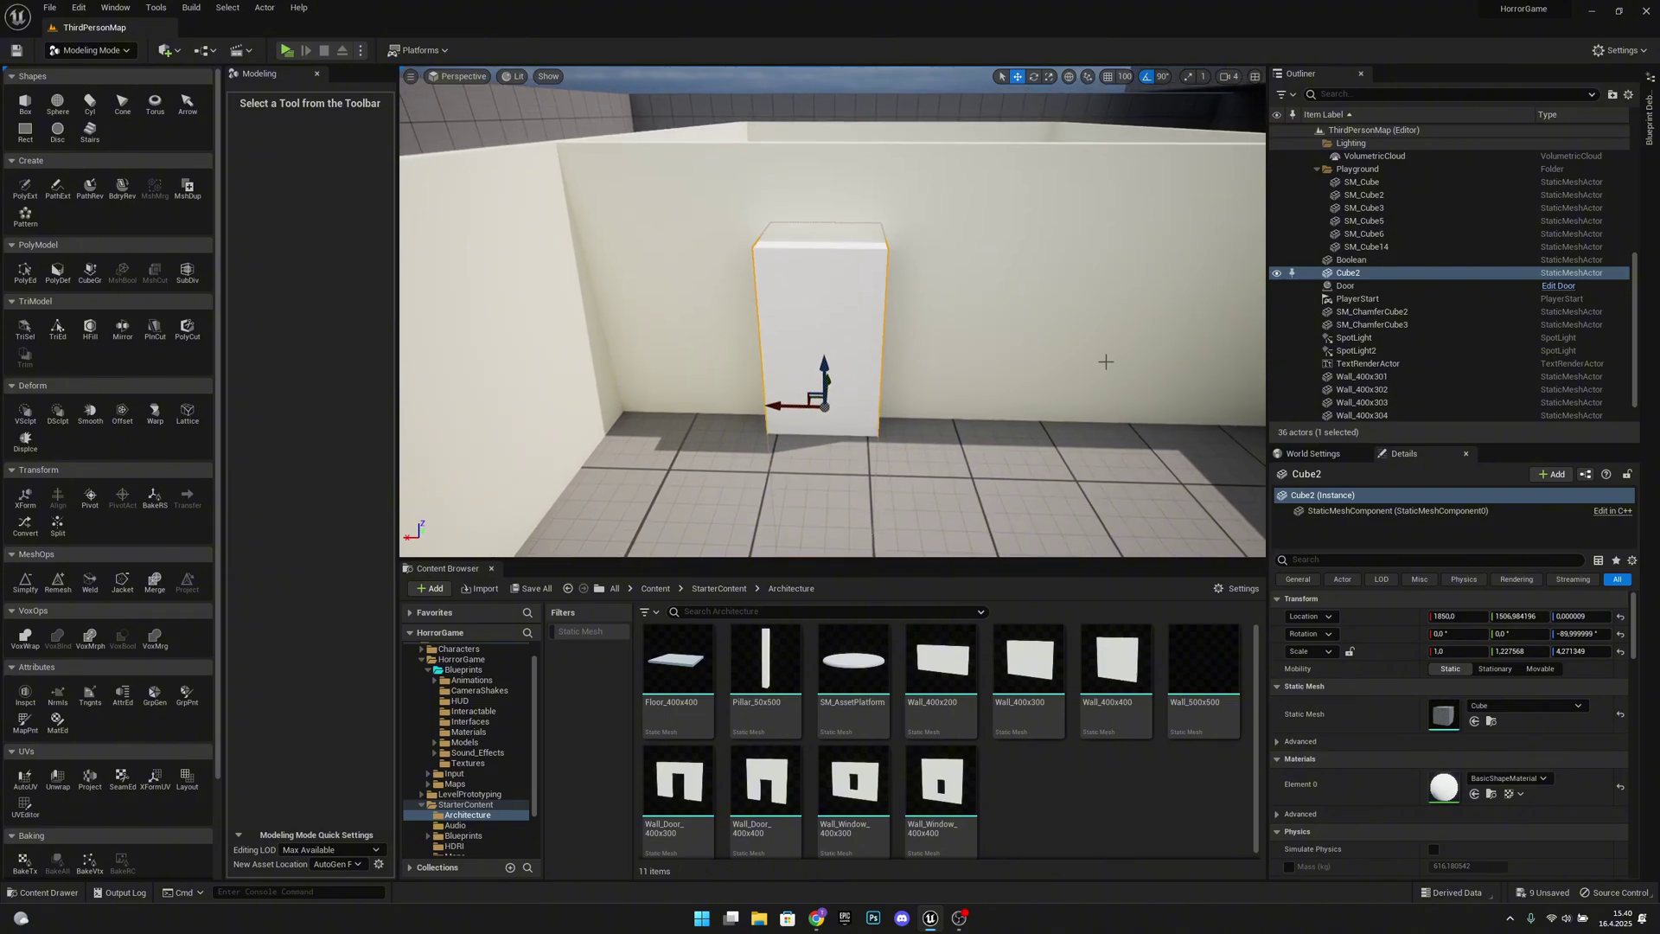
right_click(1389, 619)
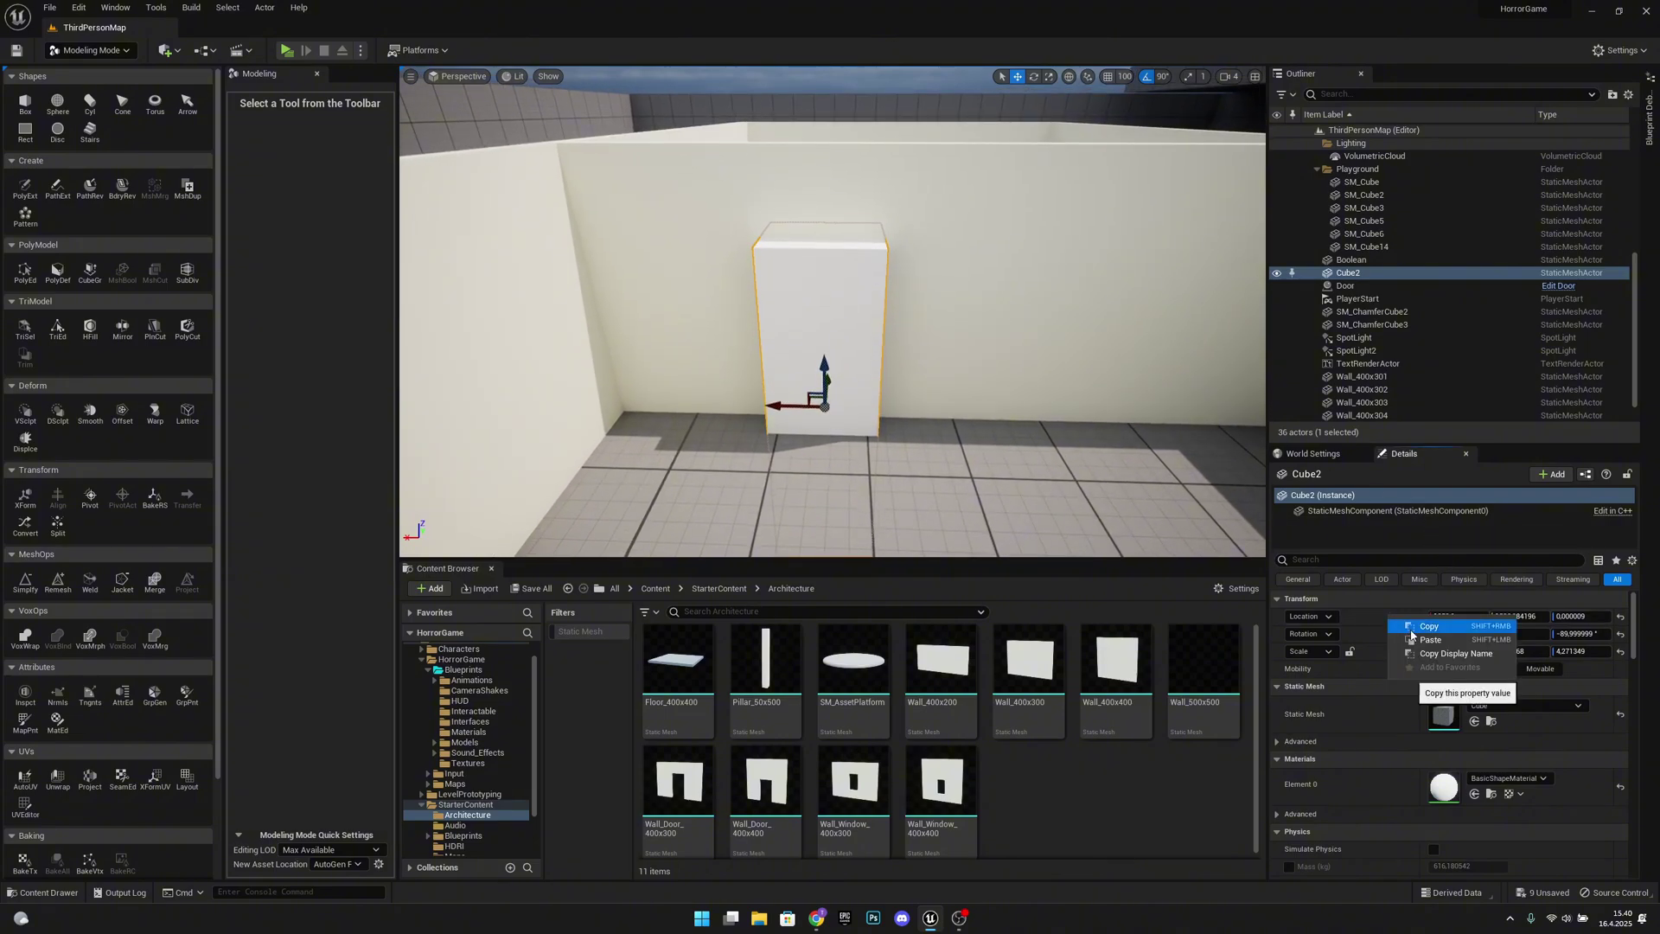
click(1411, 633)
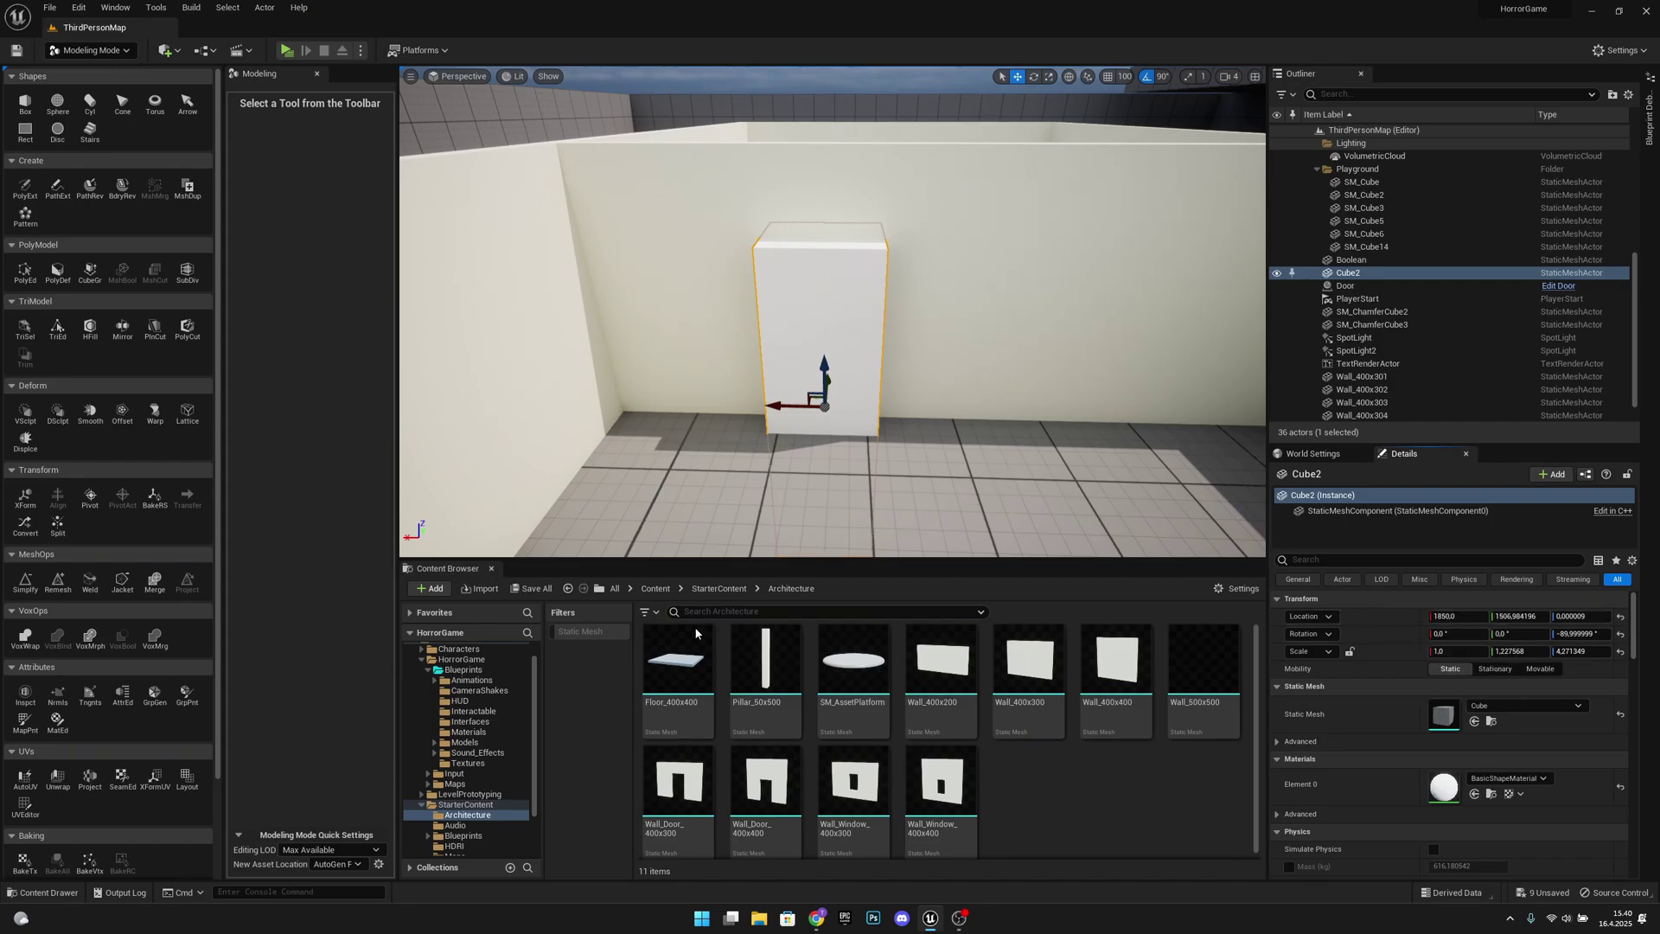
Place a second Door blueprint from the Interactable folder, rotated 90° about Z, and paste Cube2's copied location into it
click(464, 670)
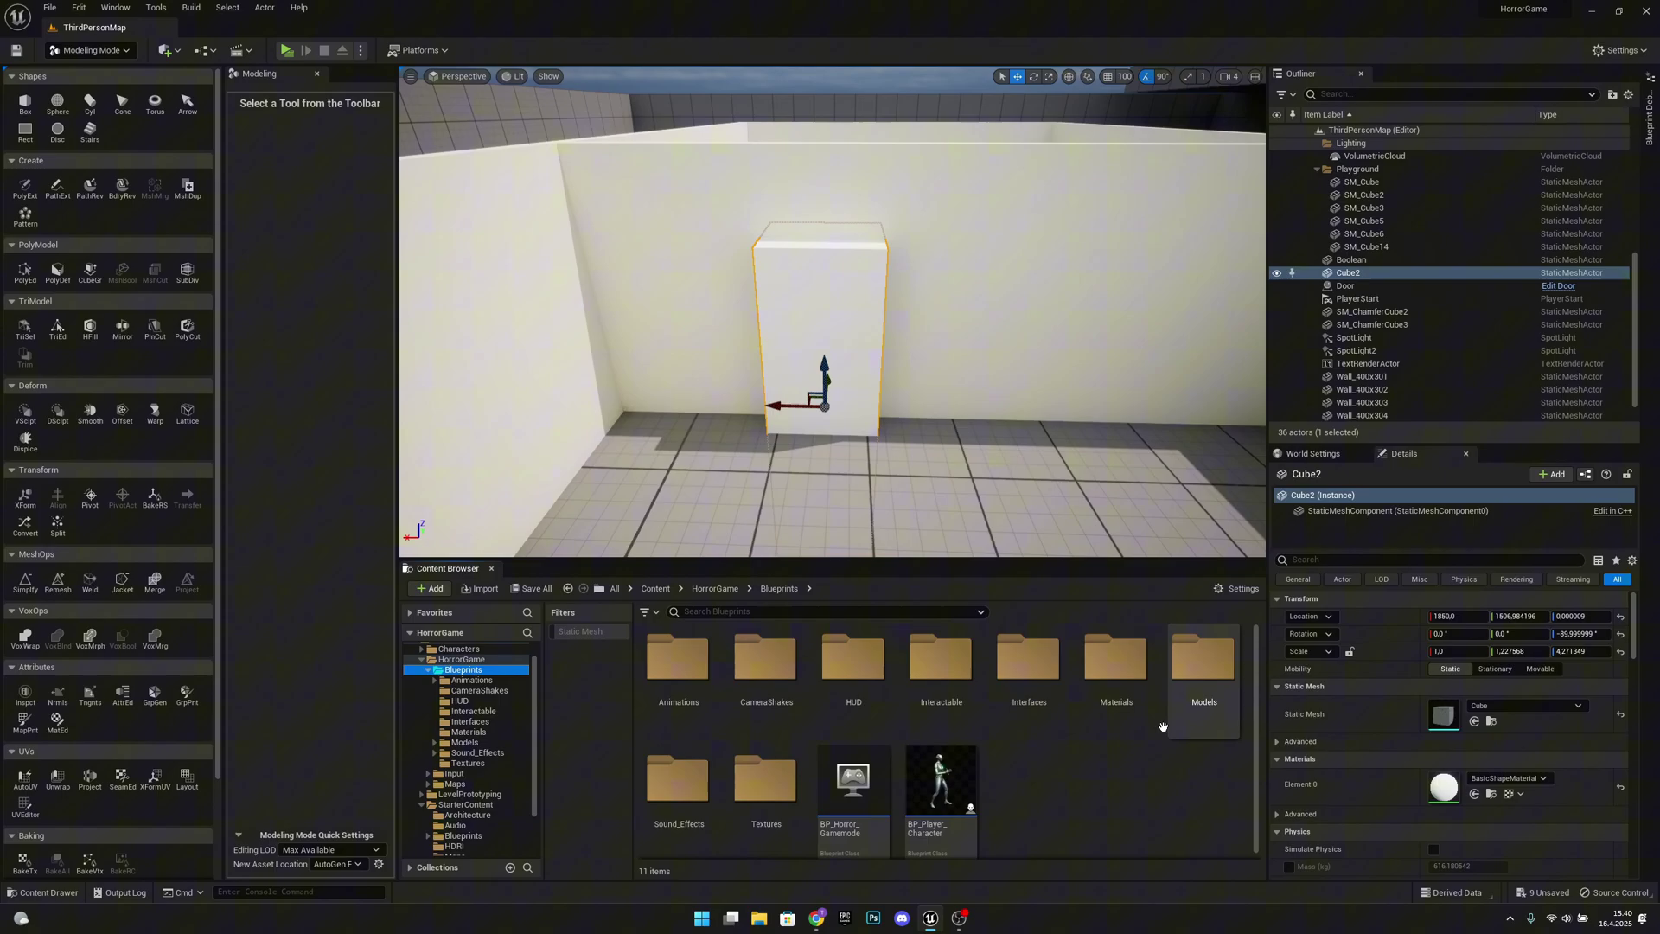
double_click(941, 661)
drag(673, 659, 805, 531)
drag(683, 493, 772, 445)
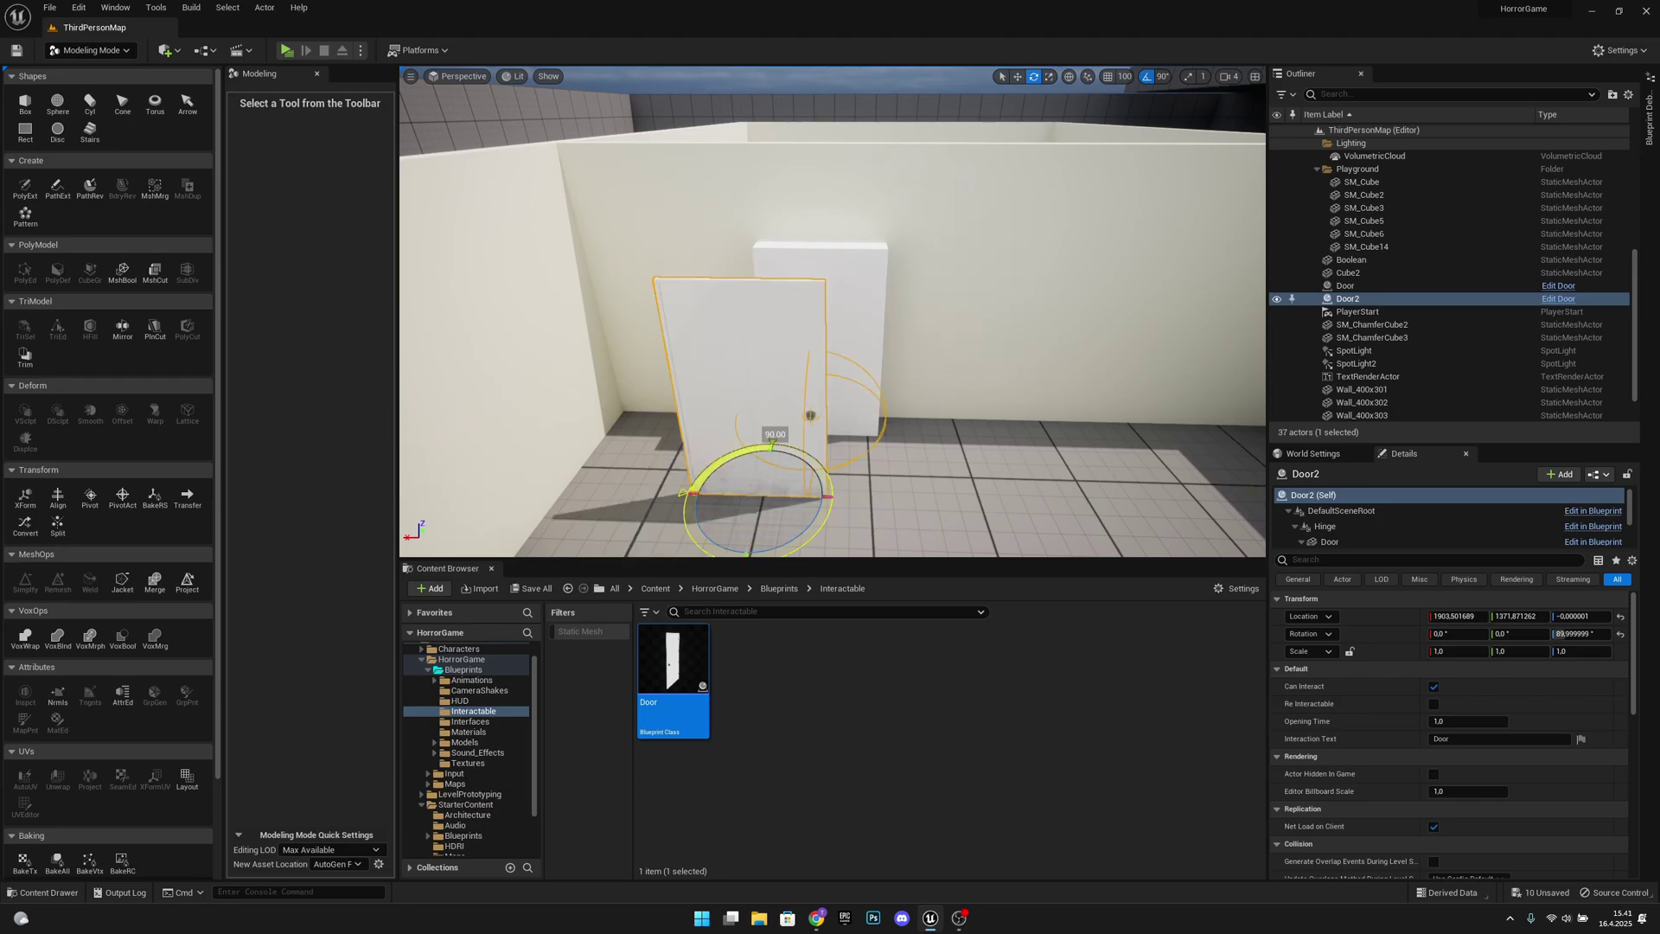
right_click(1381, 619)
click(1427, 639)
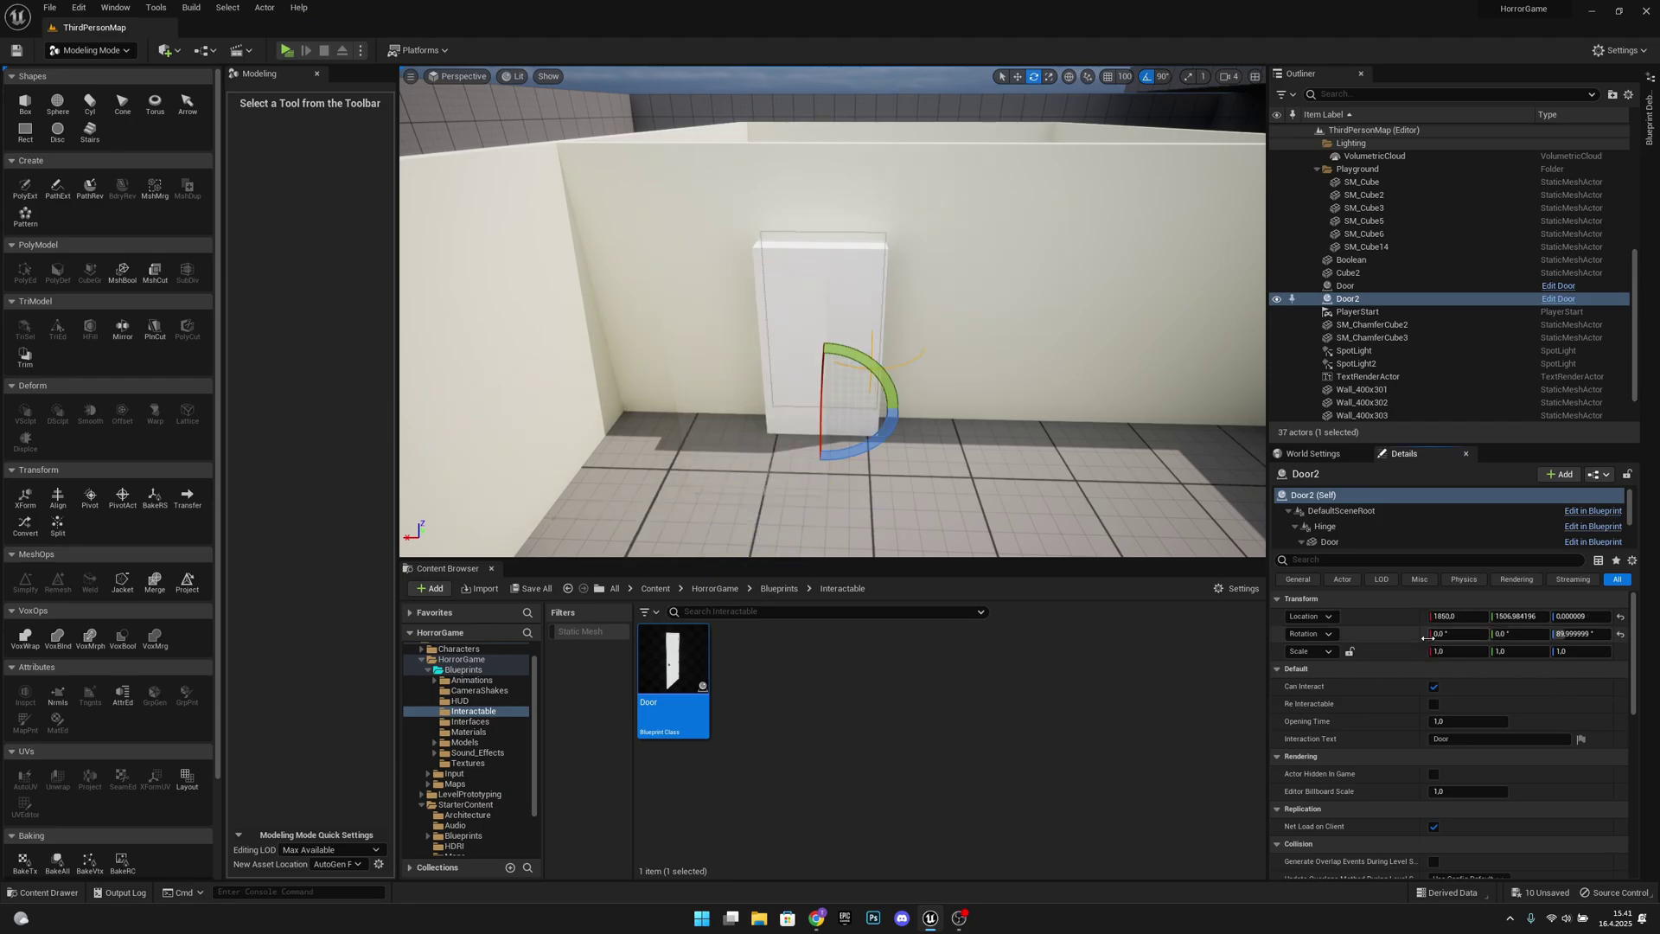
Subtract Cube2 from the dividing wall with a Mesh Boolean to cut the second doorway
right_drag(1166, 467, 1056, 402)
click(1055, 402)
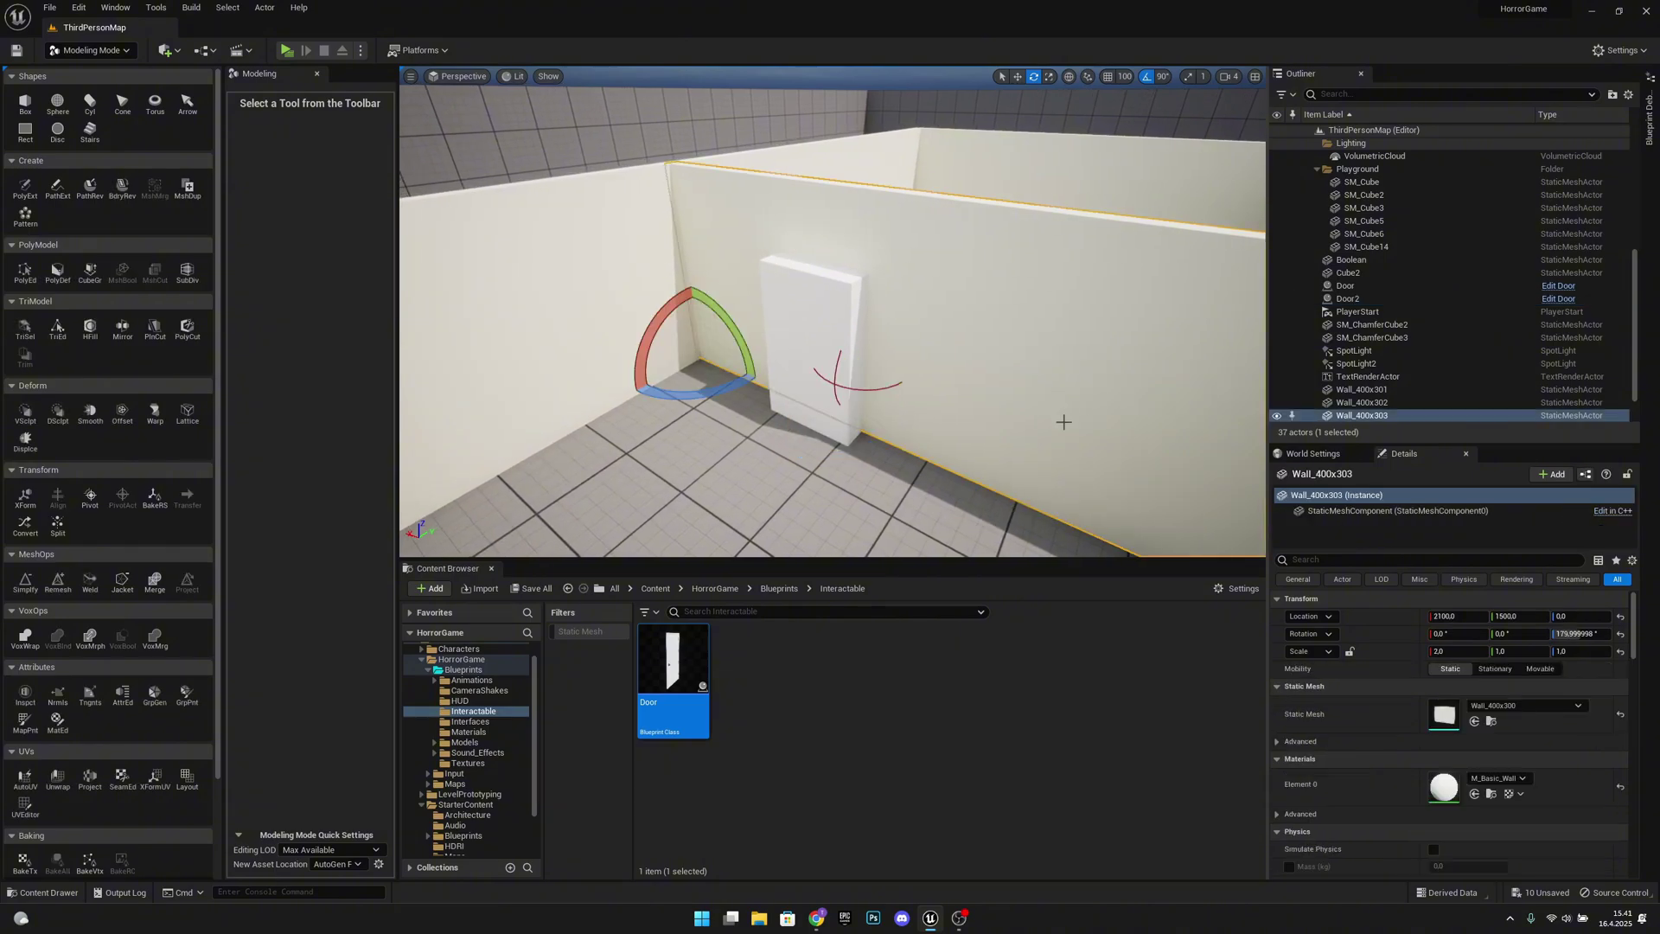
ctrl+click(811, 313)
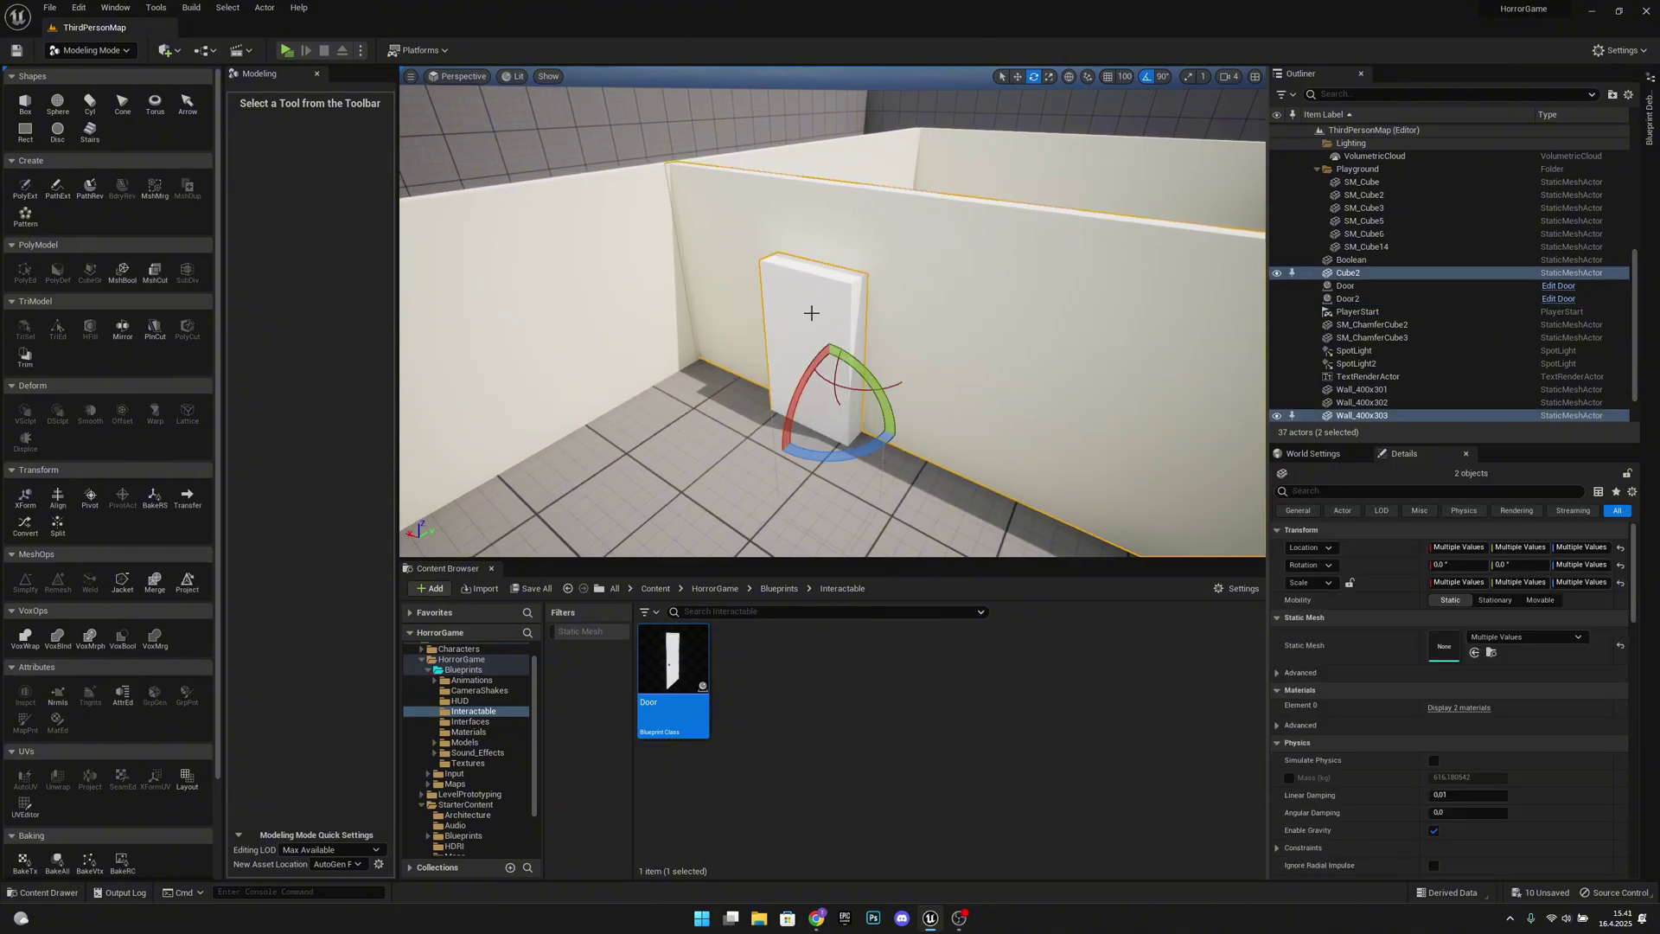
click(123, 274)
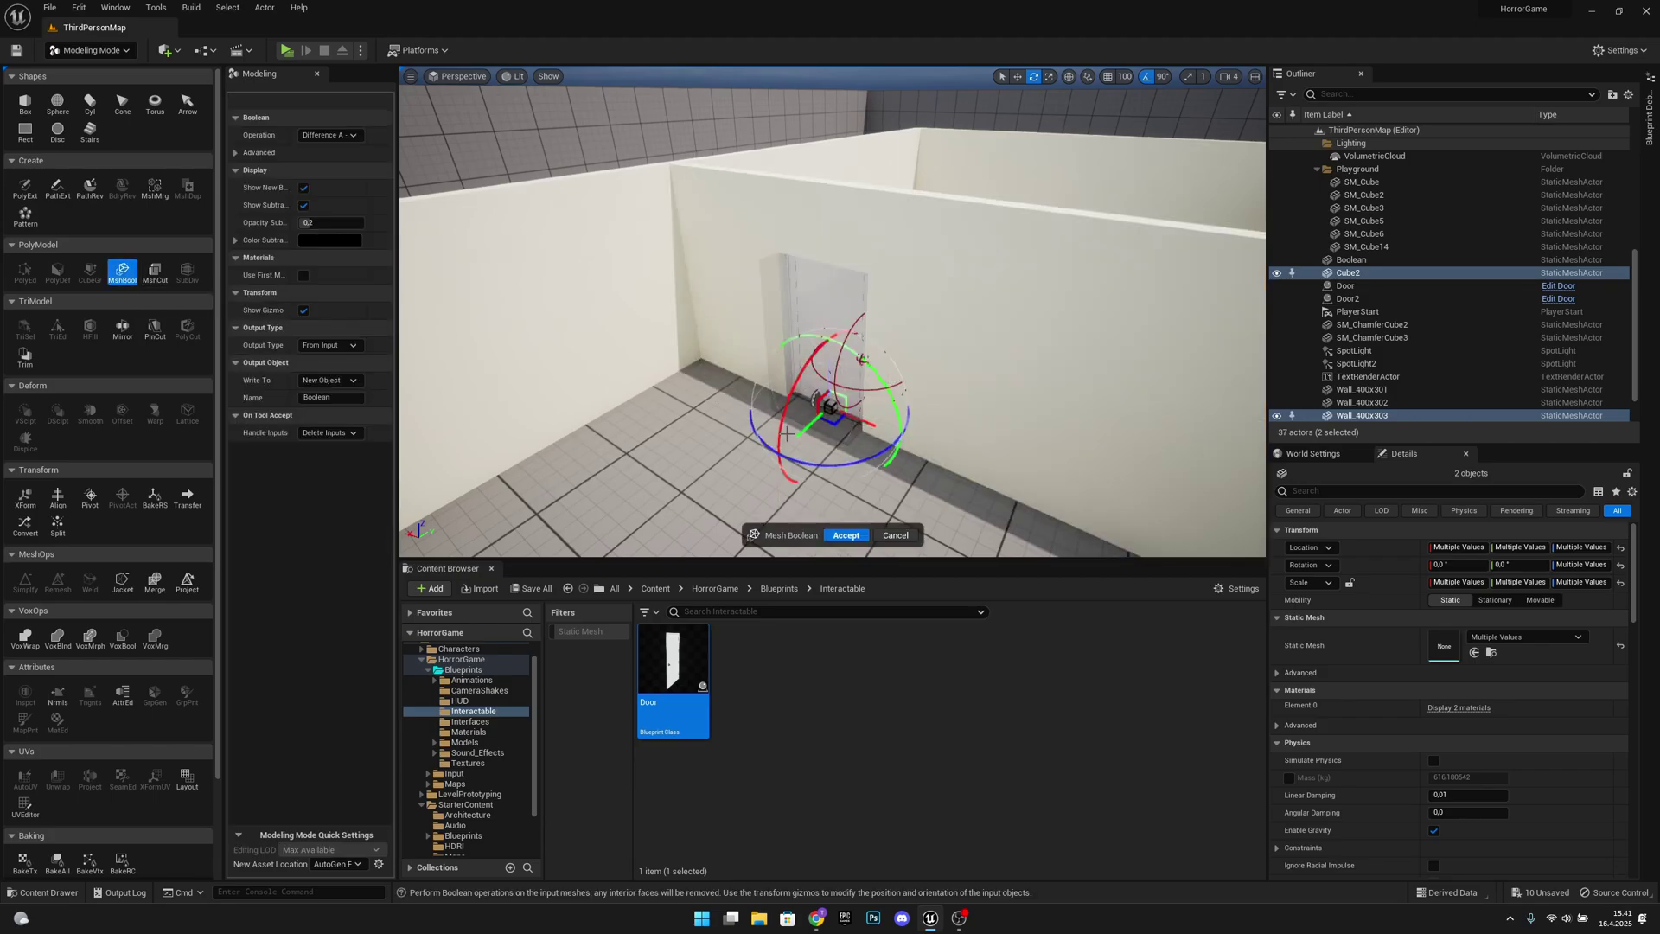
click(847, 535)
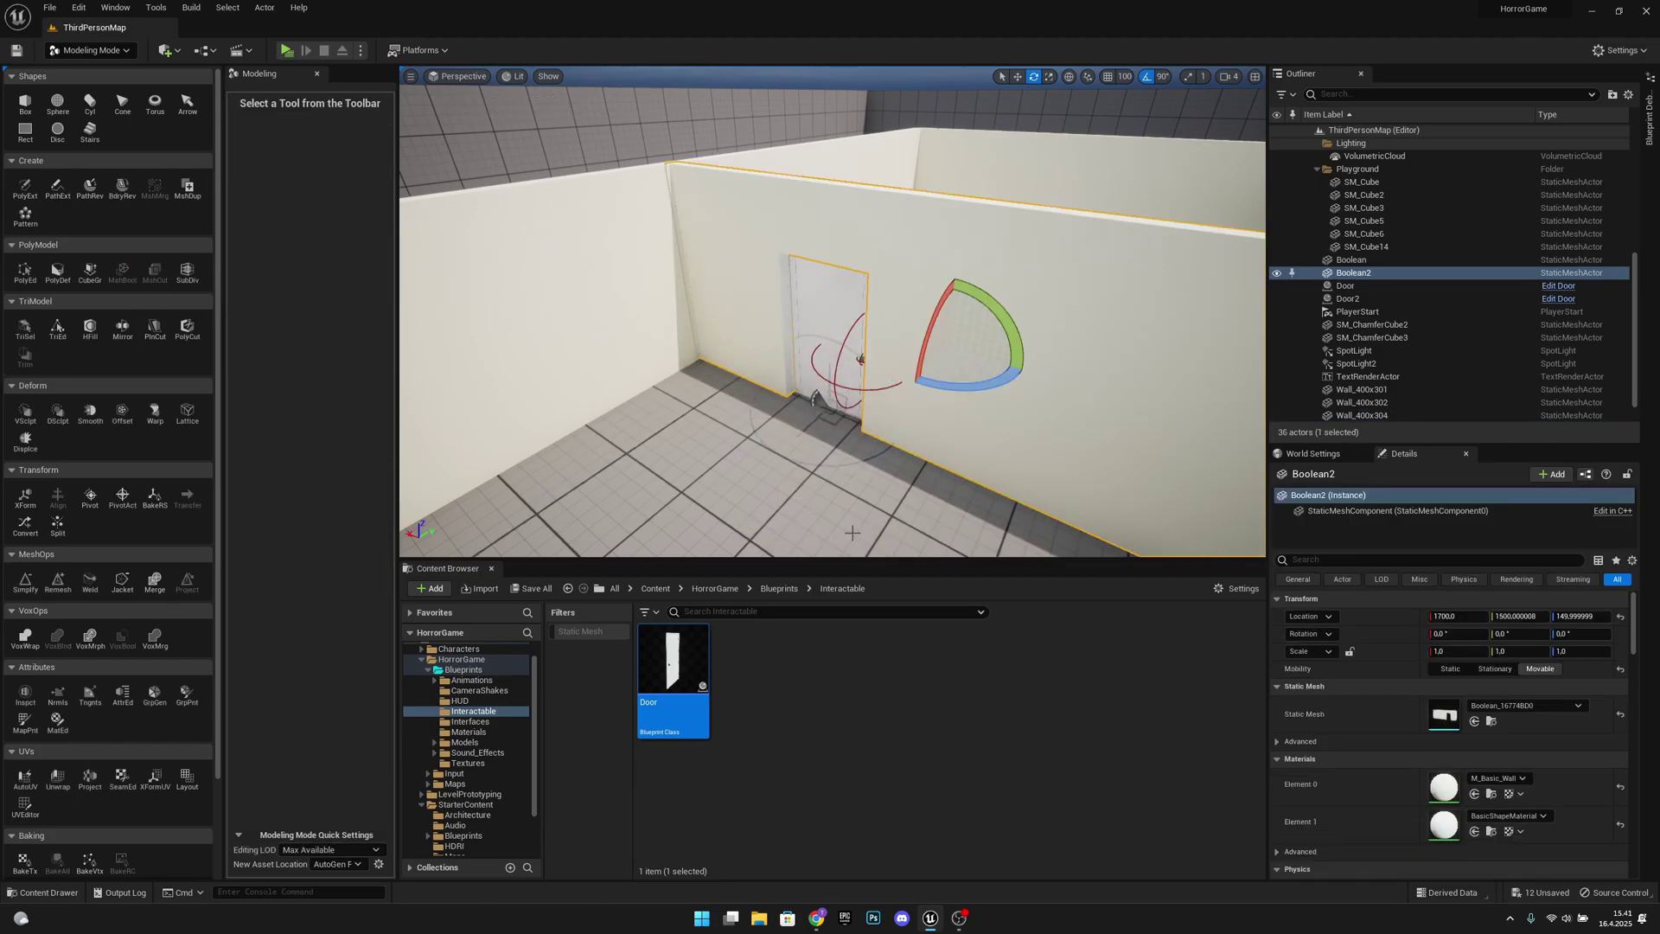
Shift Door2 to a Y location of about 1489 within its doorway and save the level
click(825, 317)
key(f)
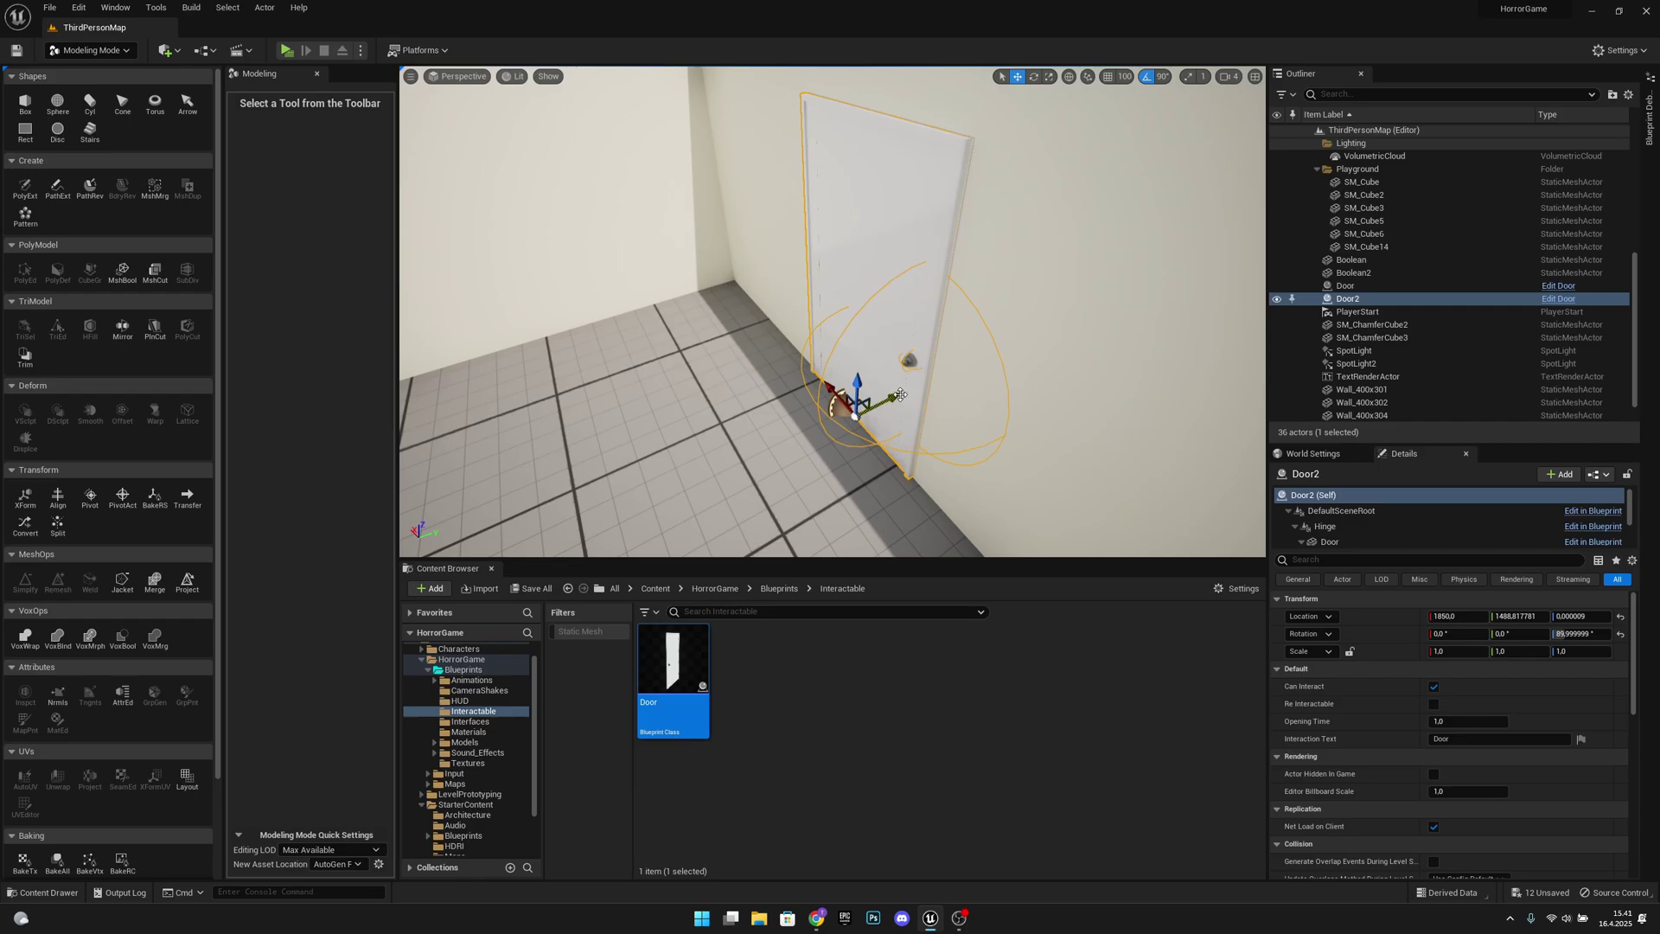
key(d)
mouse_move(956, 364)
right_down()
mouse_move(852, 328)
mouse_move(977, 346)
mouse_move(878, 341)
mouse_move(908, 385)
mouse_move(952, 366)
right_up()
key(a)
key(s)
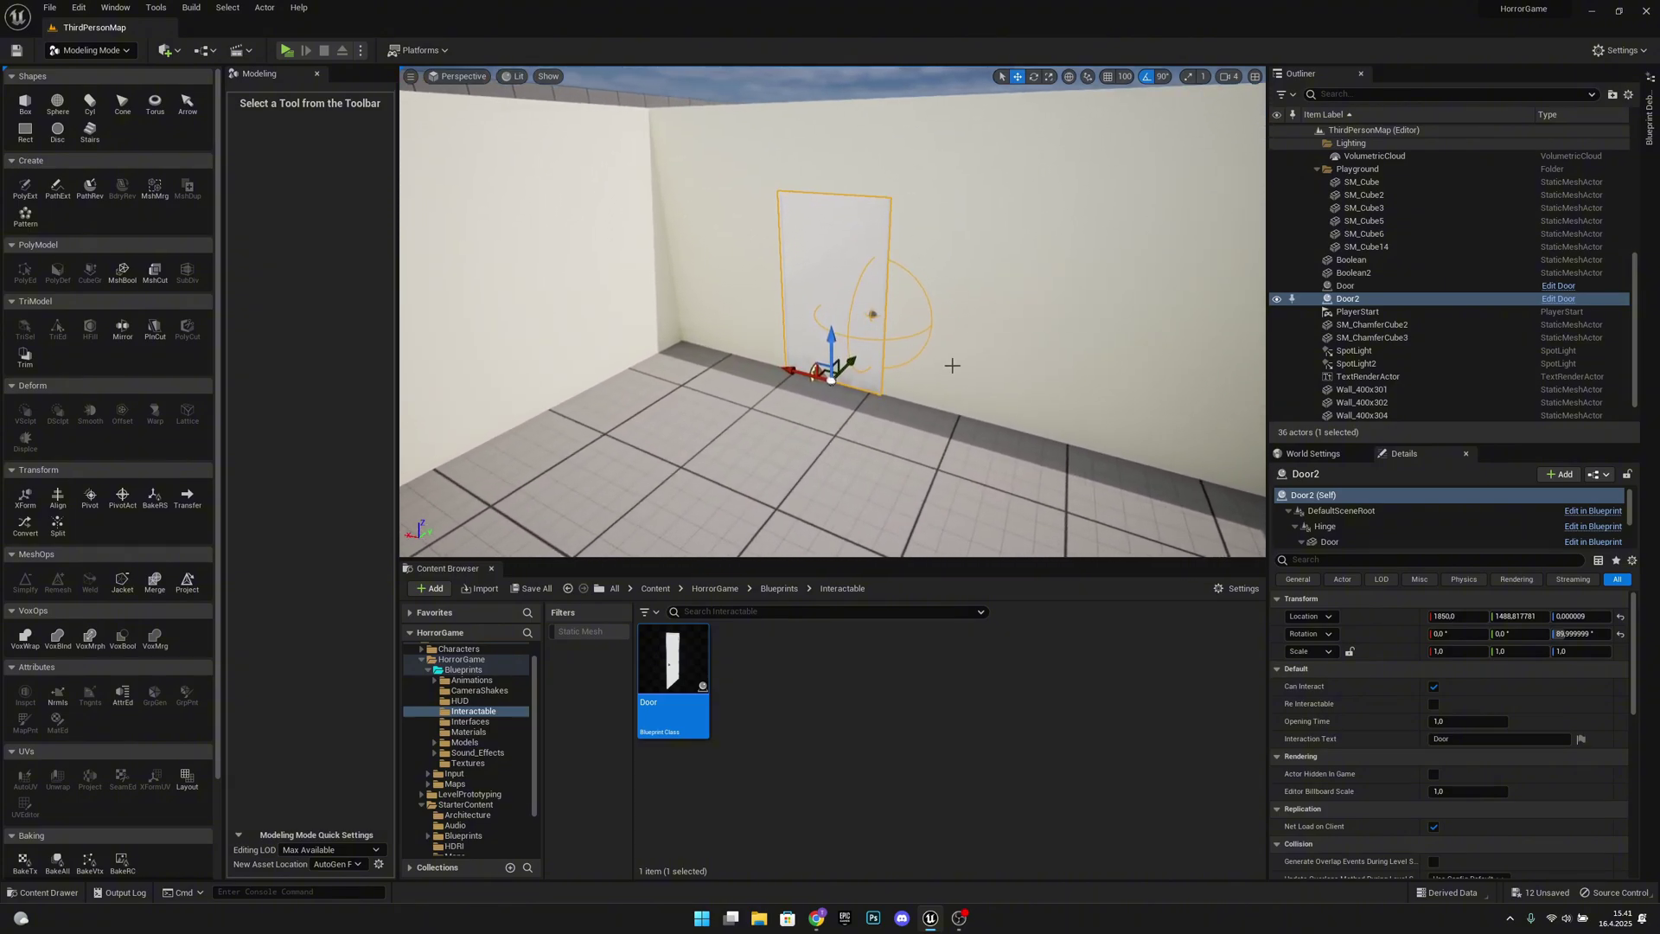
click(16, 50)
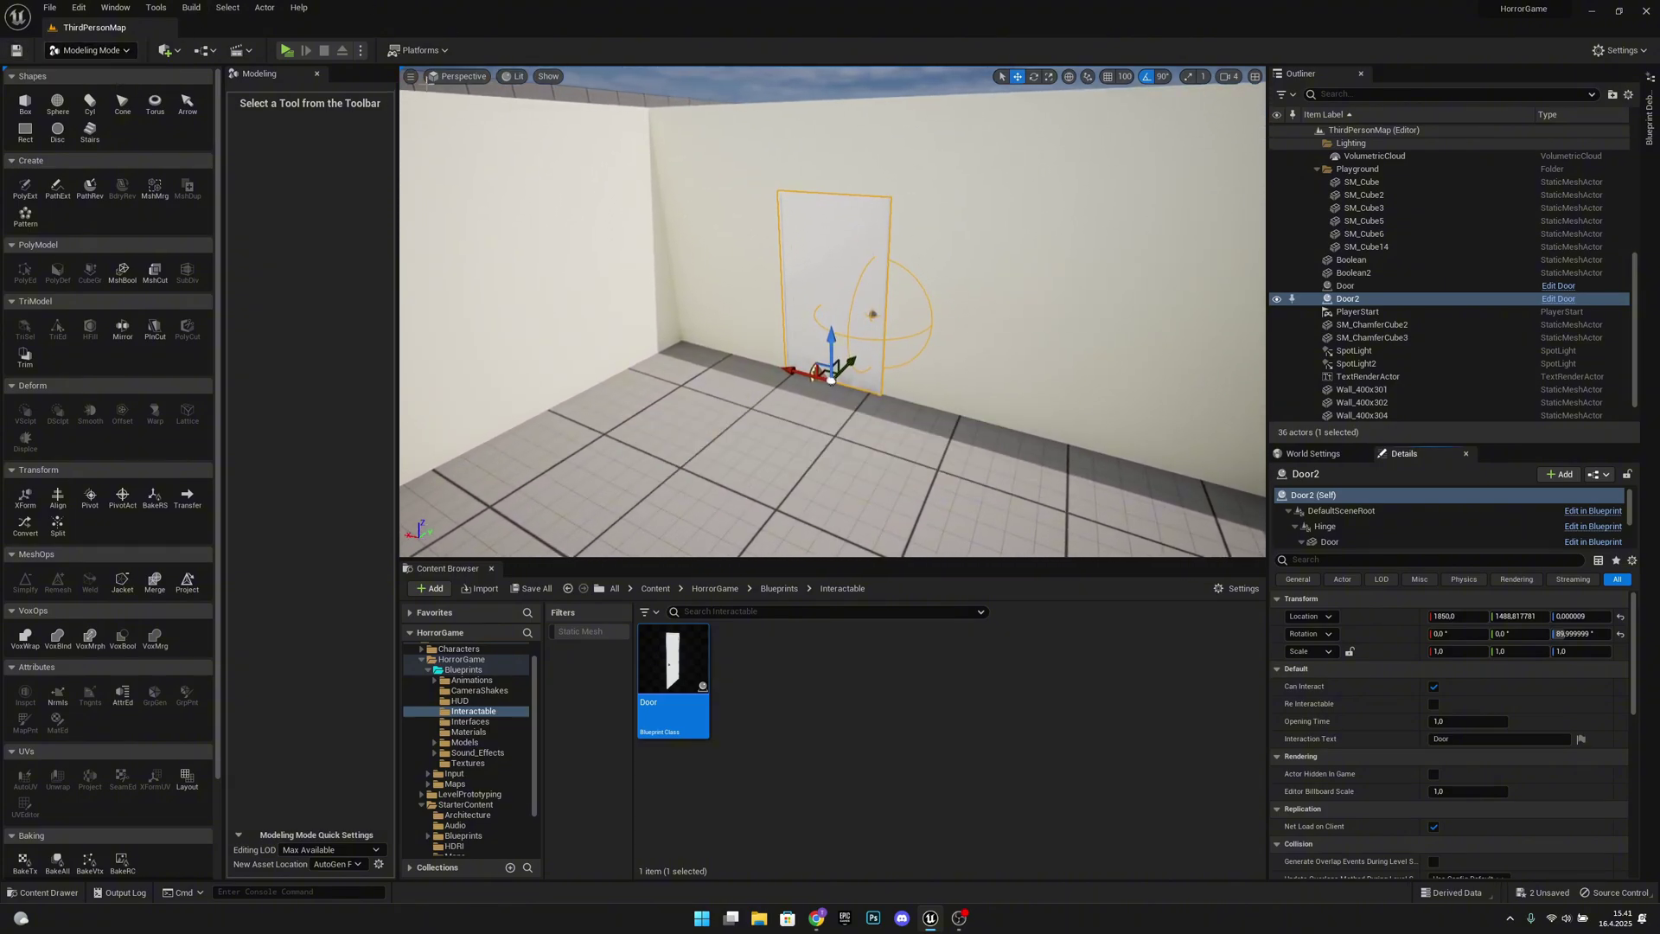
Play-test the level by opening the doors and walking through both doorways, and end the preview
click(288, 53)
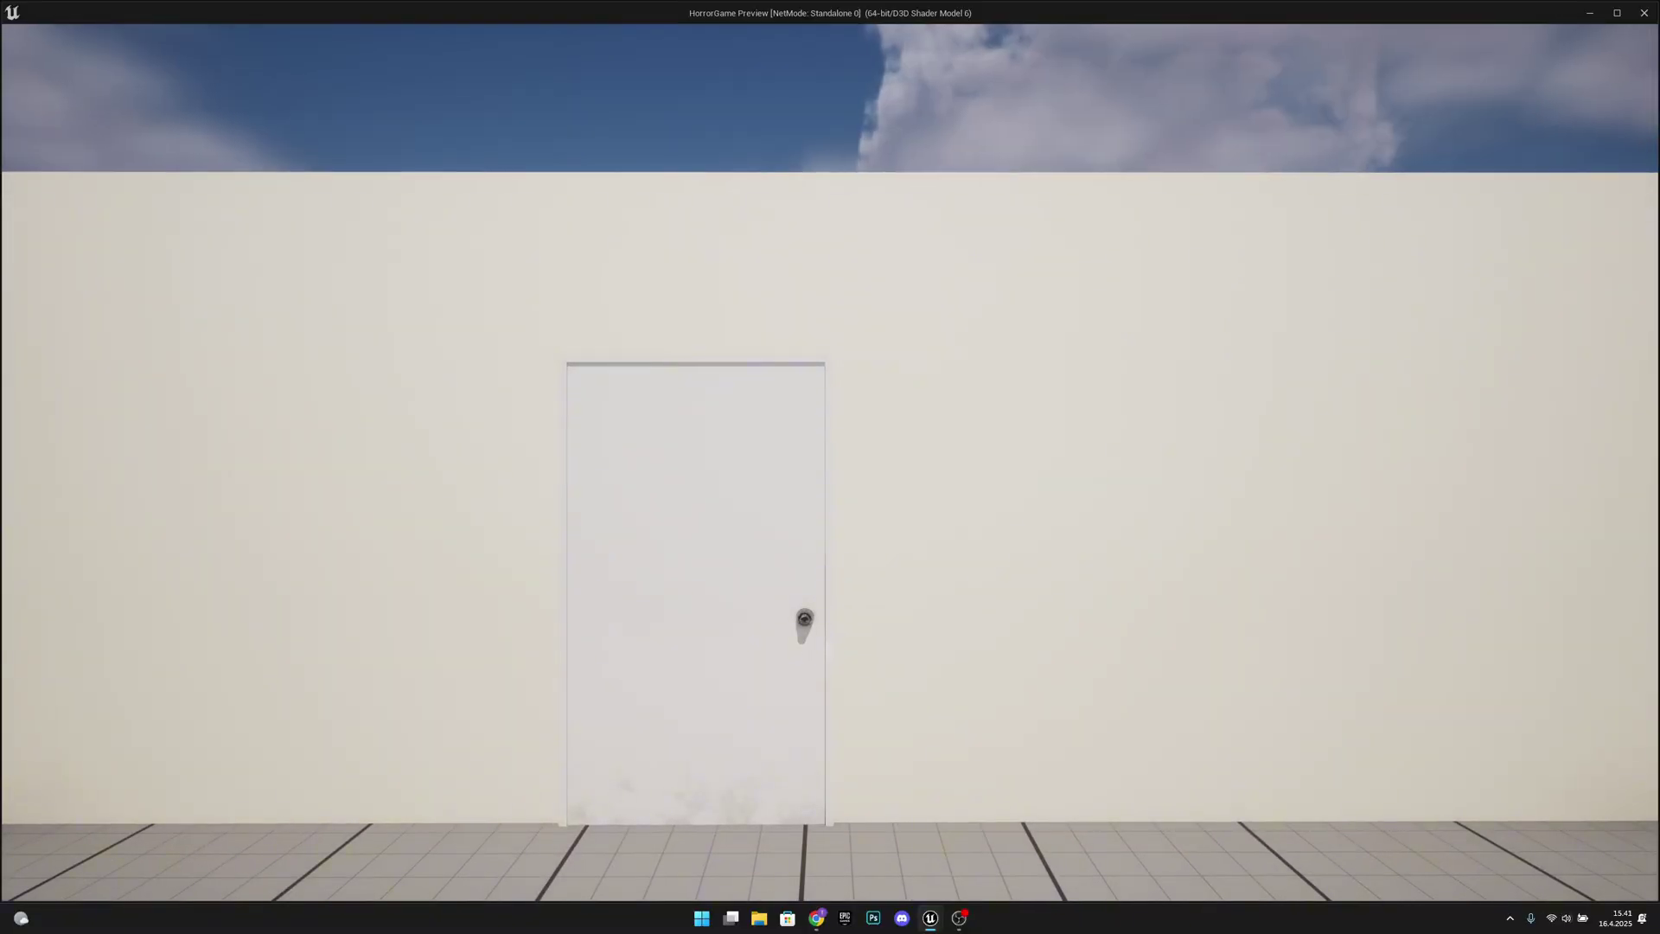
key(w)
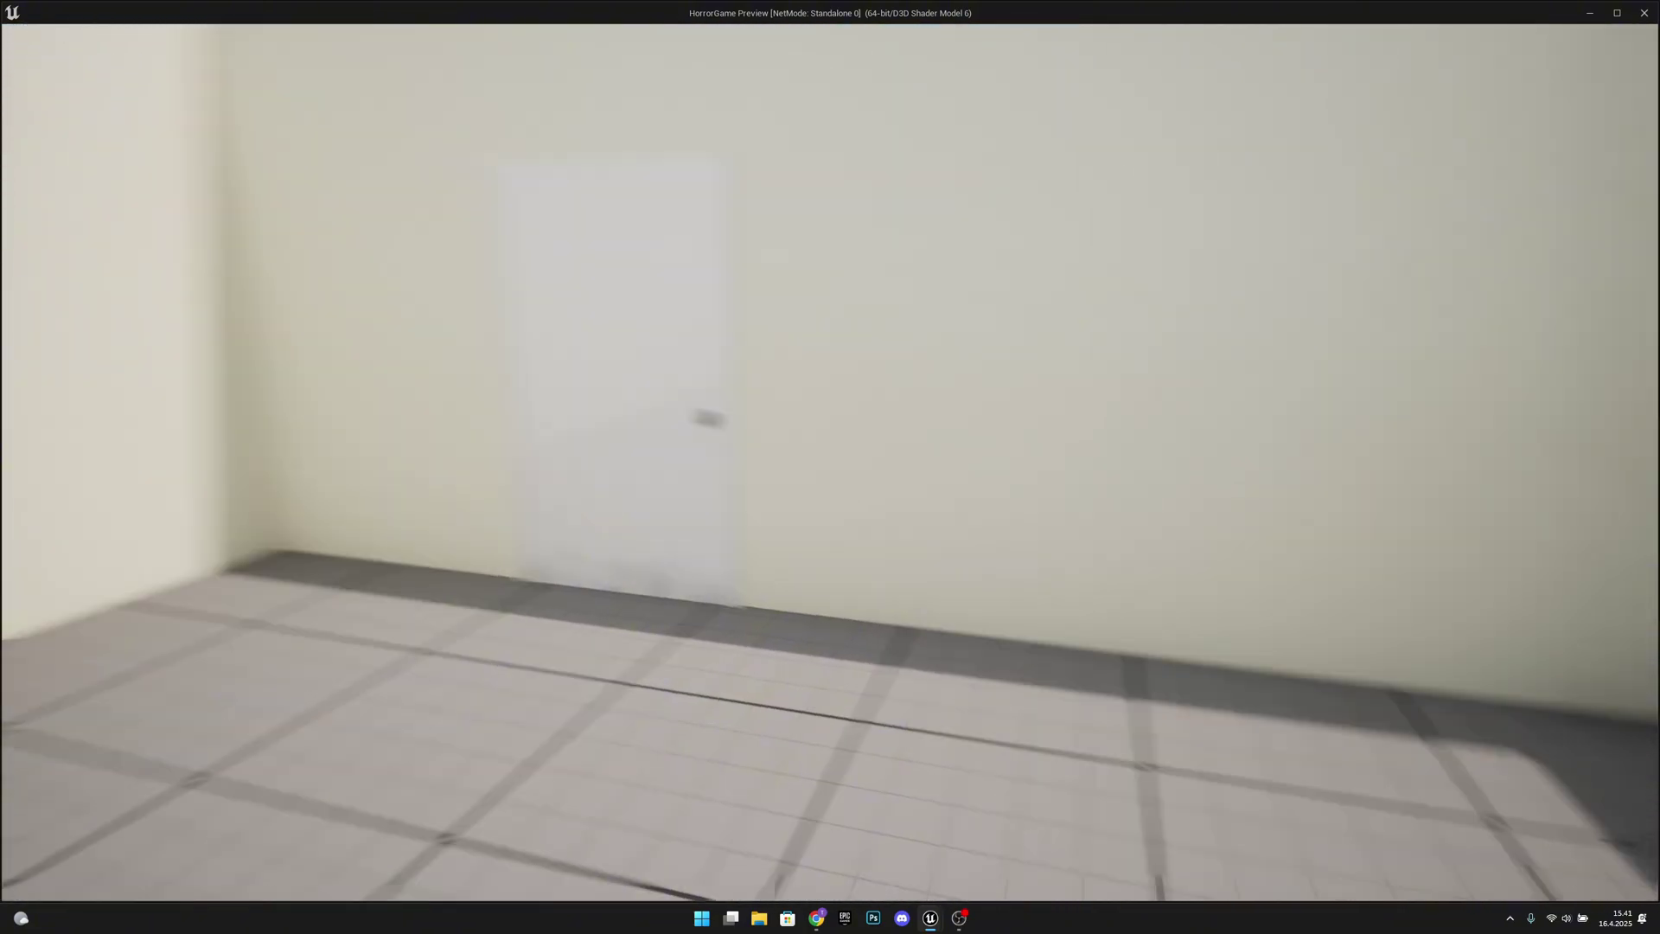
key(w)
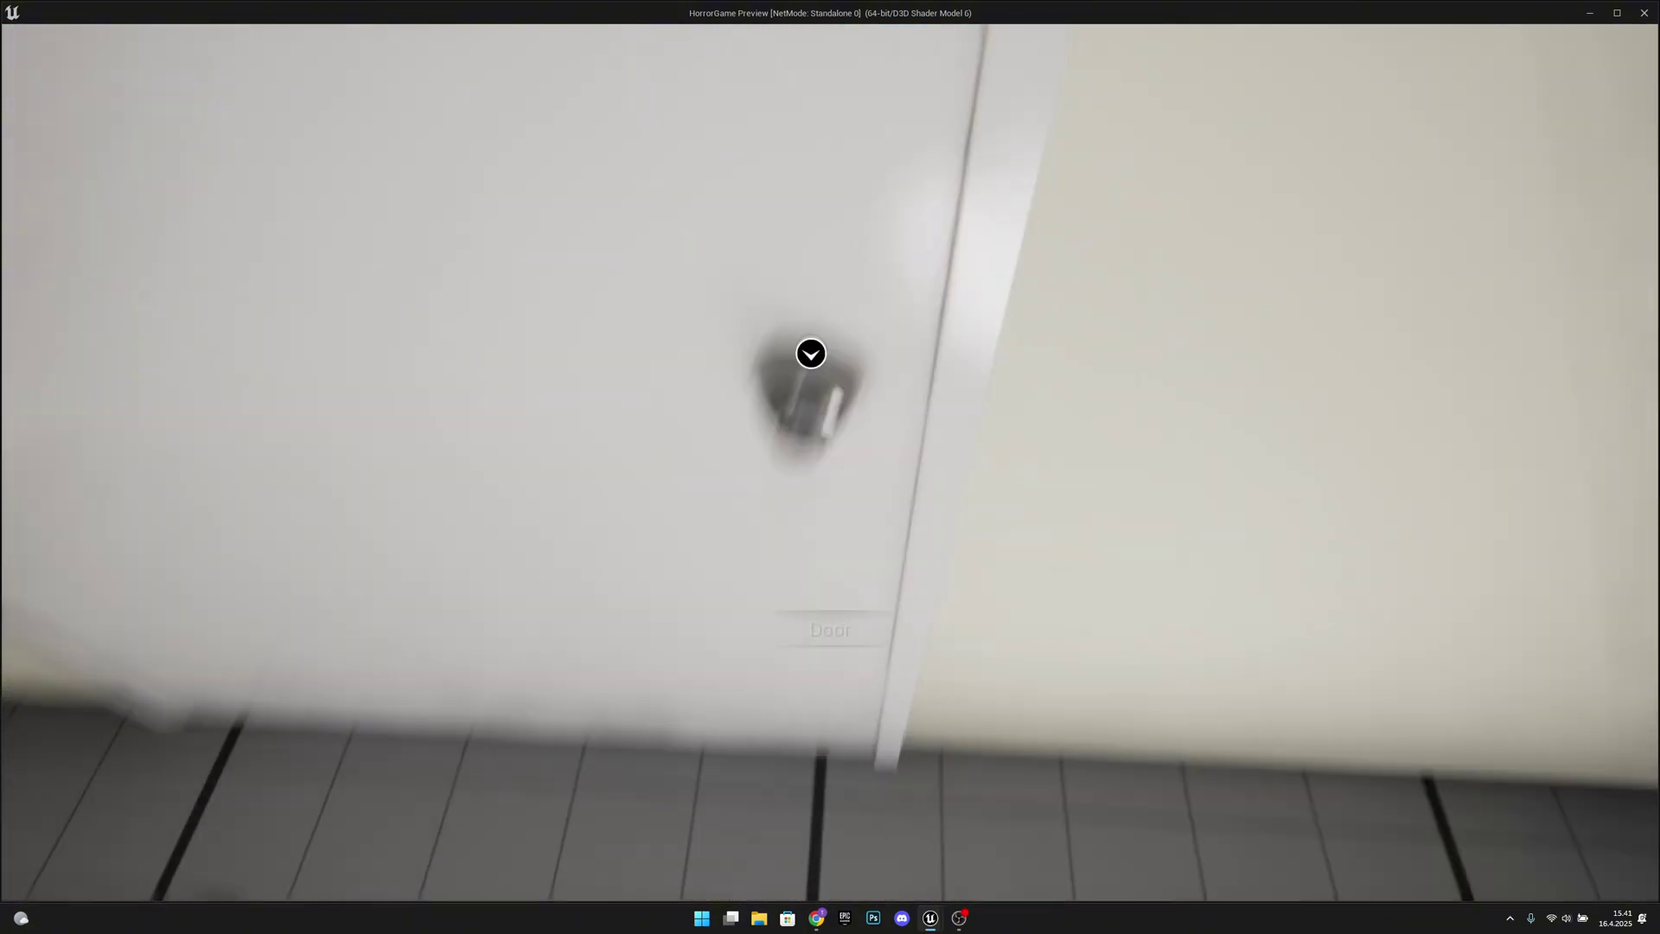
key(e)
key(w)
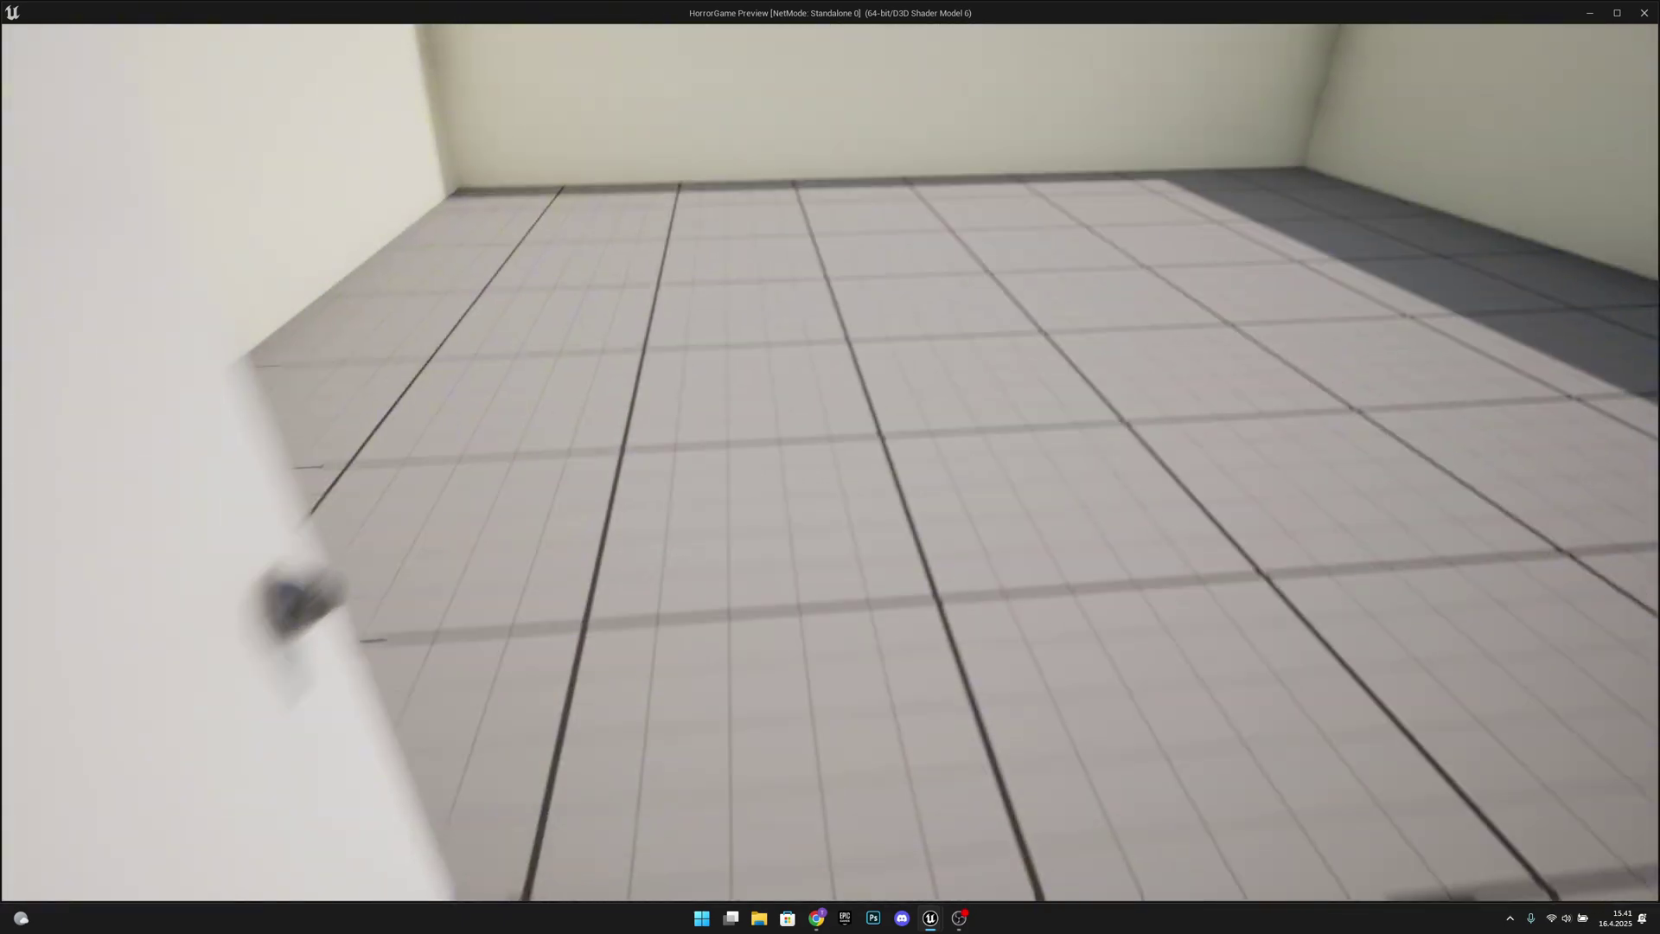
key(s)
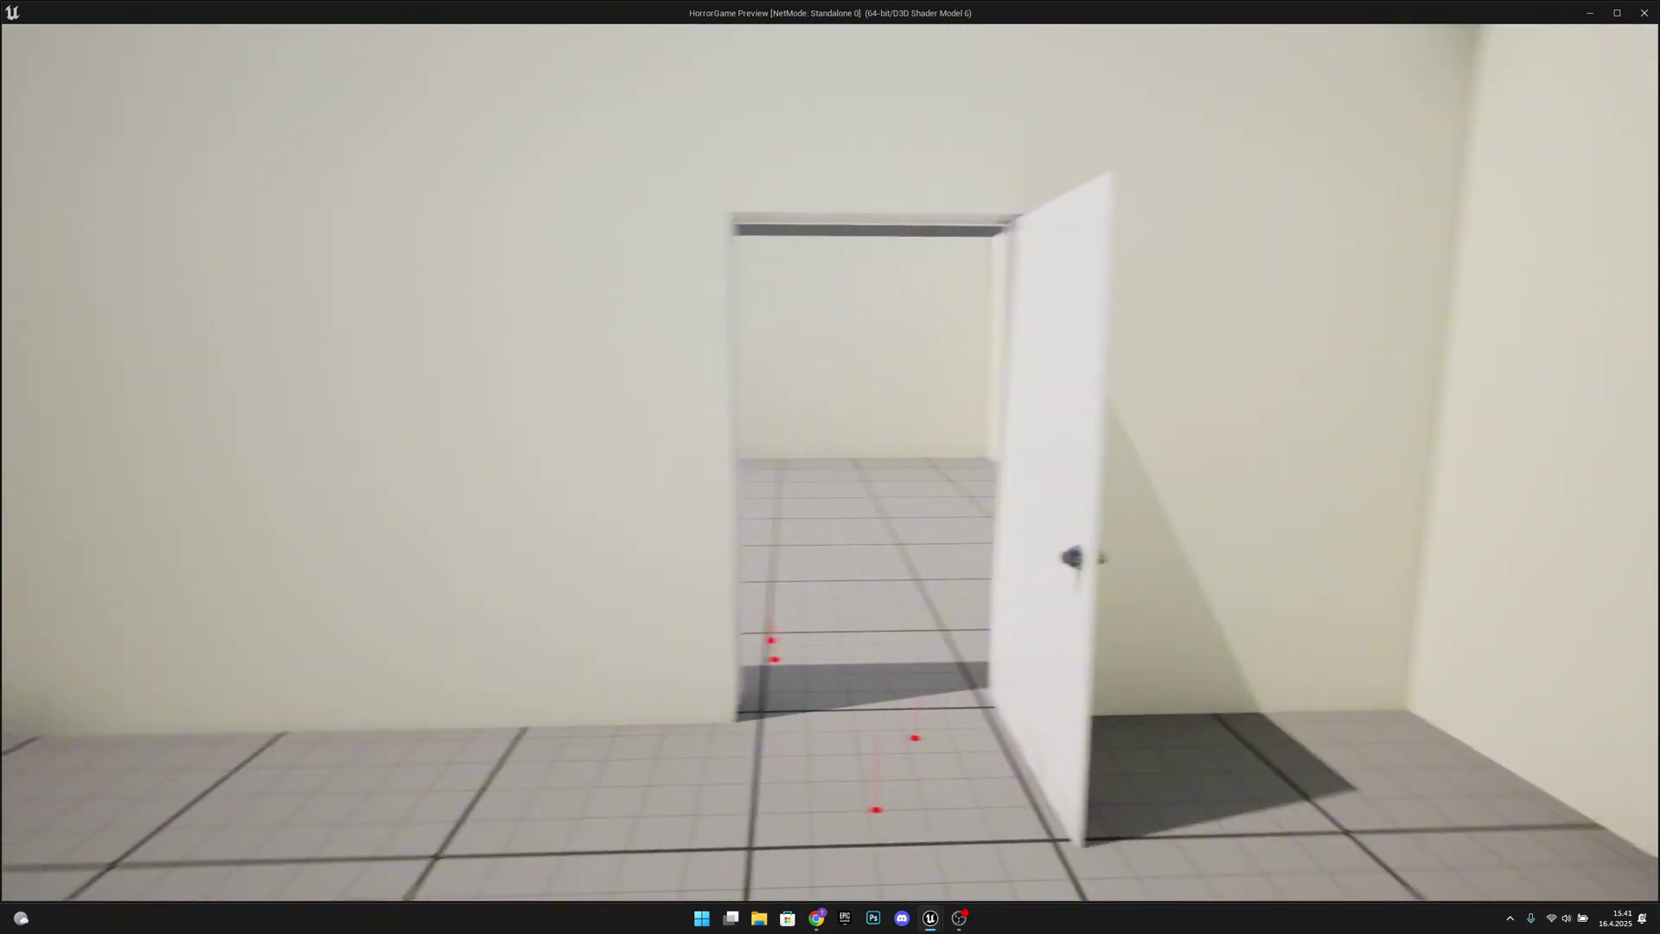
key(w)
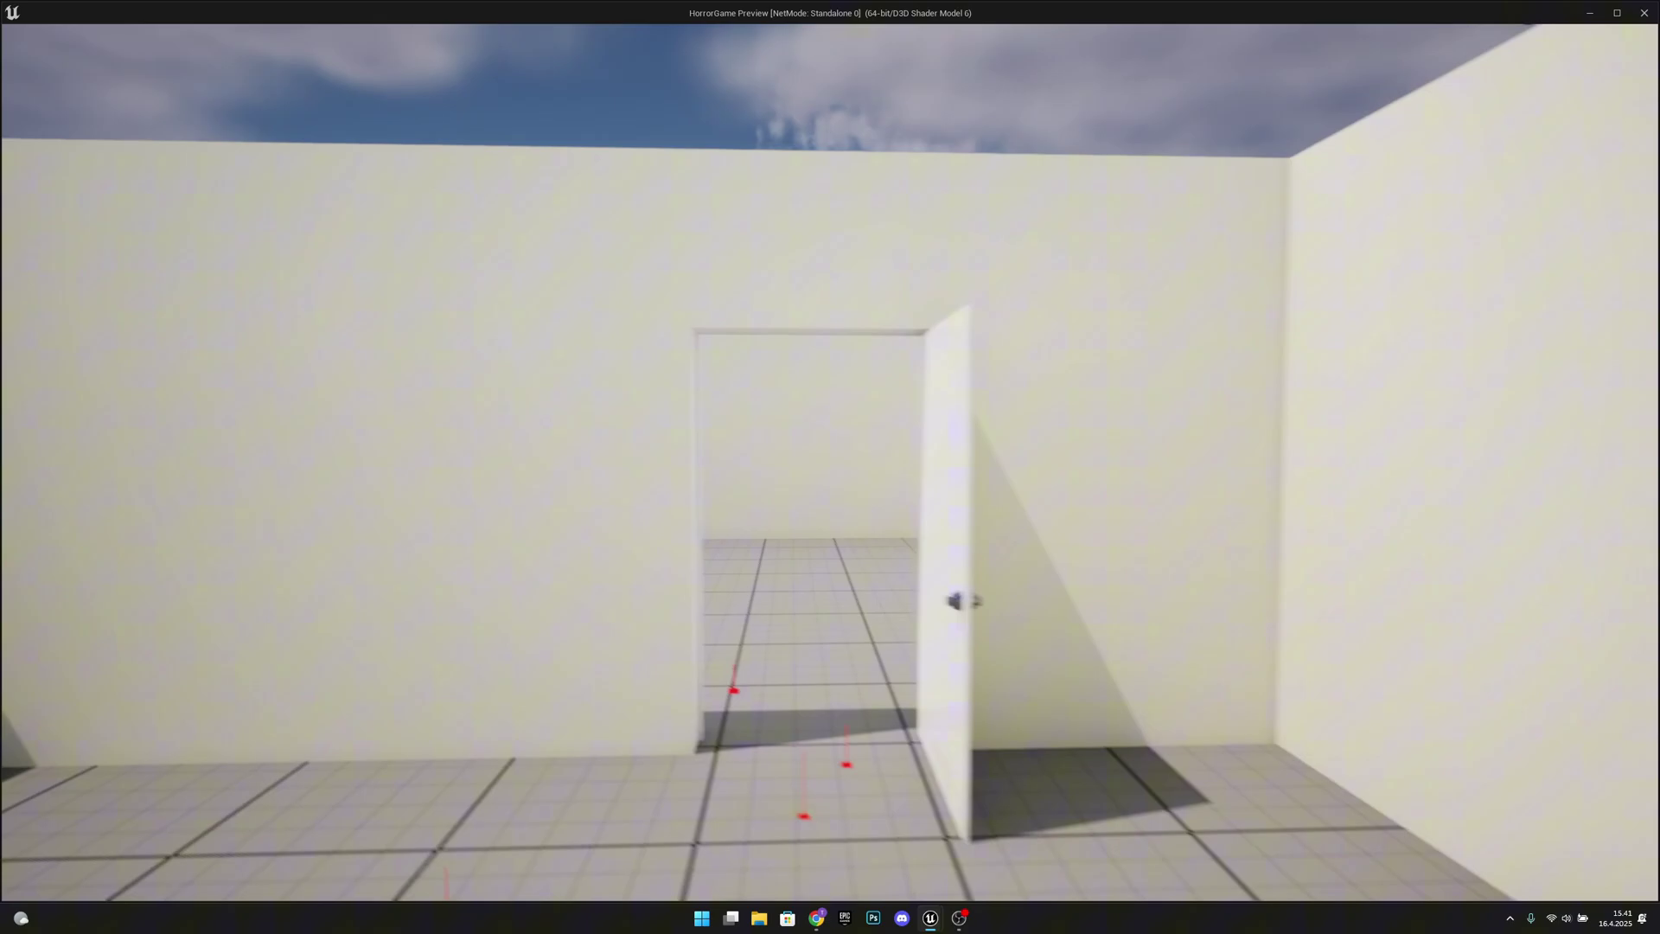
key(w)
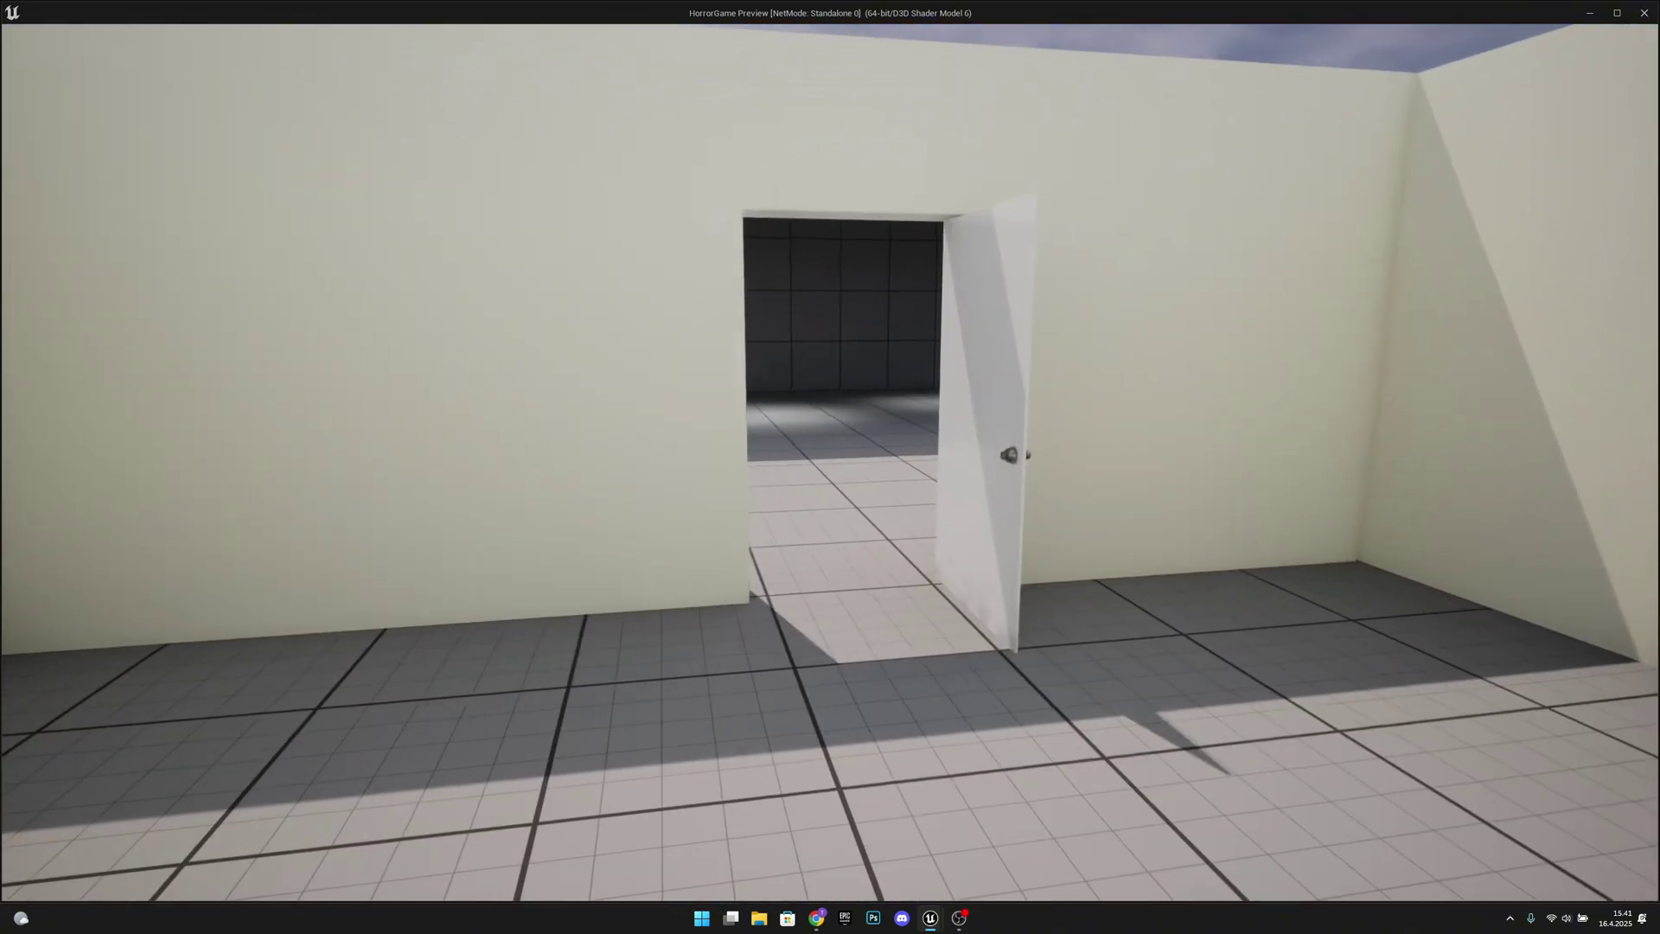
key(Escape)
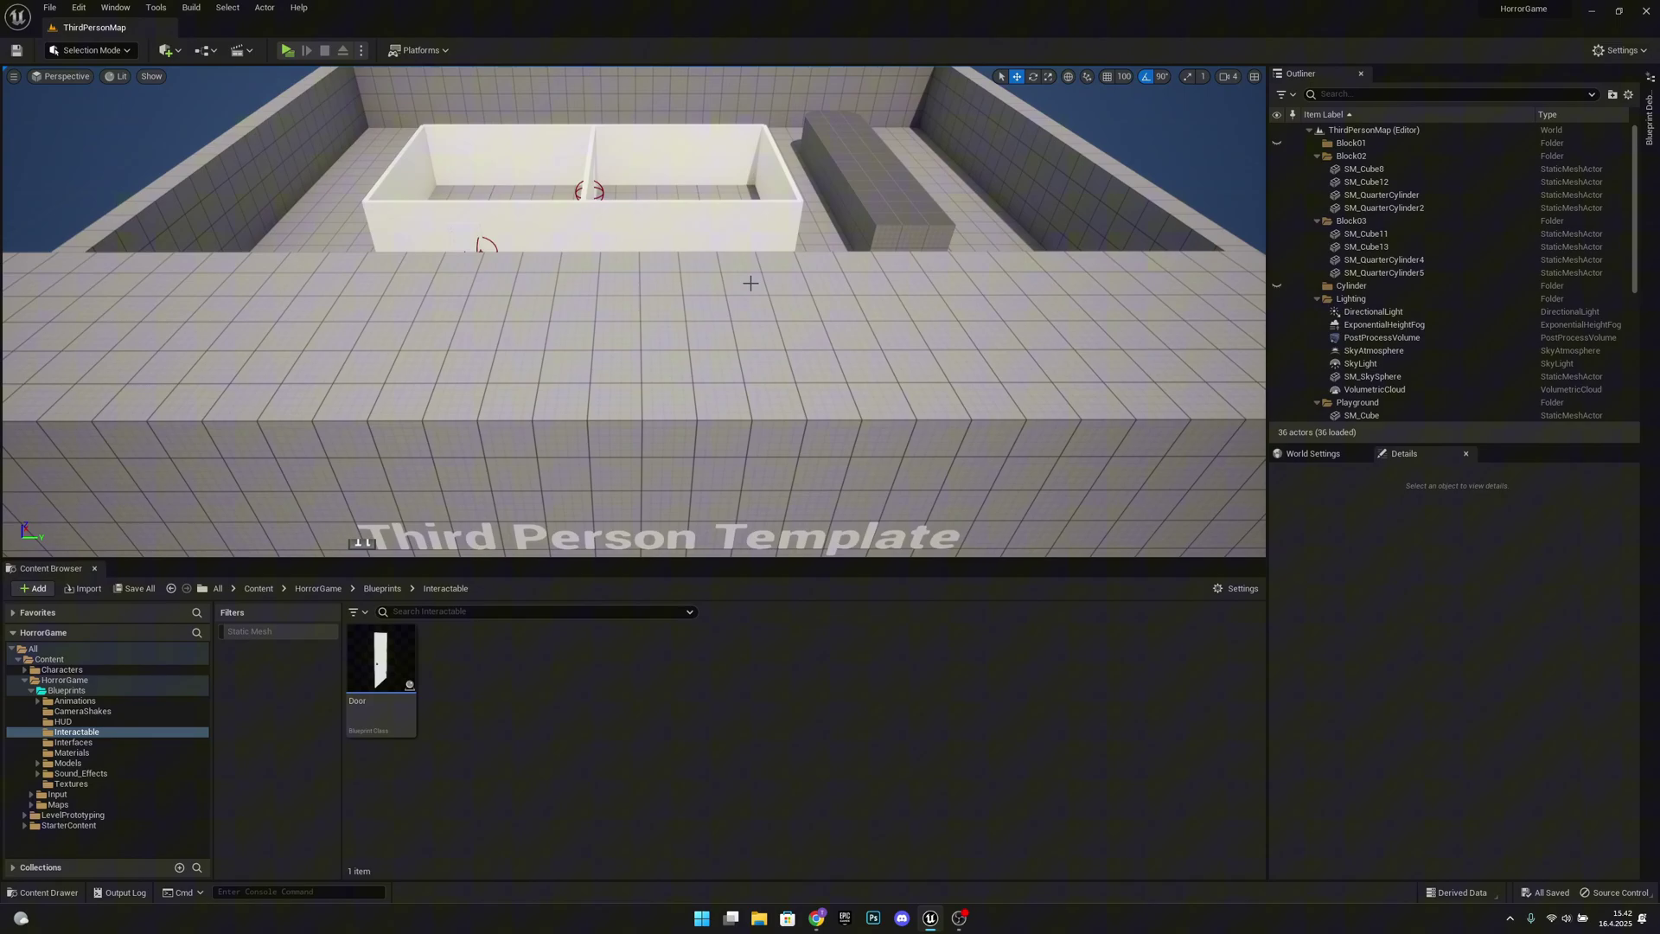
Select Door2 in the dividing wall and turn off its Can Interact option
key(w)
right_drag(753, 284, 660, 277)
key(a)
key(d)
click(658, 277)
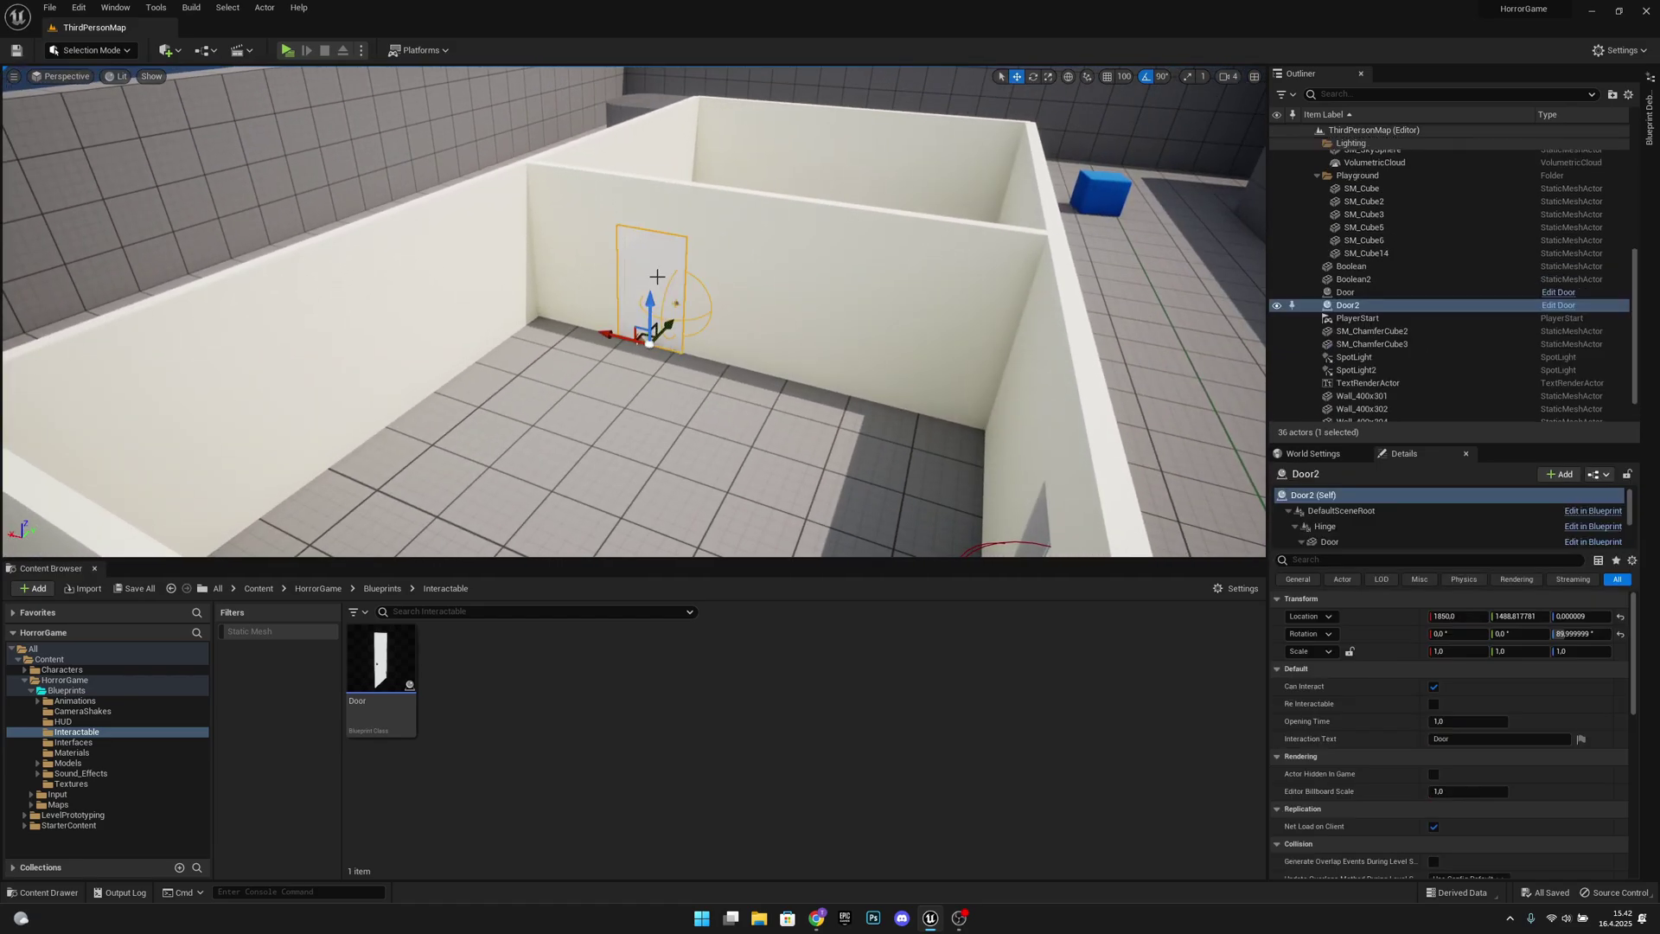
click(1435, 688)
mouse_move(948, 349)
right_down()
mouse_move(942, 389)
mouse_move(856, 354)
mouse_move(882, 354)
mouse_move(881, 407)
mouse_move(972, 356)
right_up()
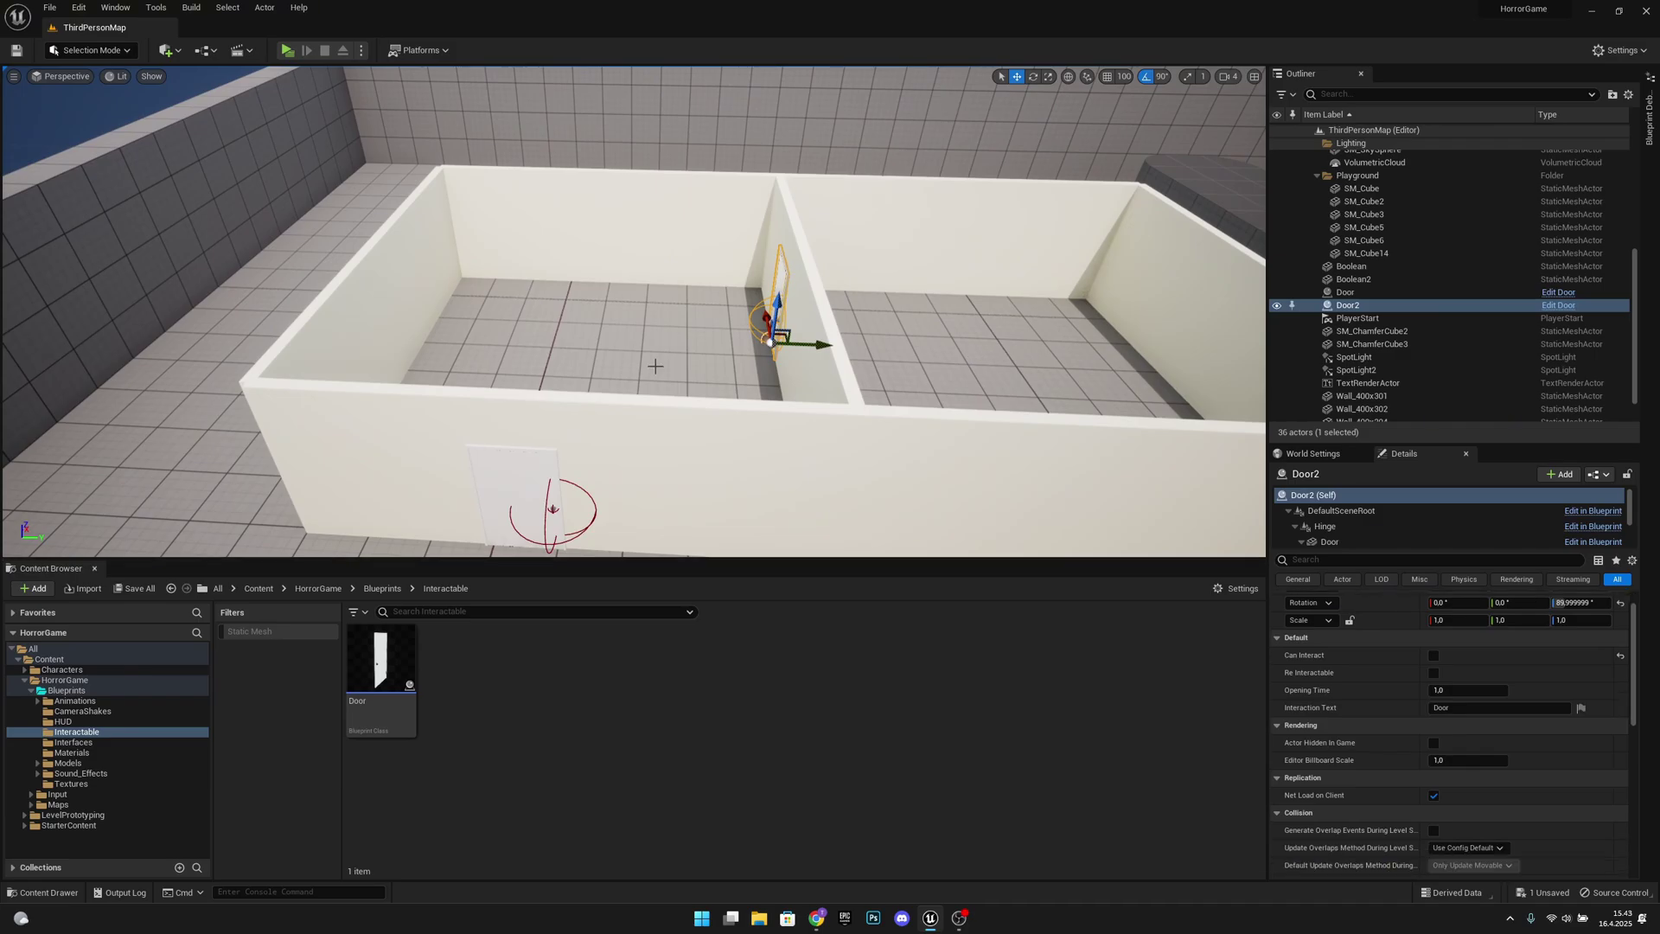
Place Floor_400x400 from StarterContent's Architecture folder on the wall tops, snapped to the front corner at location 1300, 700, 300
right_drag(633, 365, 655, 366)
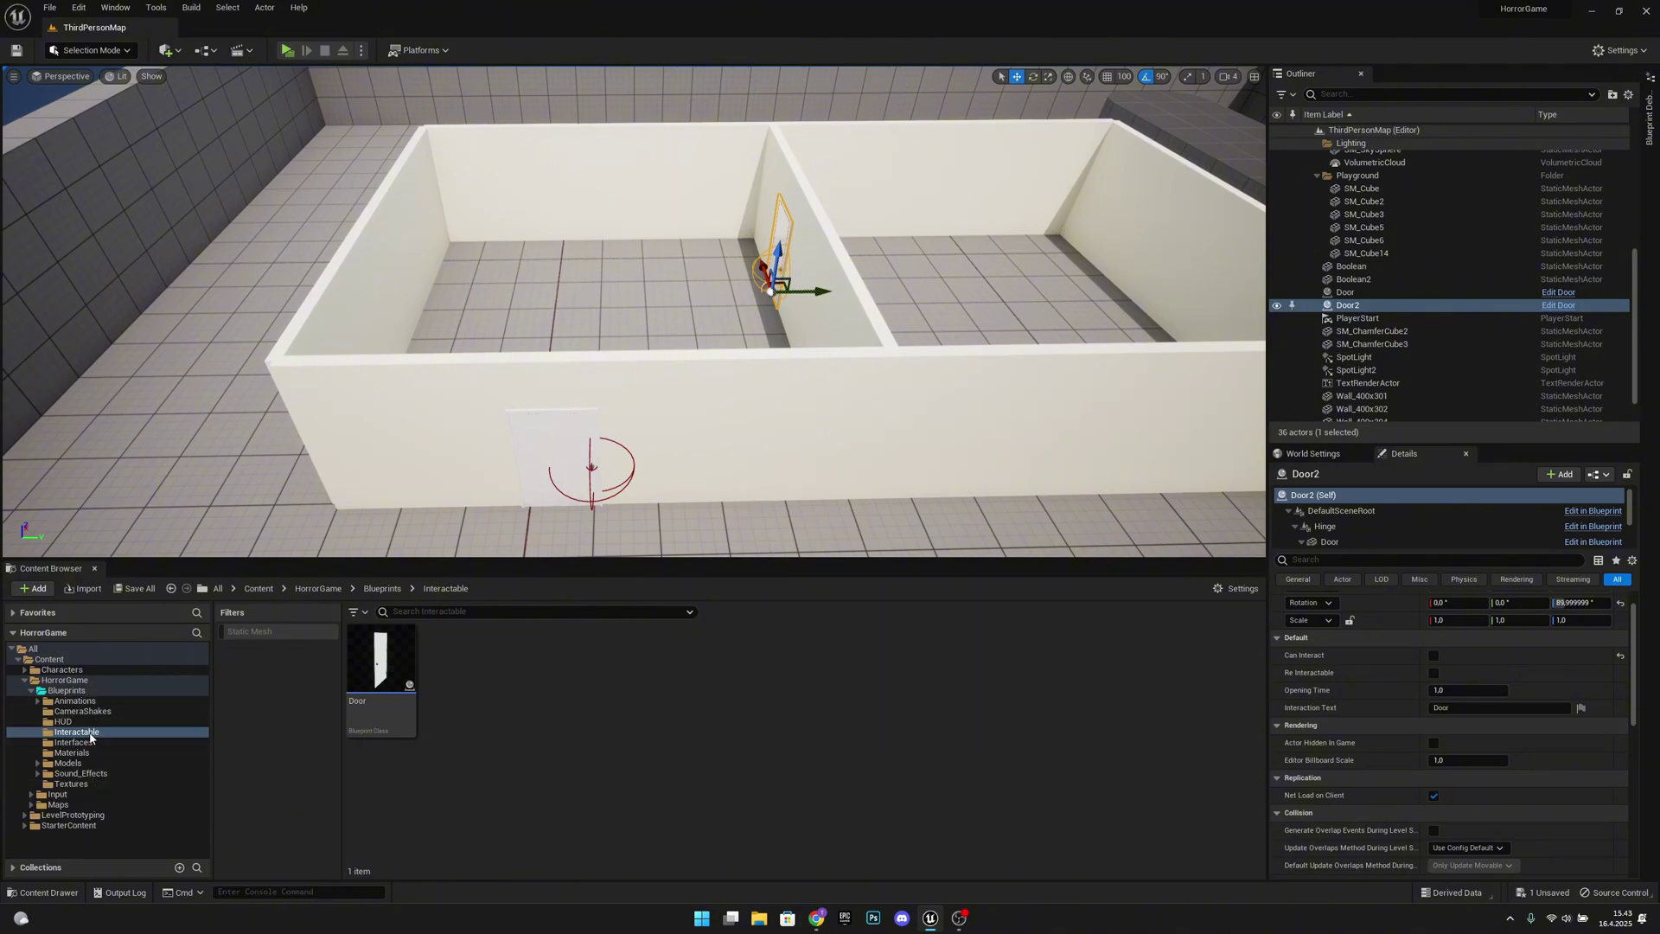
click(70, 826)
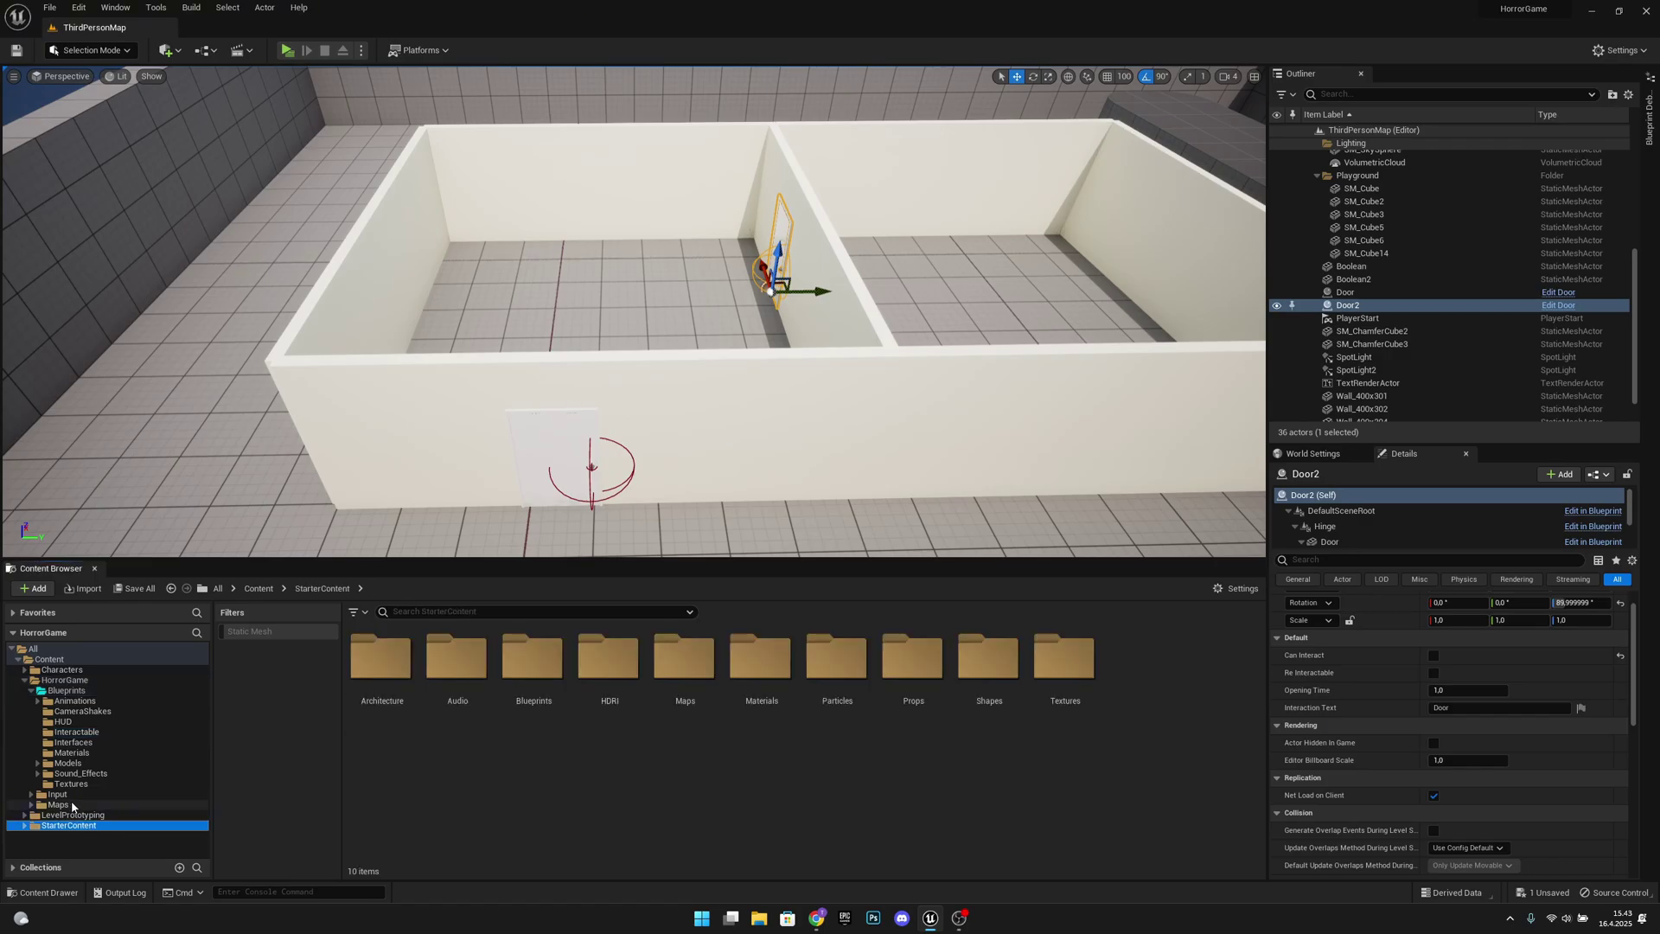
double_click(389, 691)
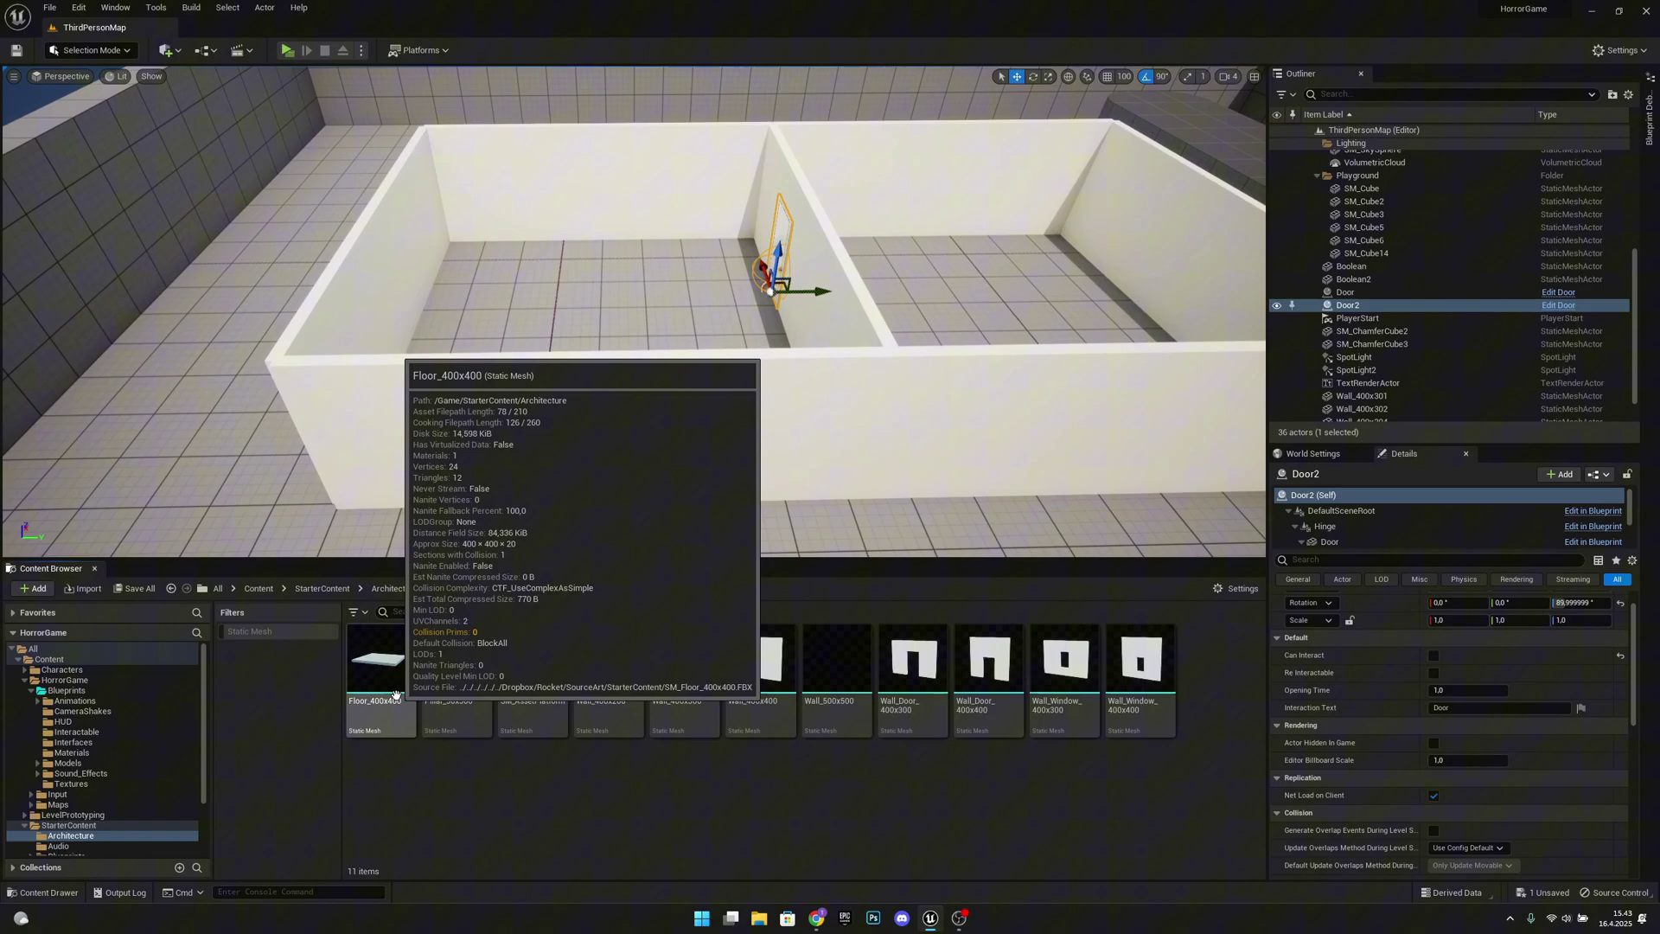
drag(389, 695, 593, 467)
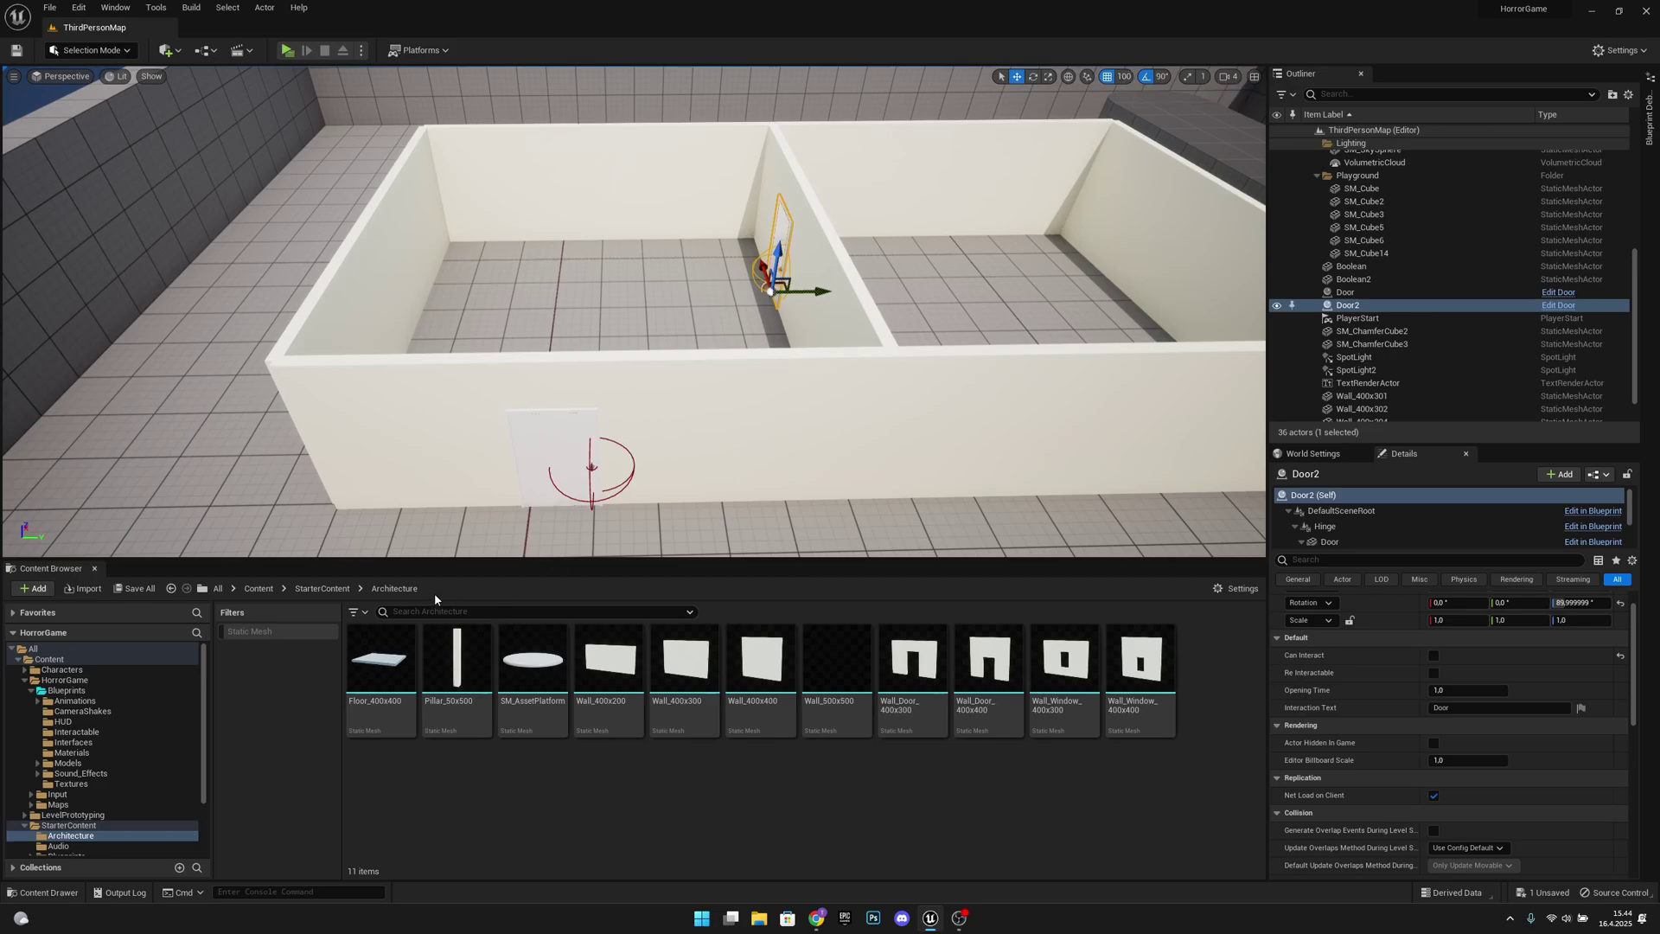
drag(394, 701, 481, 467)
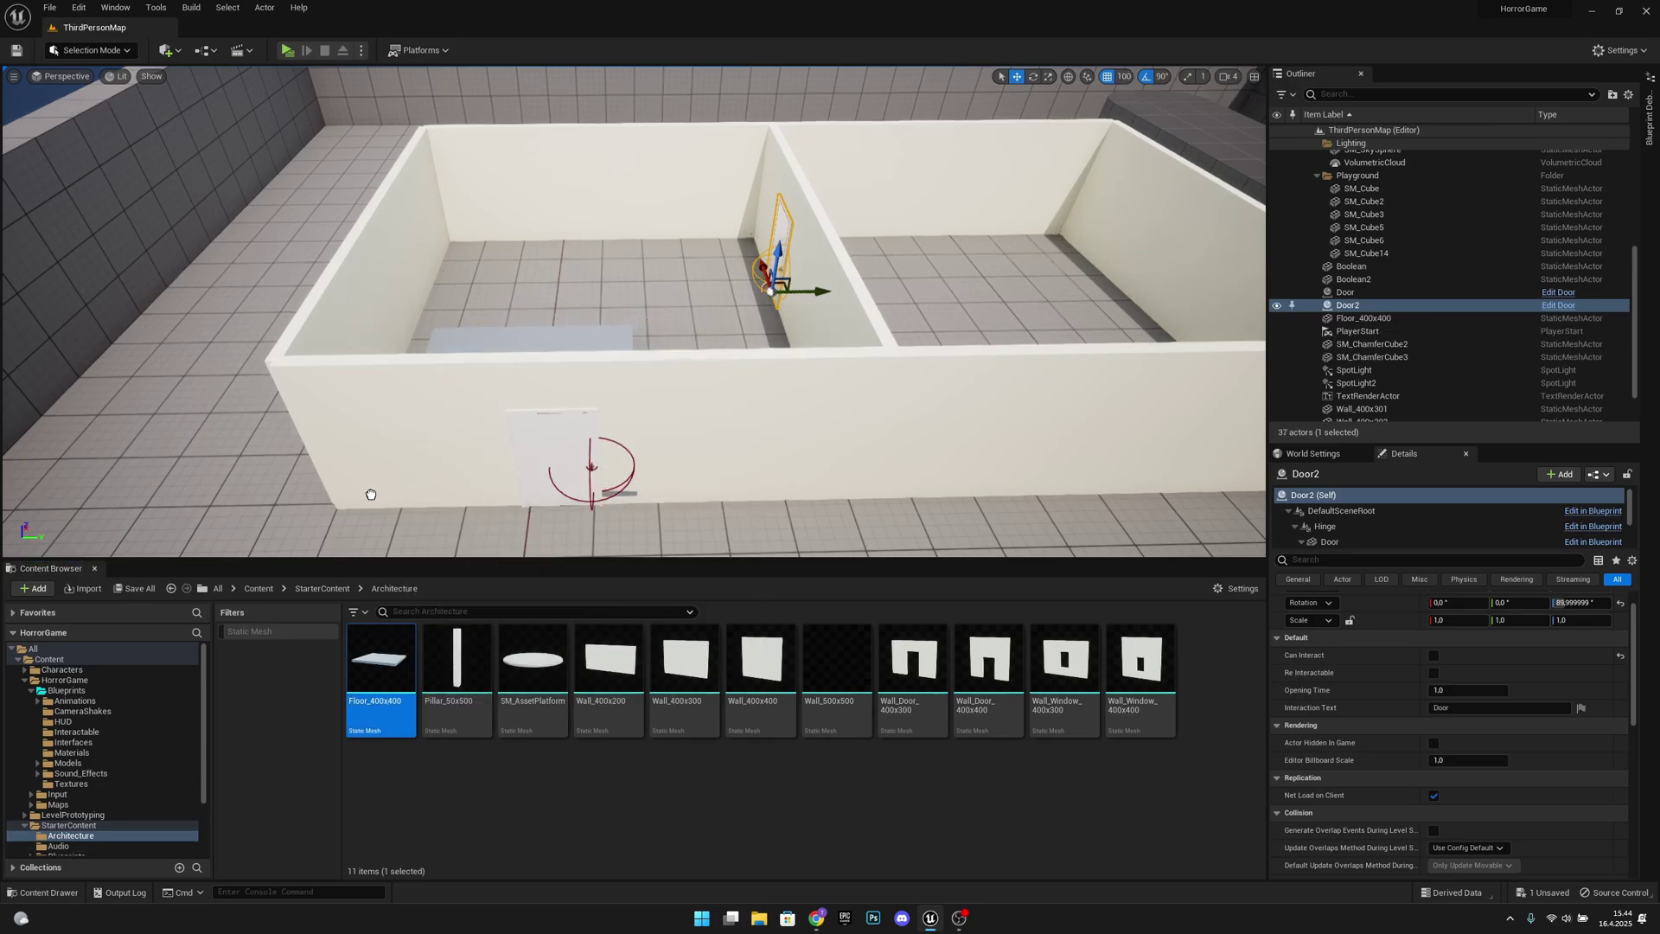
drag(351, 502, 267, 353)
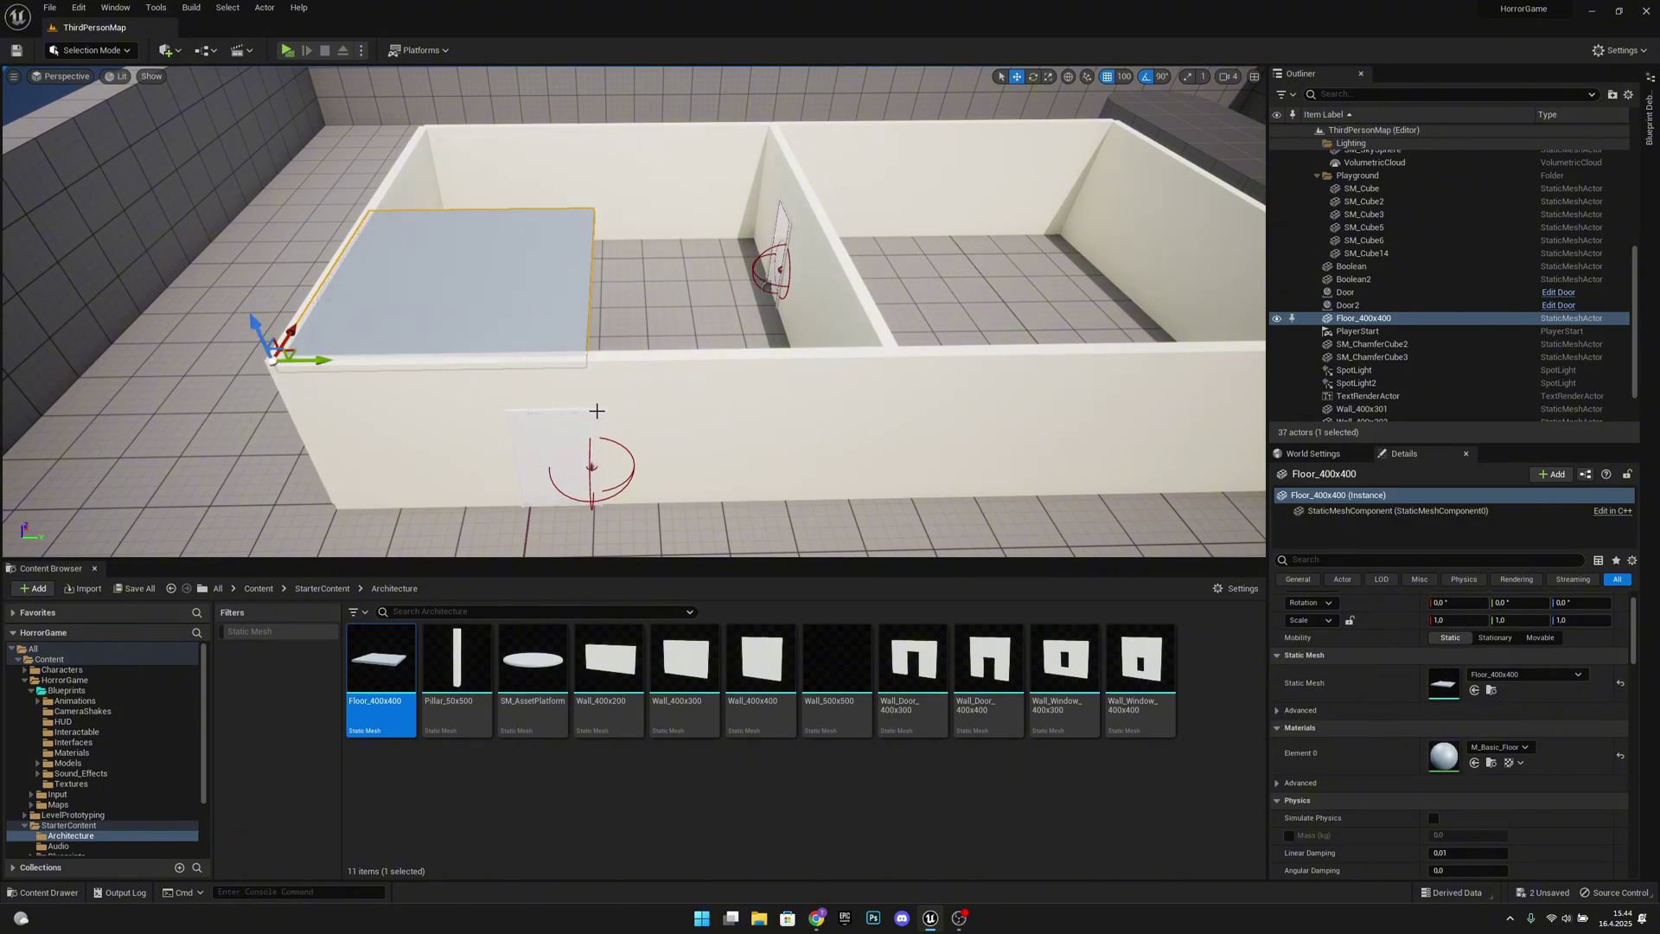
With scale snapping on, scale the floor piece to 2 in X and 4 in Y to roof both rooms, and save the level
key(s)
right_drag(634, 311, 662, 289)
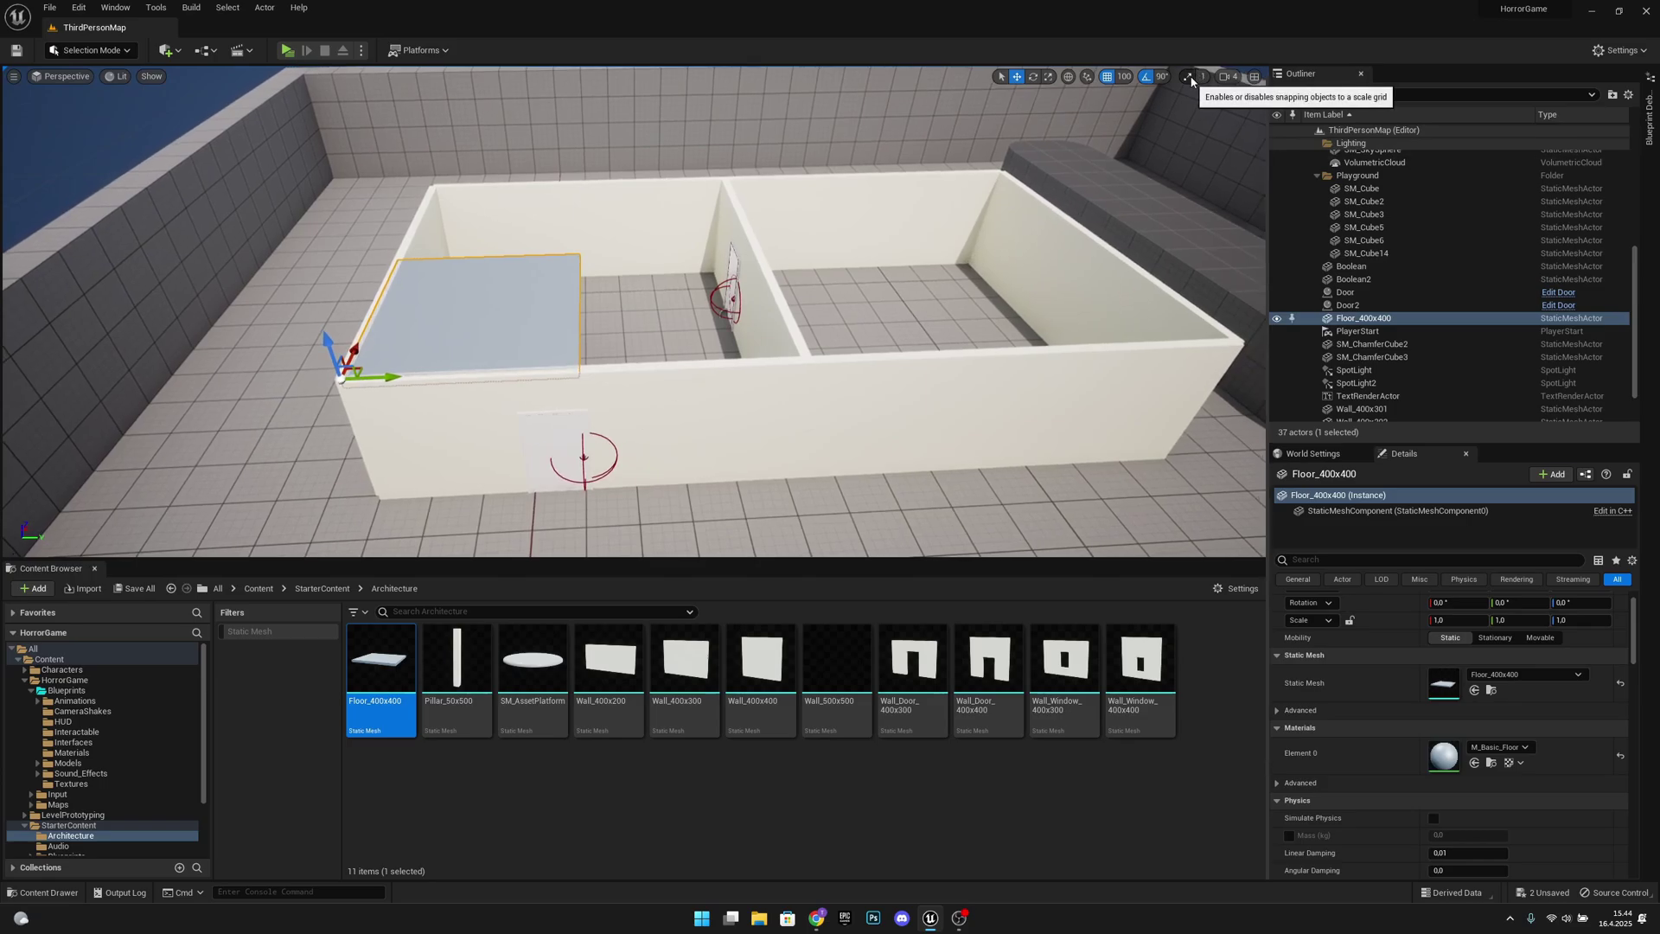
scroll(868, 295, up, 3)
key(e)
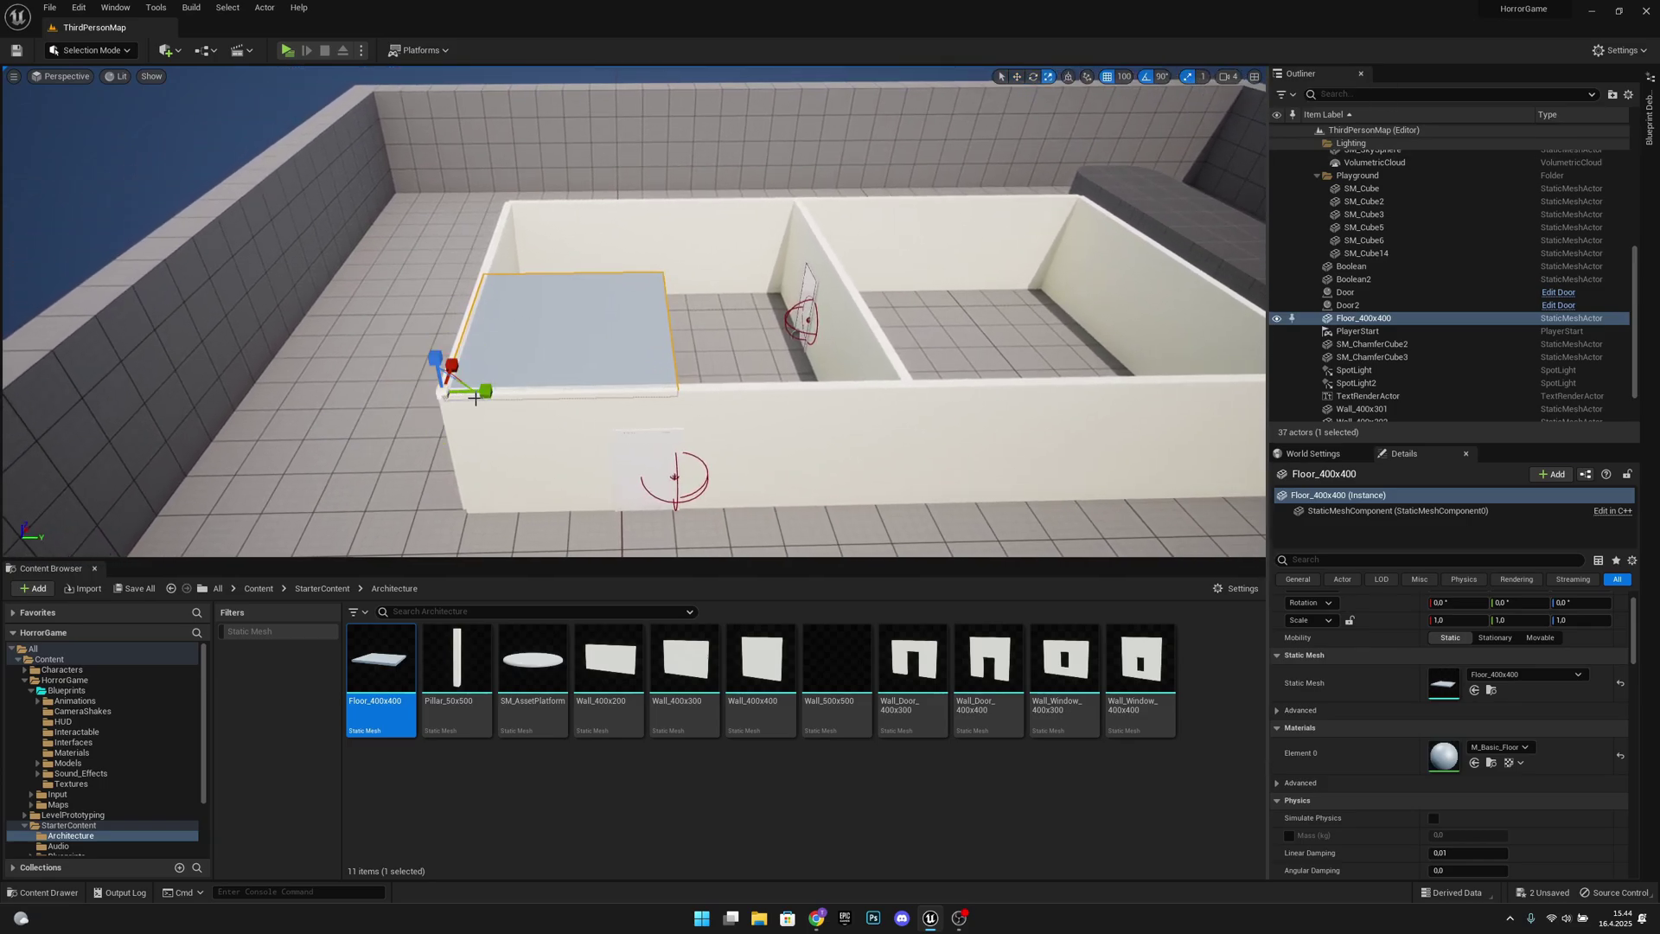
drag(484, 394, 807, 267)
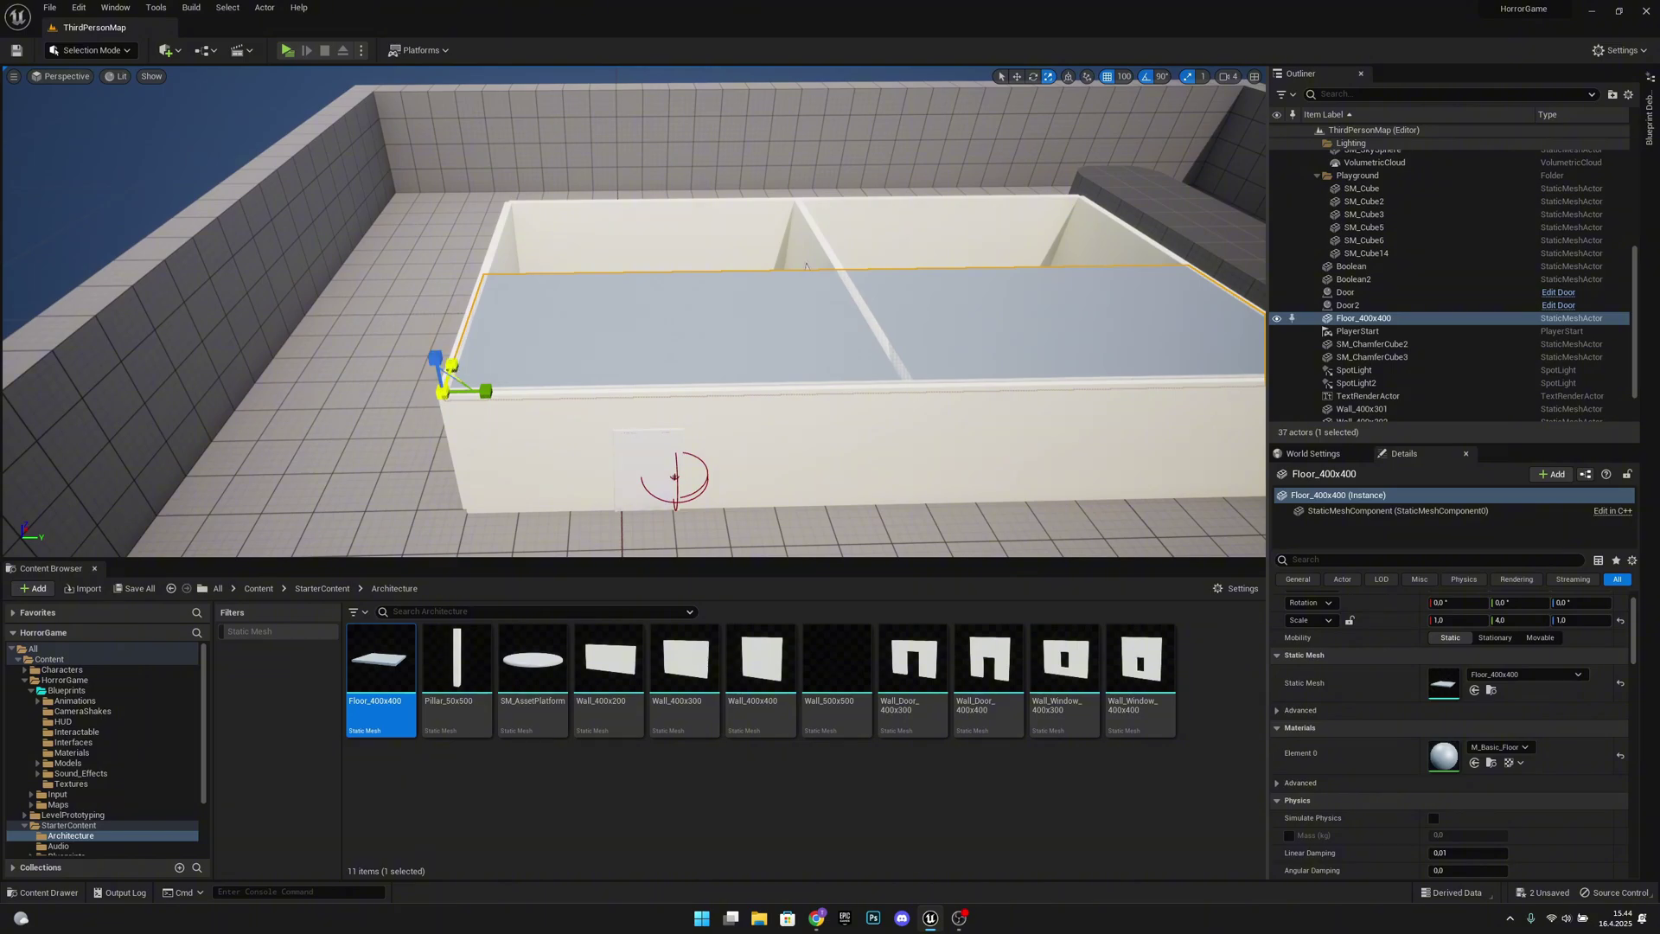
drag(451, 365, 475, 292)
scroll(1556, 651, up, 1)
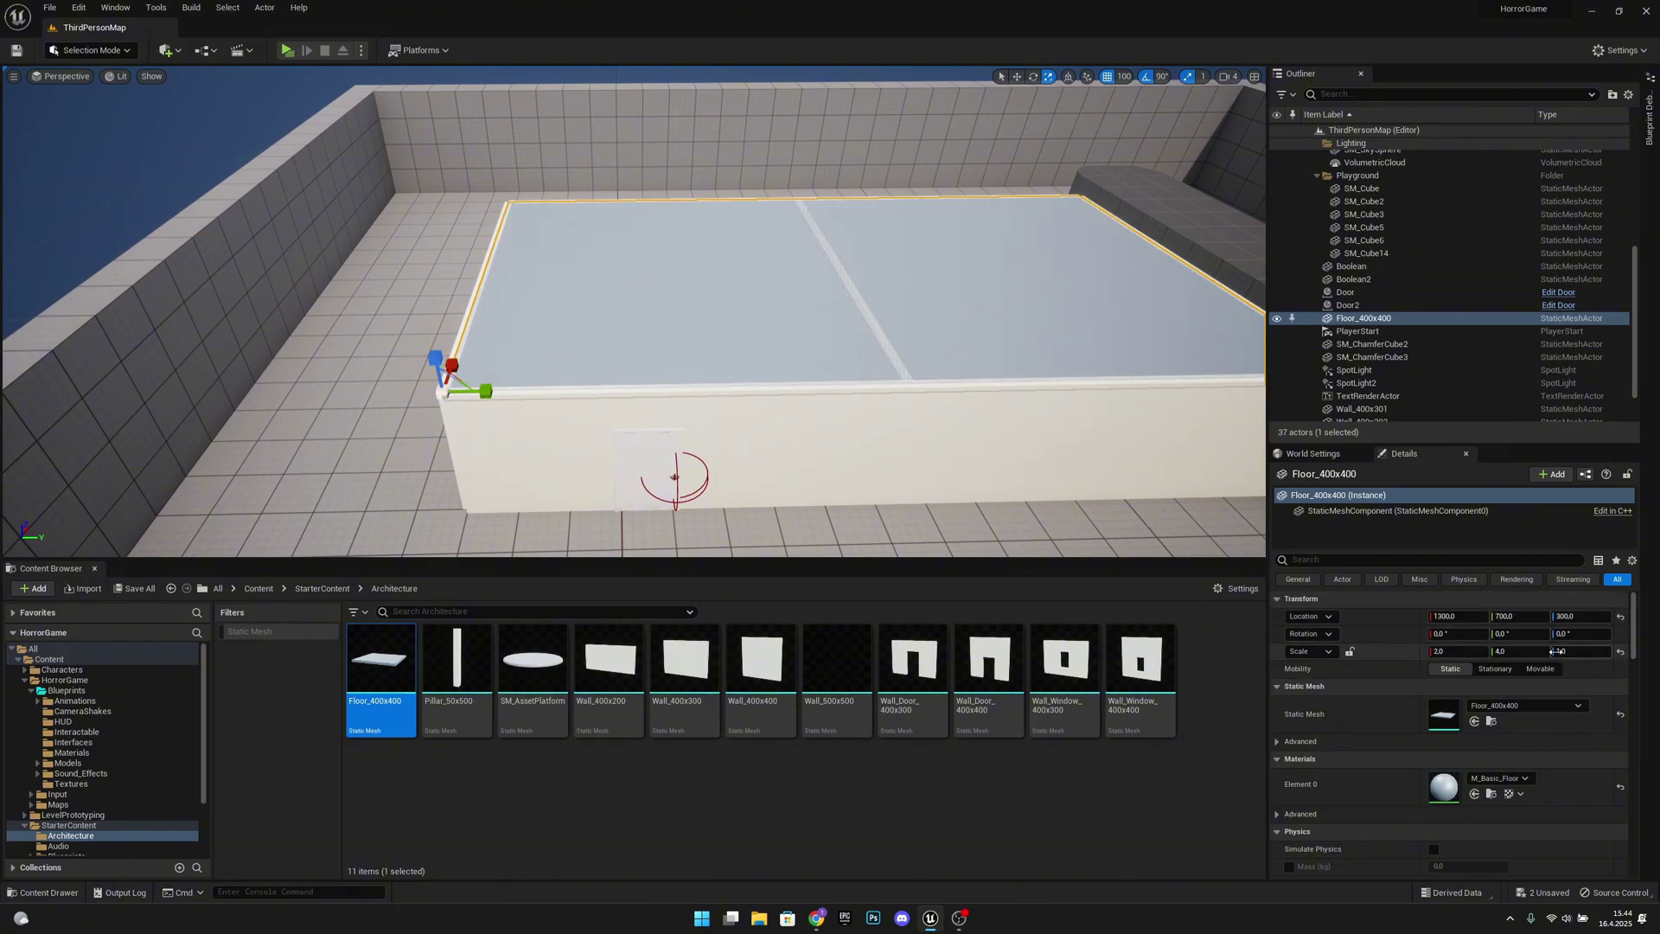
Play-test the level in a separate preview window, entering through the front door and going out and back into the roofed room
right_drag(778, 346, 718, 346)
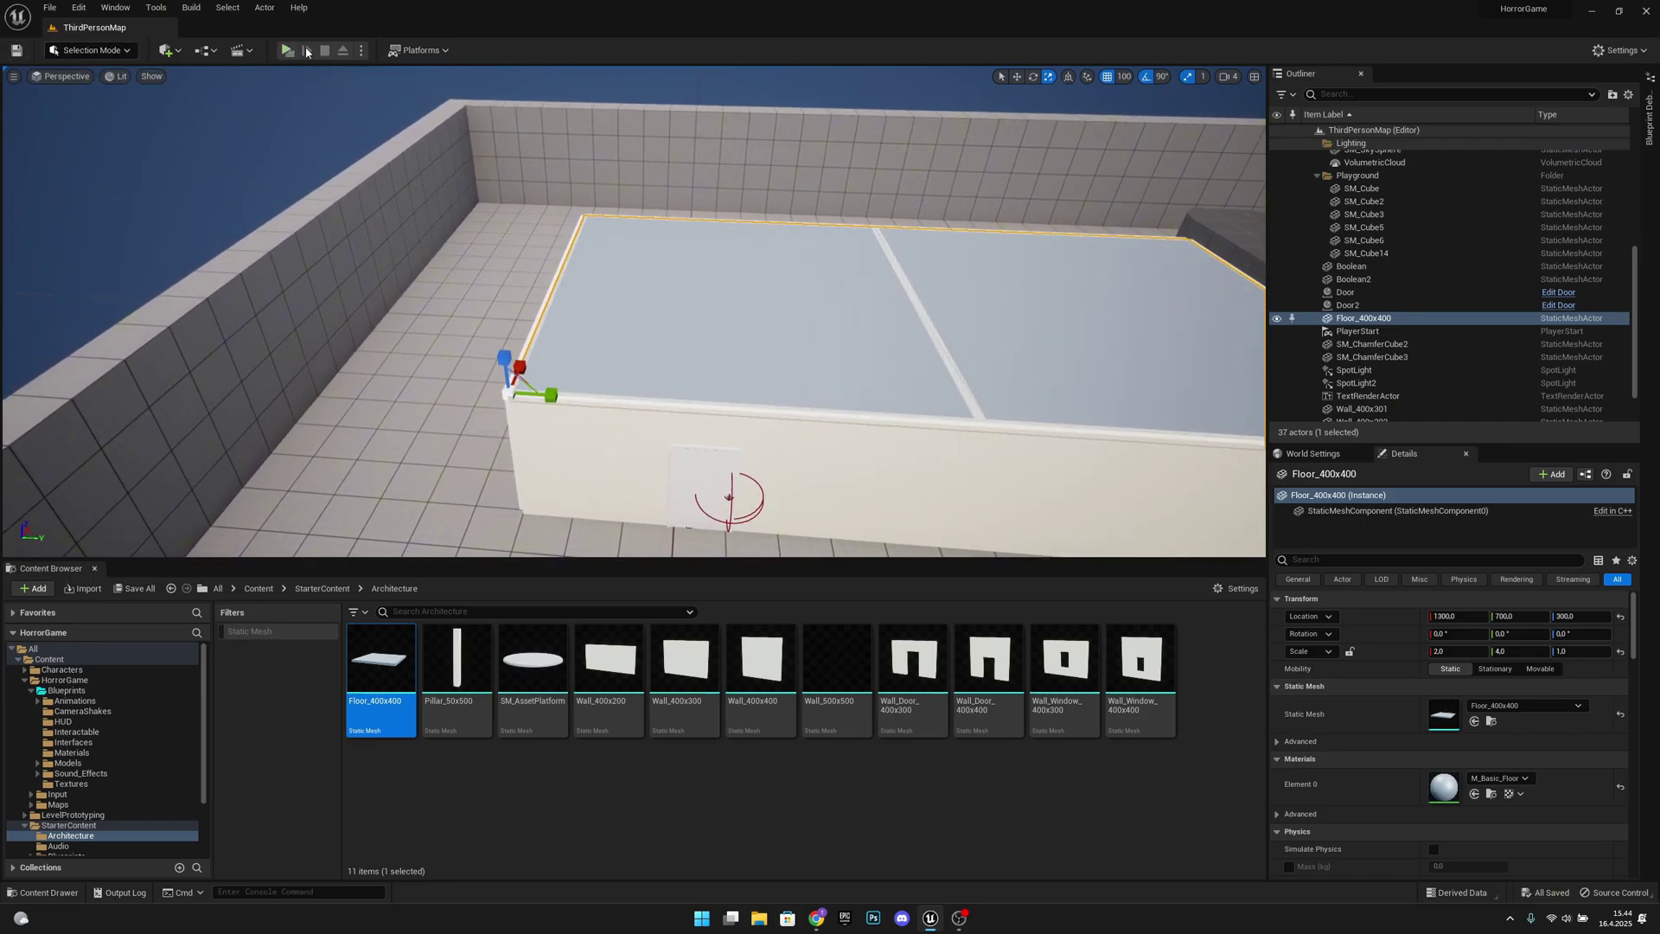
click(362, 51)
click(413, 117)
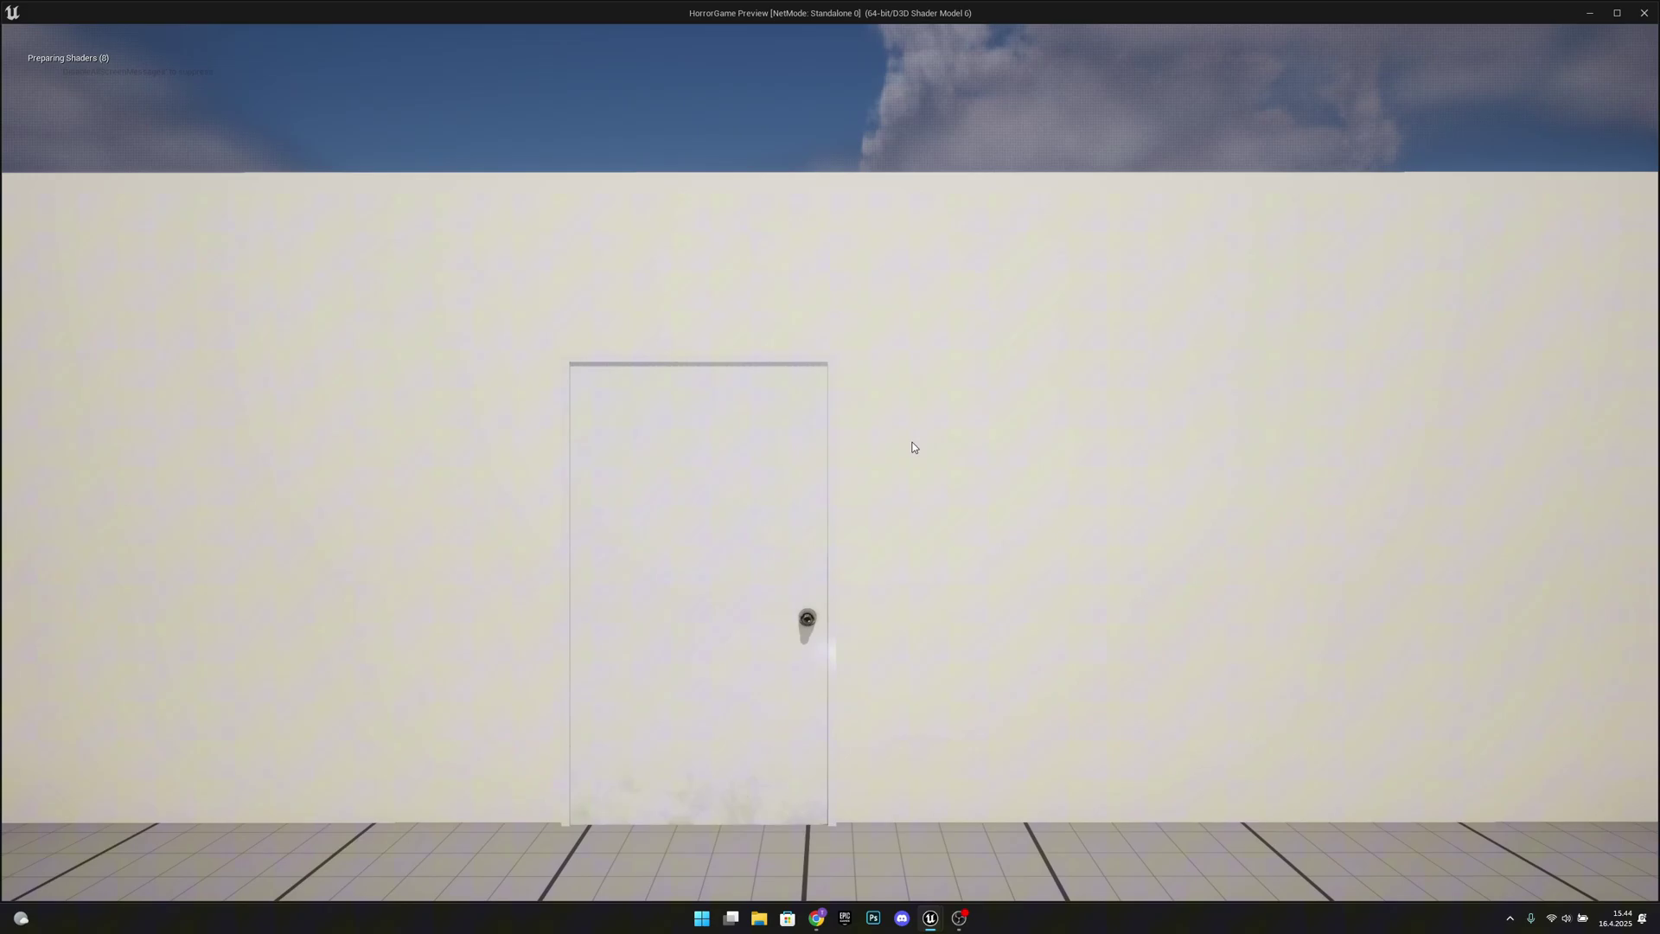
key(w)
key(w)
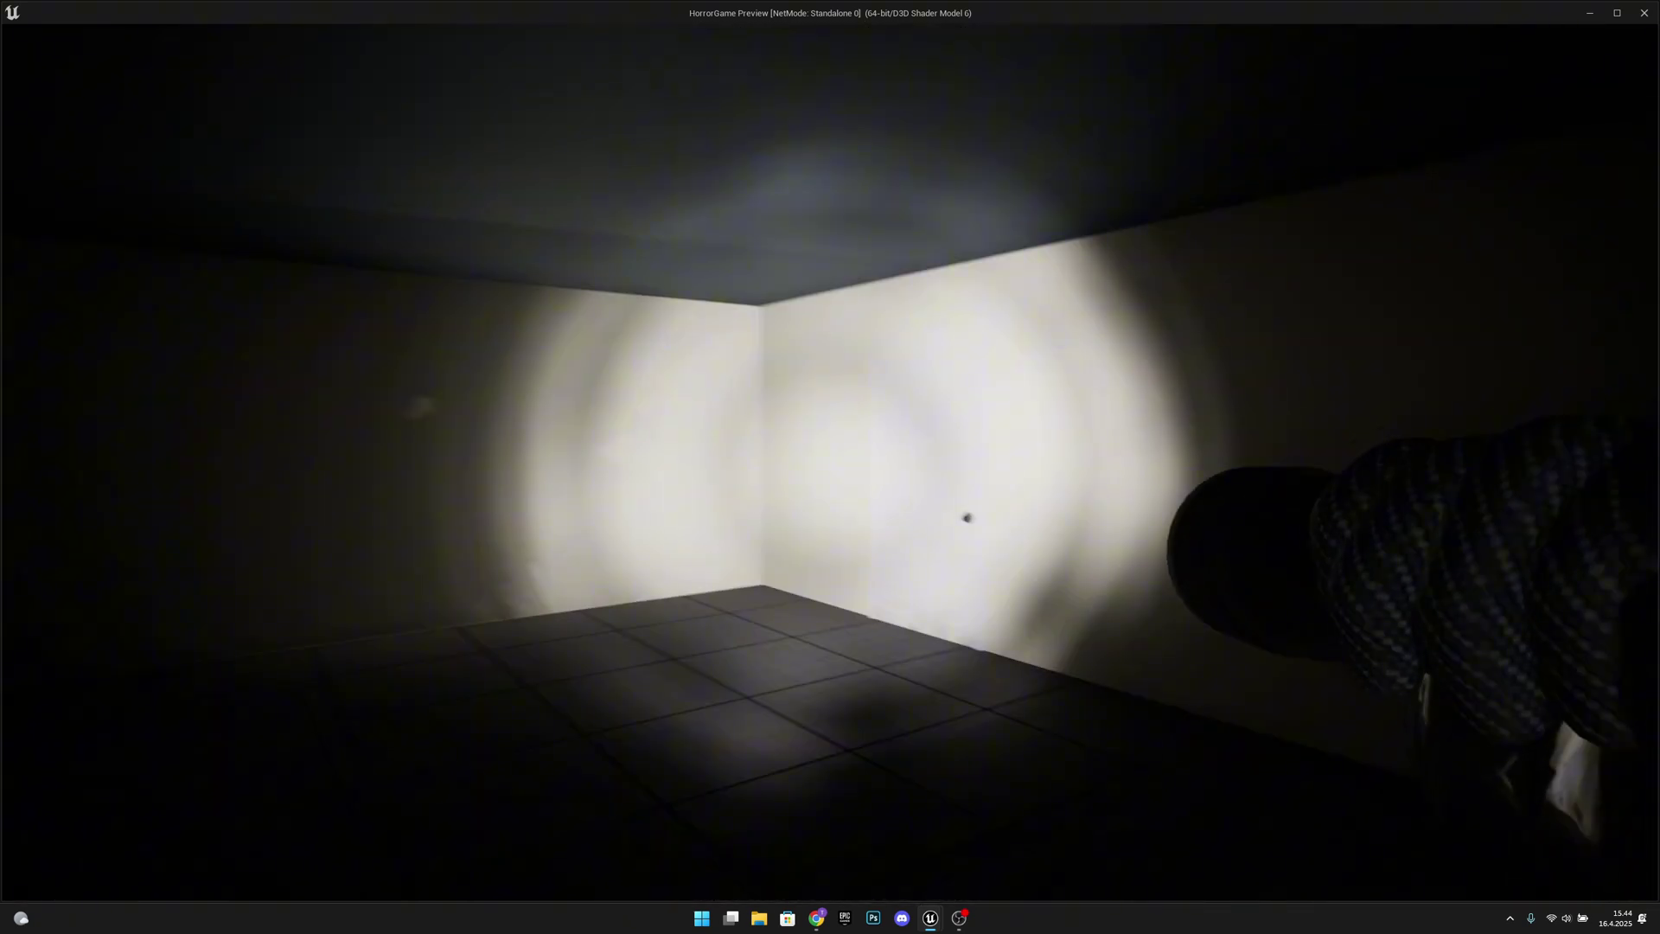
key(w)
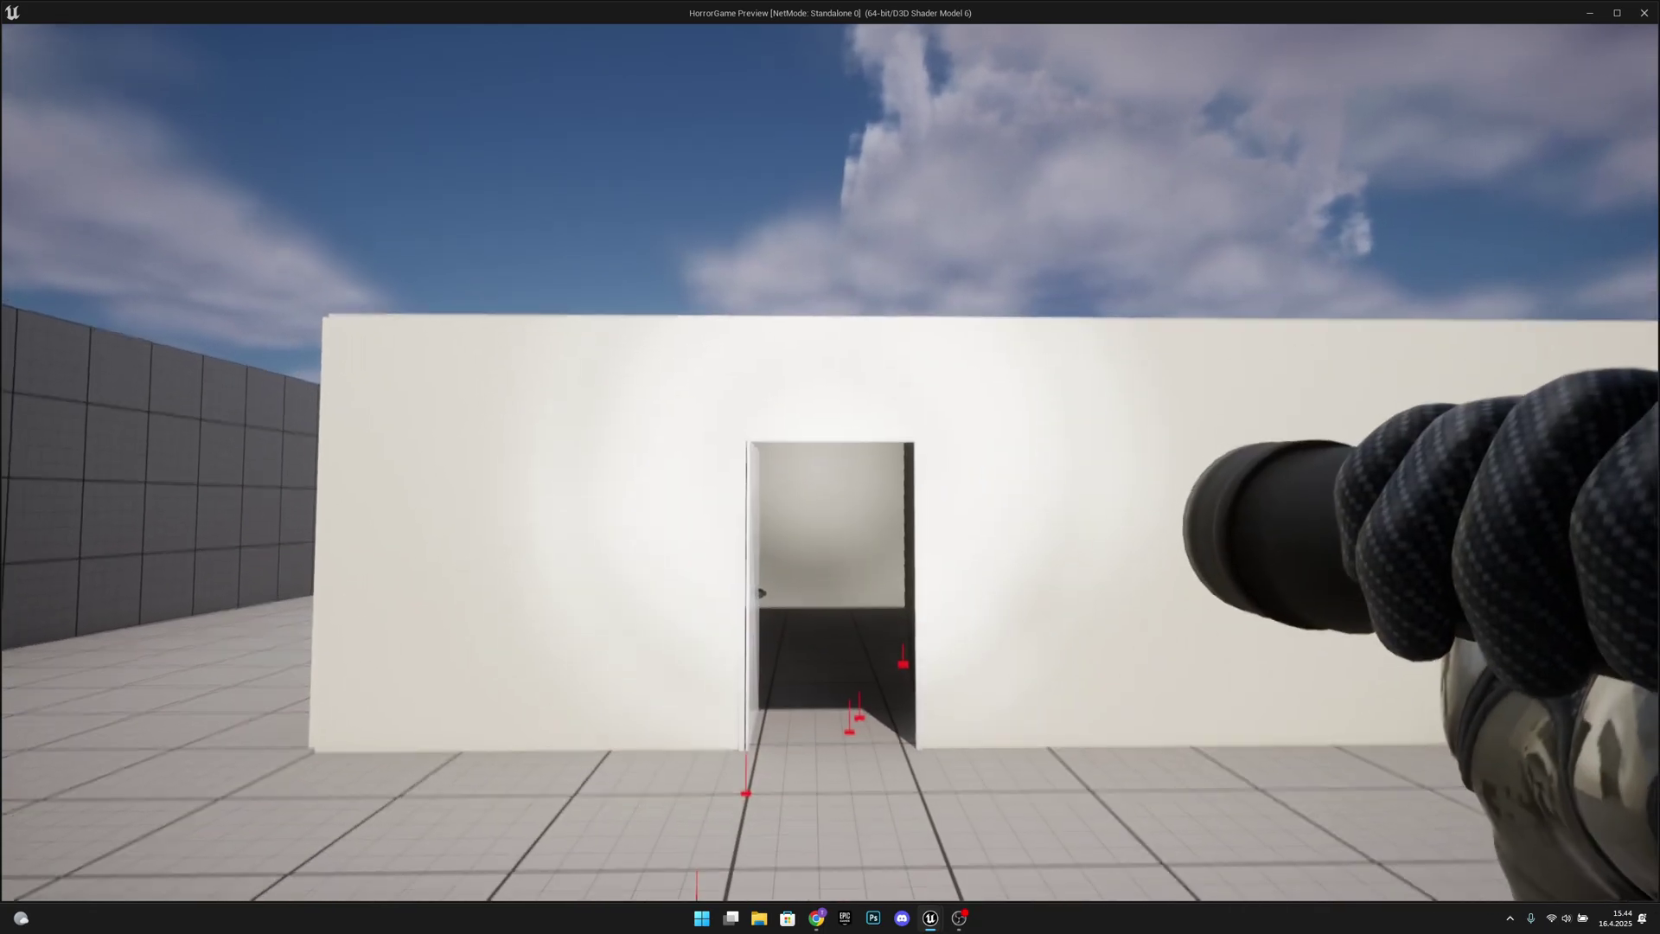
key(w)
key(d)
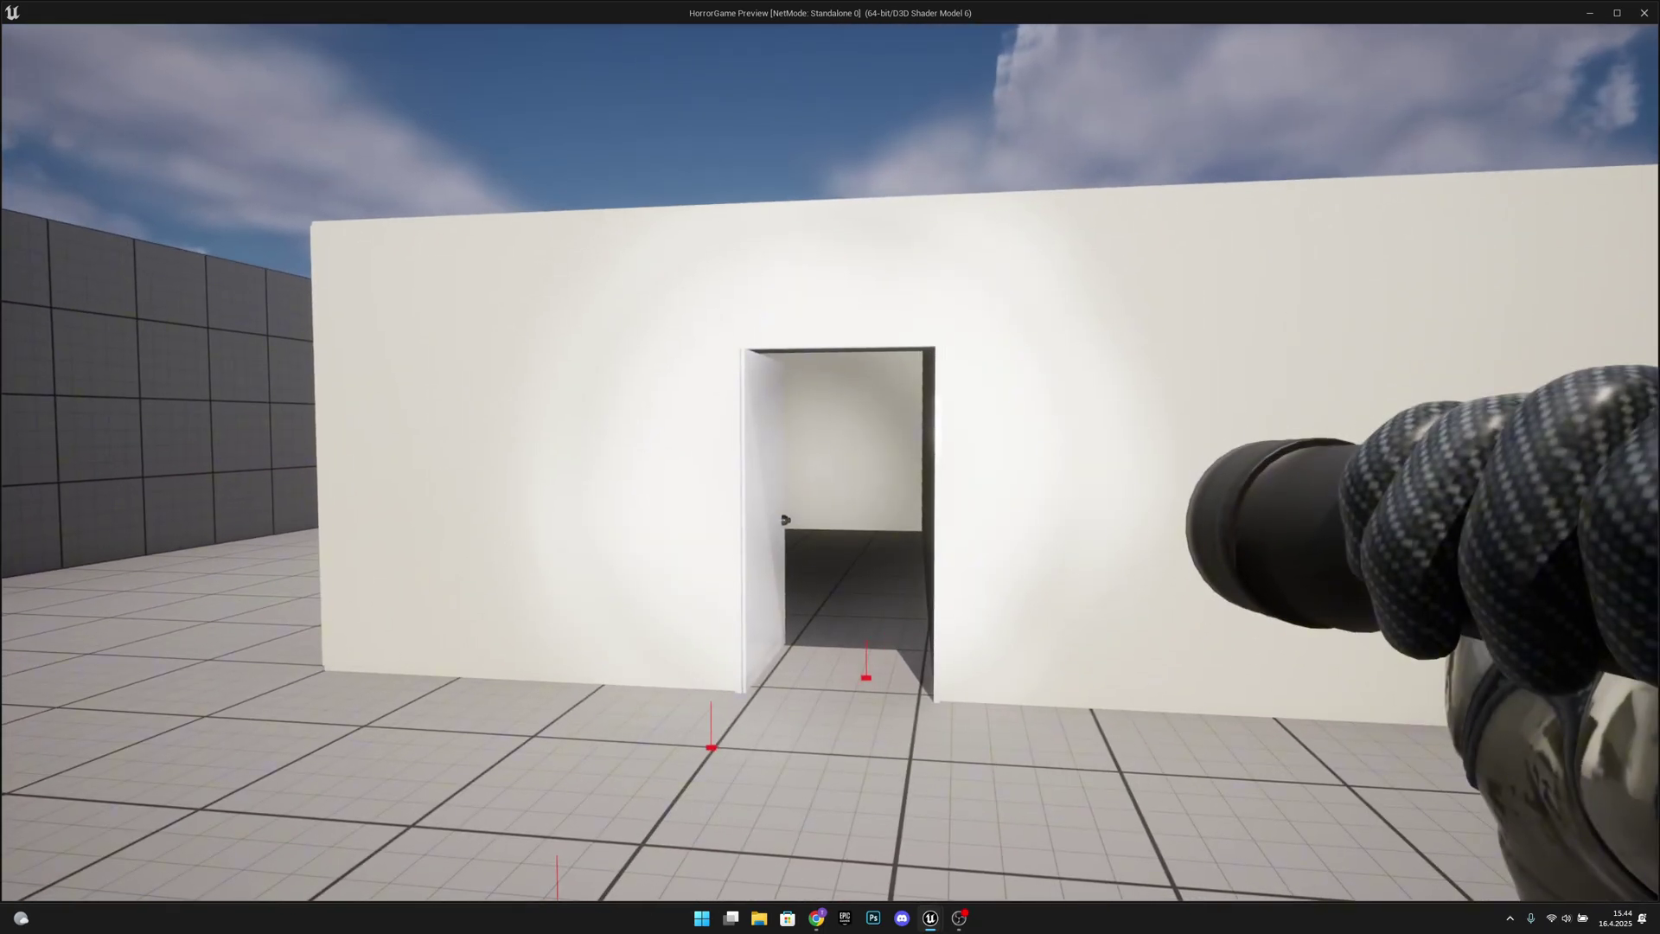
key(w)
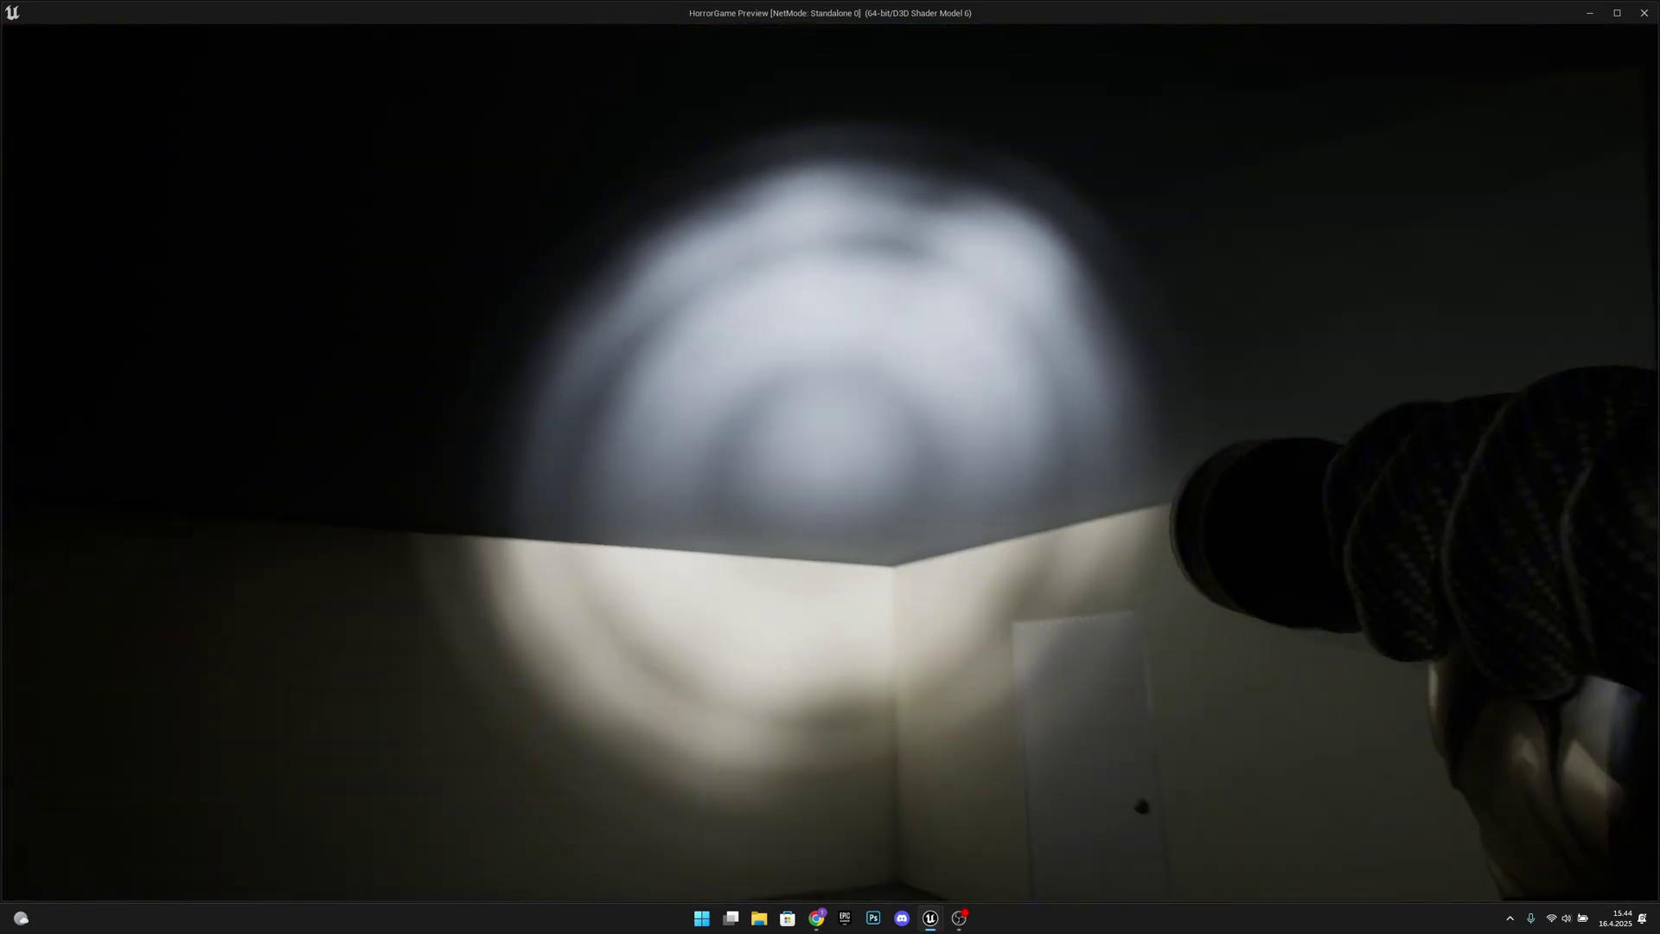
Check the ceiling by flashlight, walk up to the door in the dividing wall and try to open it
key(s)
key(w)
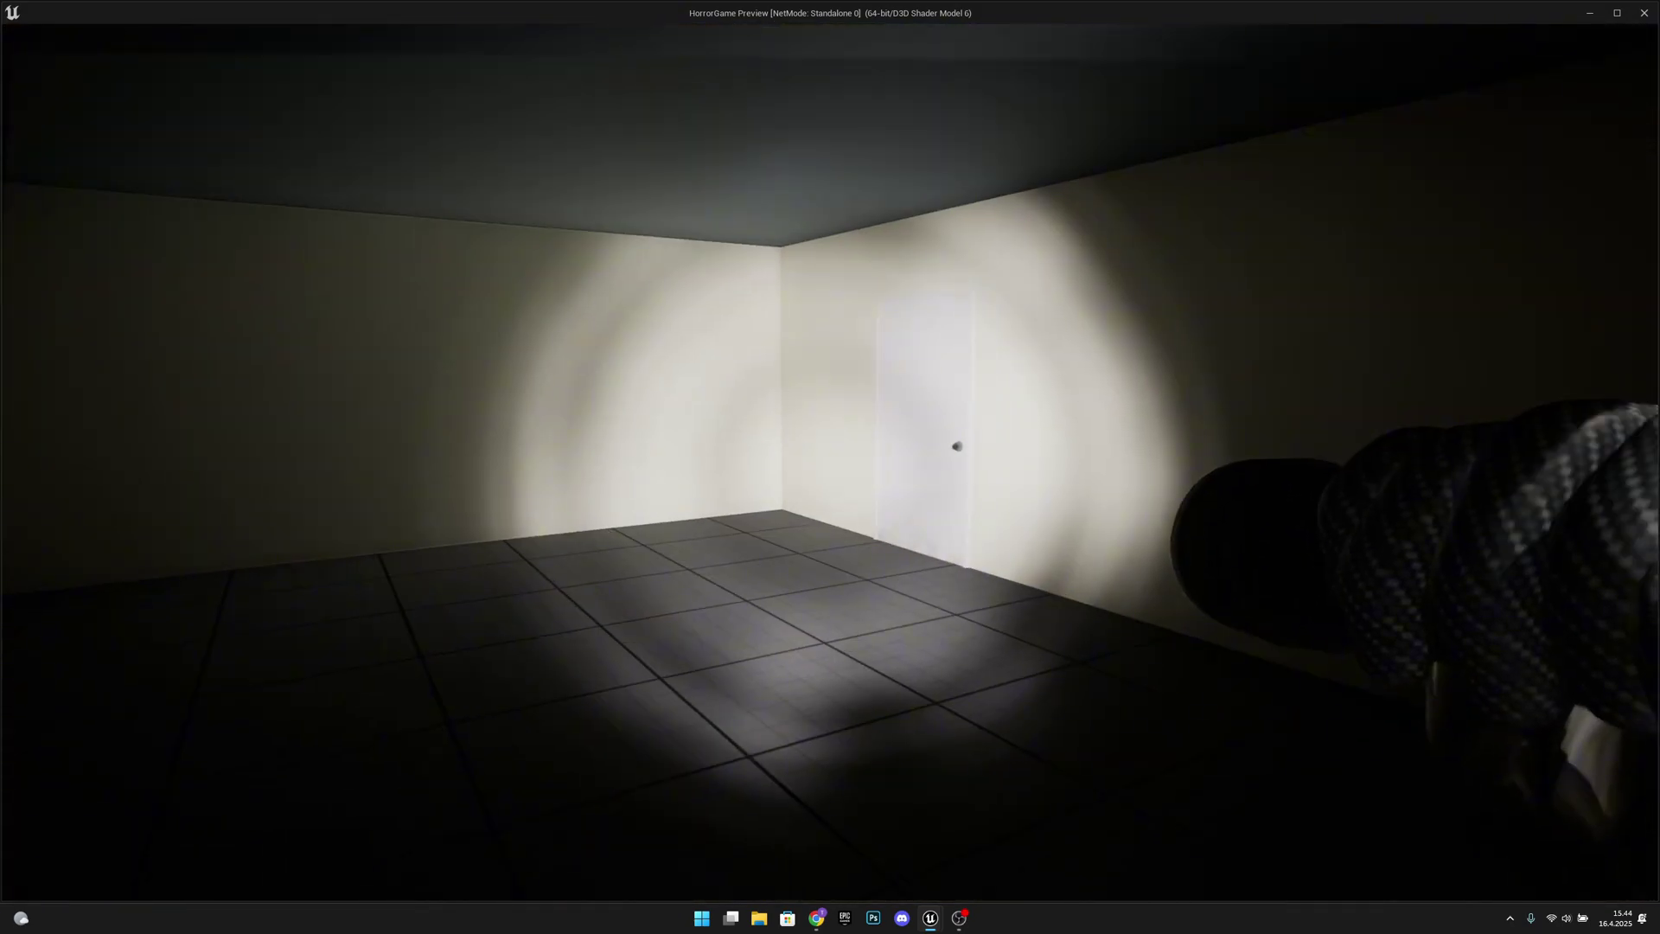
key(w)
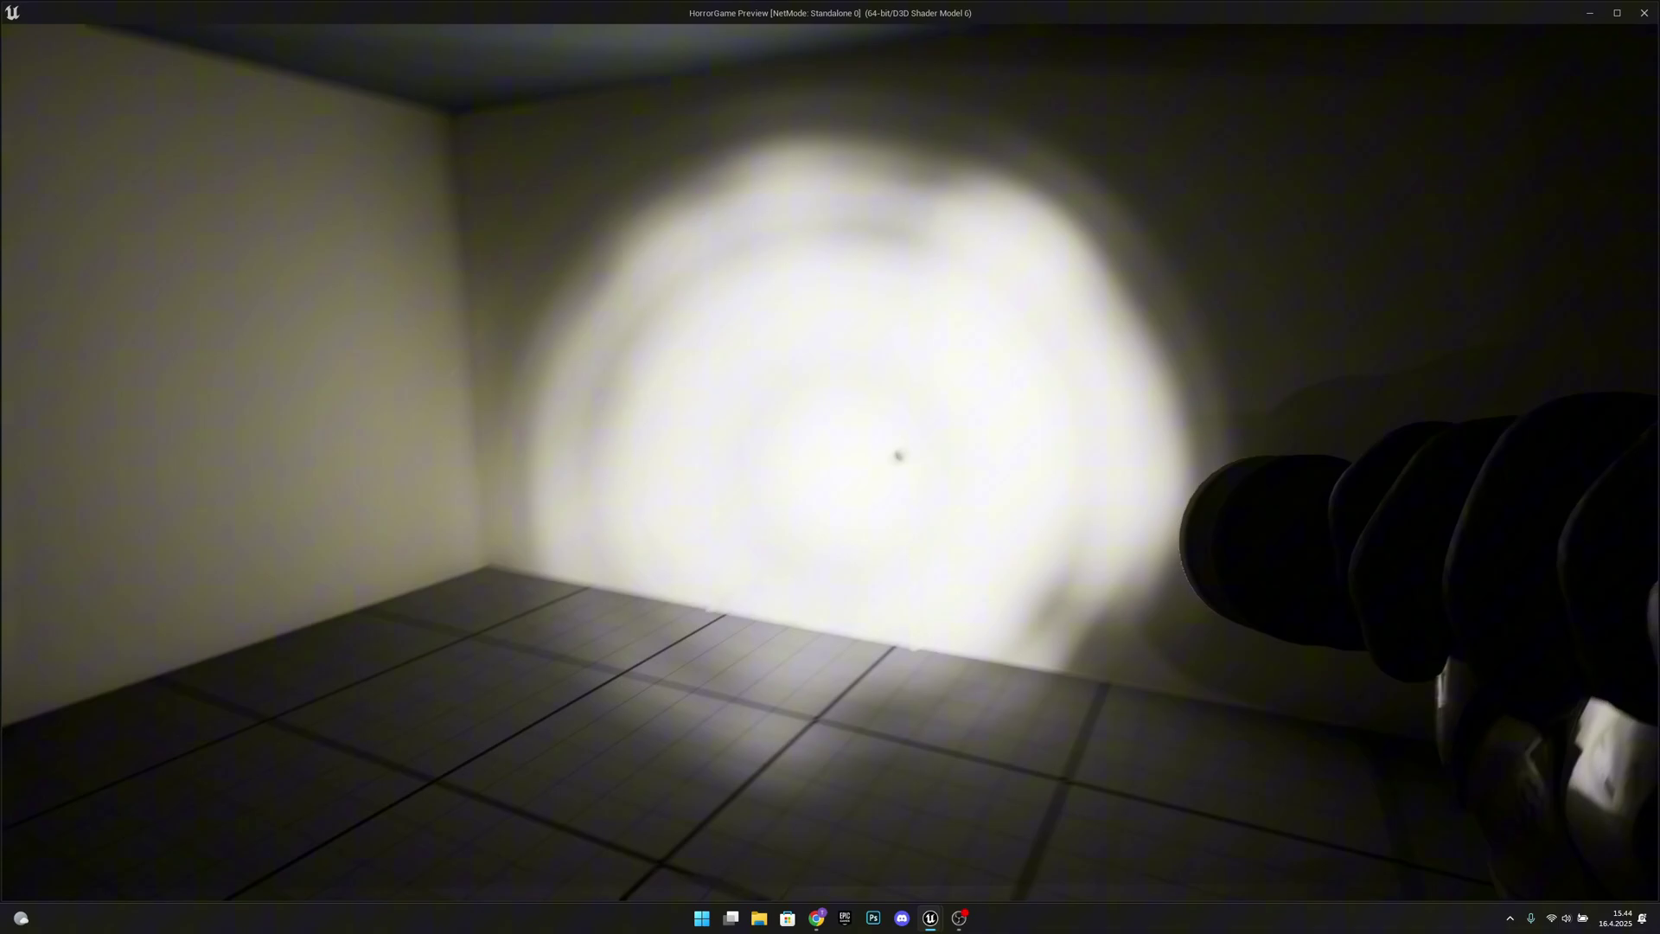
key(s)
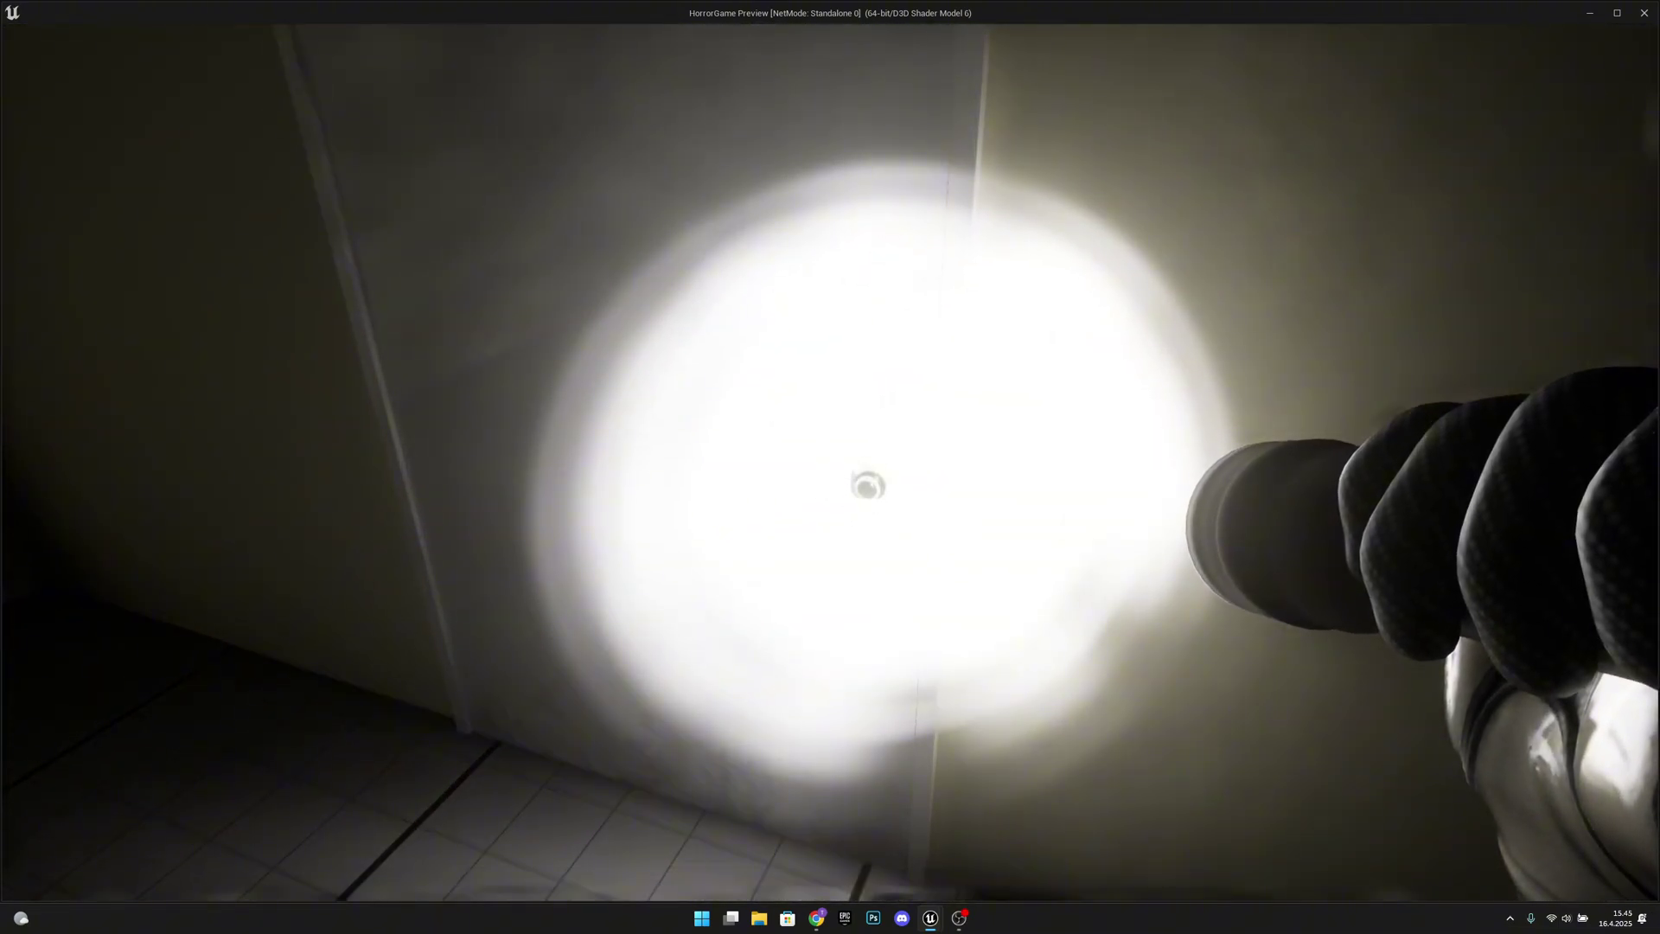
key(a)
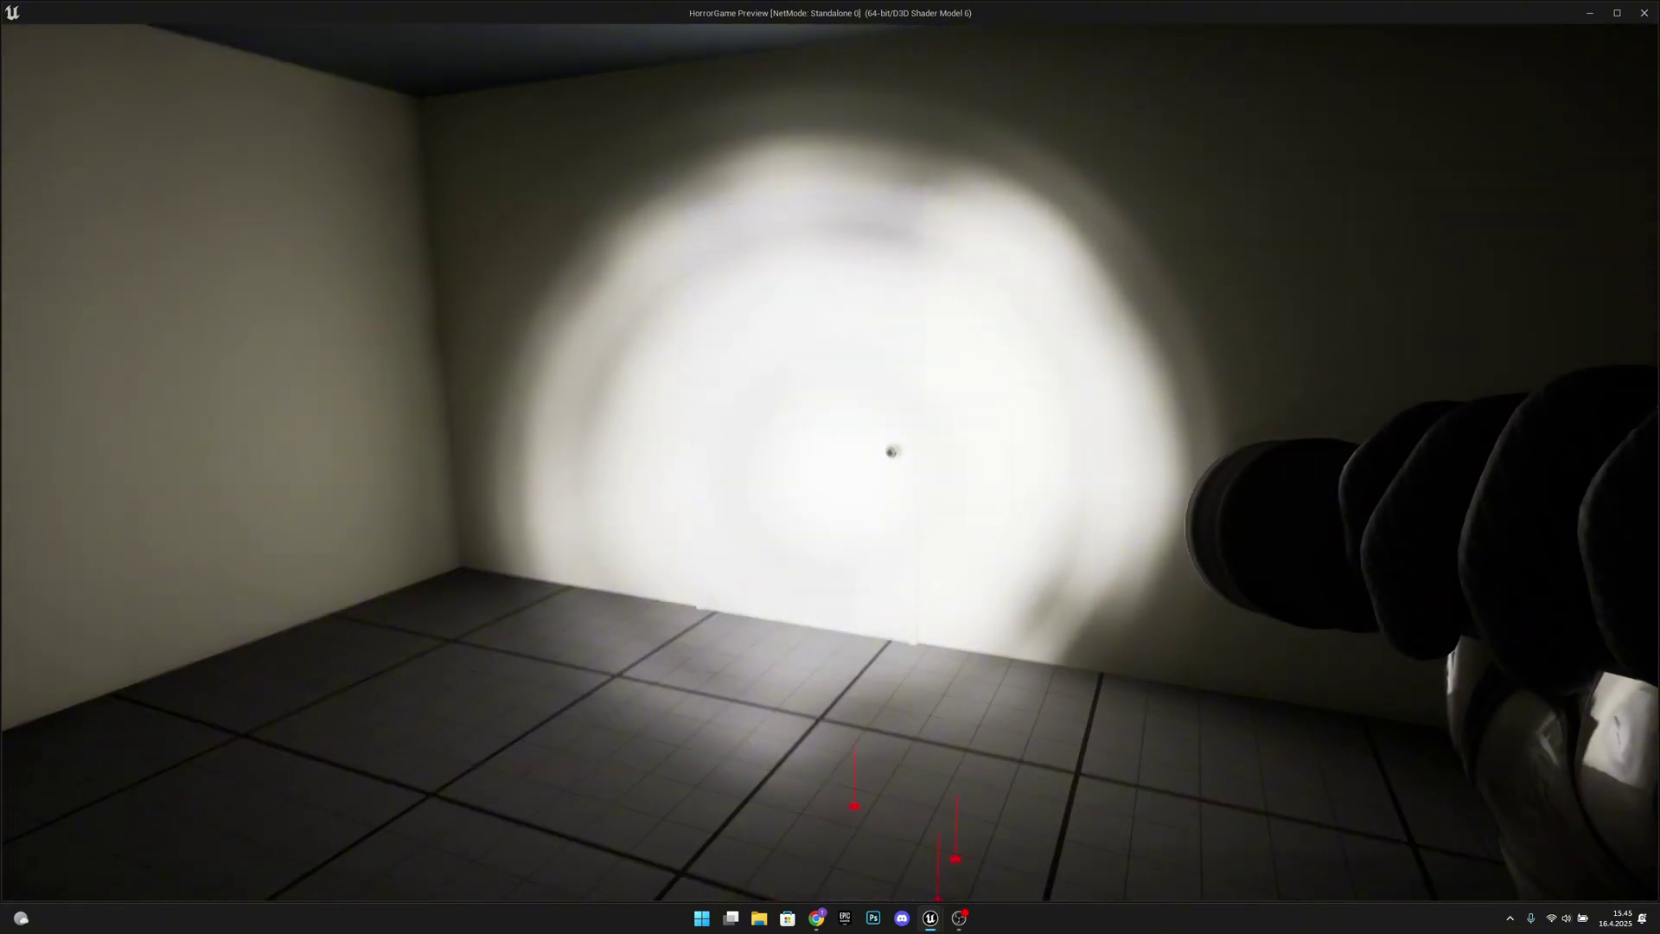
key(w)
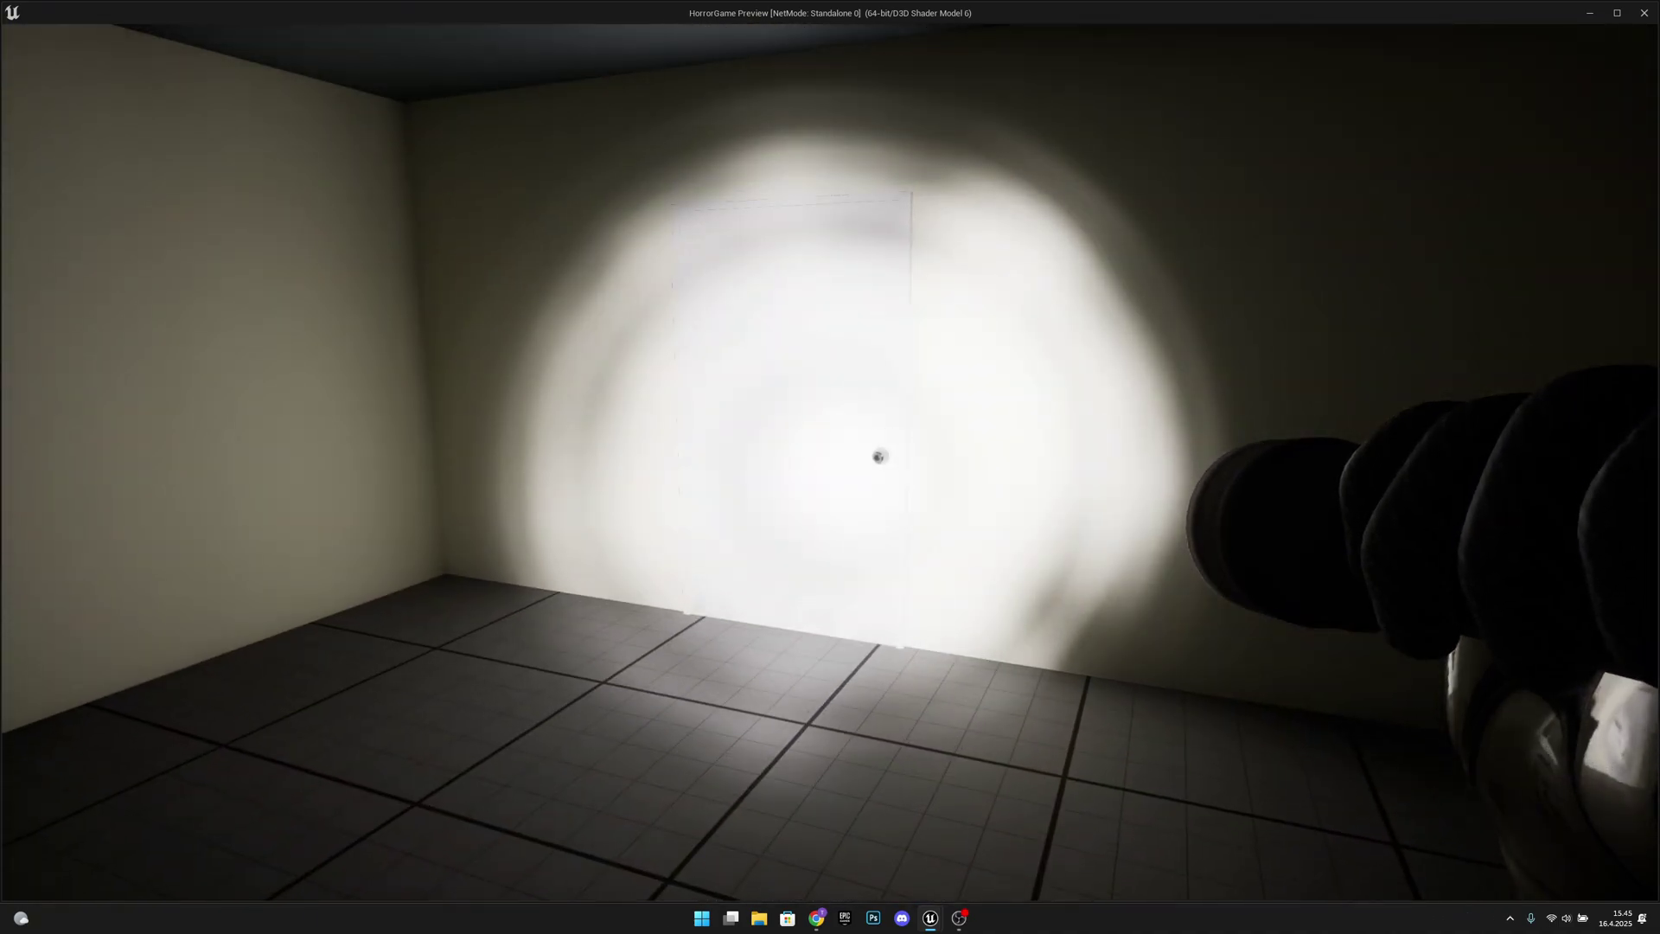
key(e)
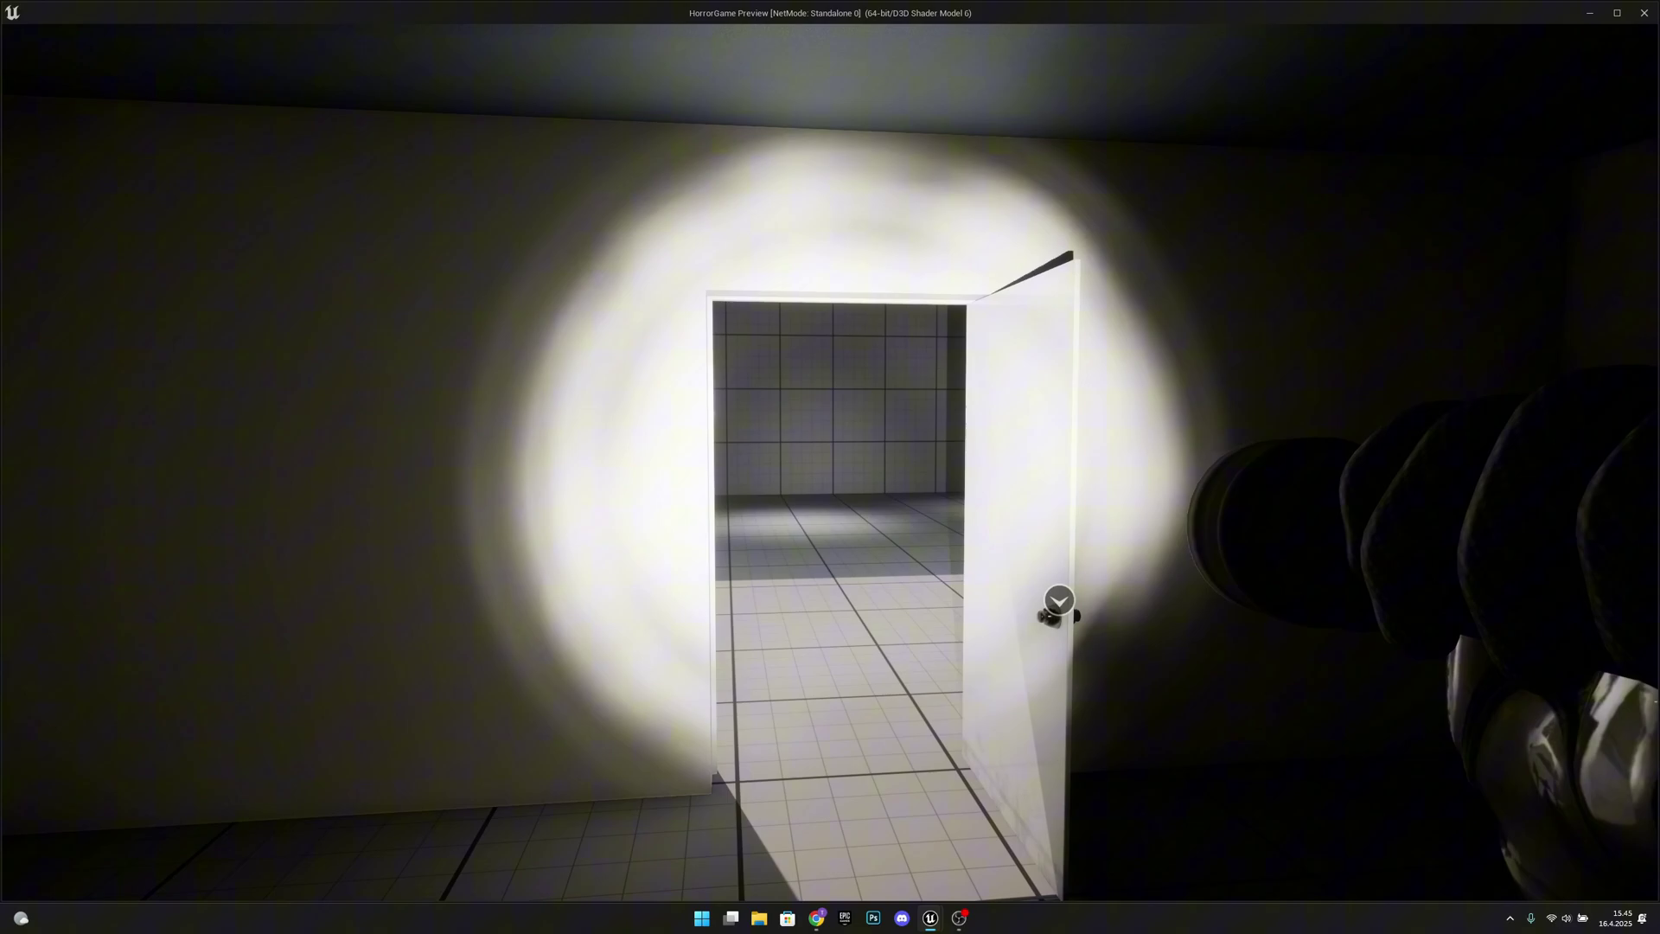